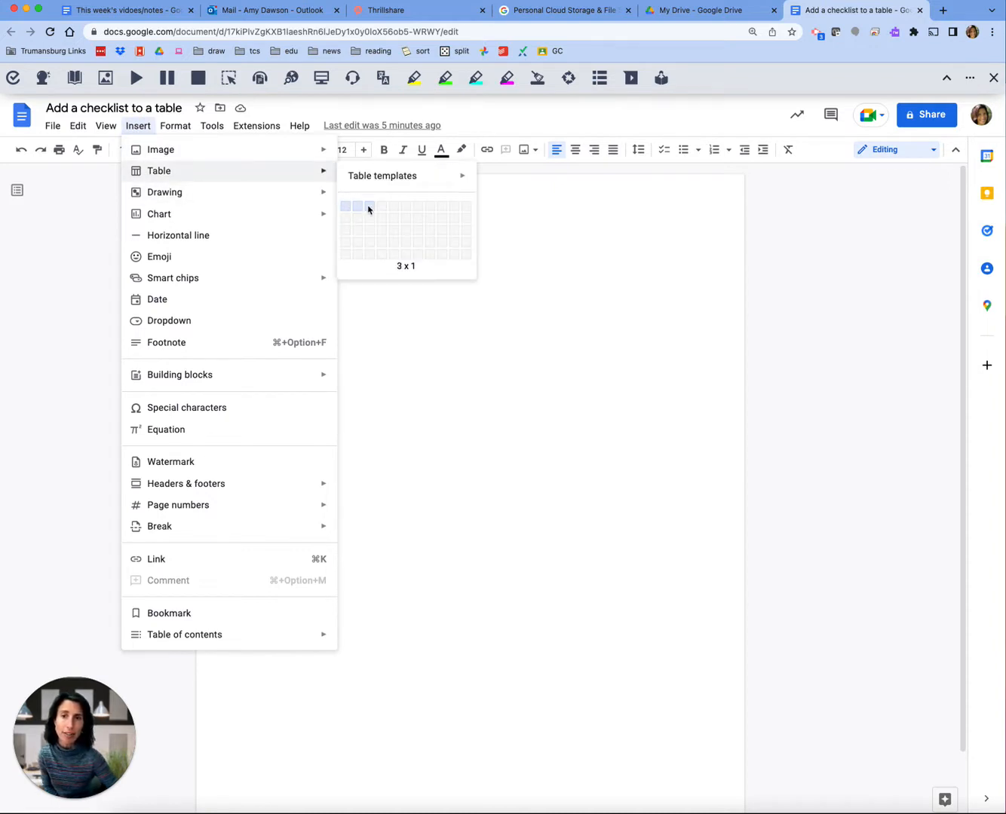
Insert a table with three columns and one row, and add two more rows below it.
left_click(368, 208)
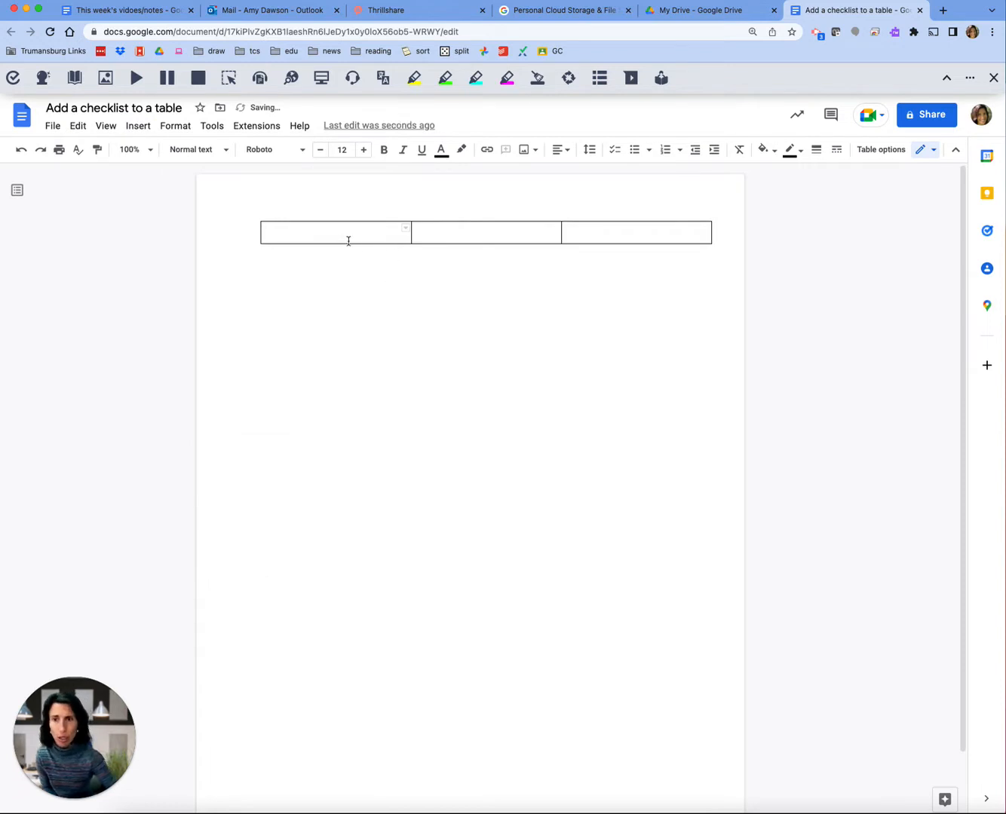
right_click(583, 235)
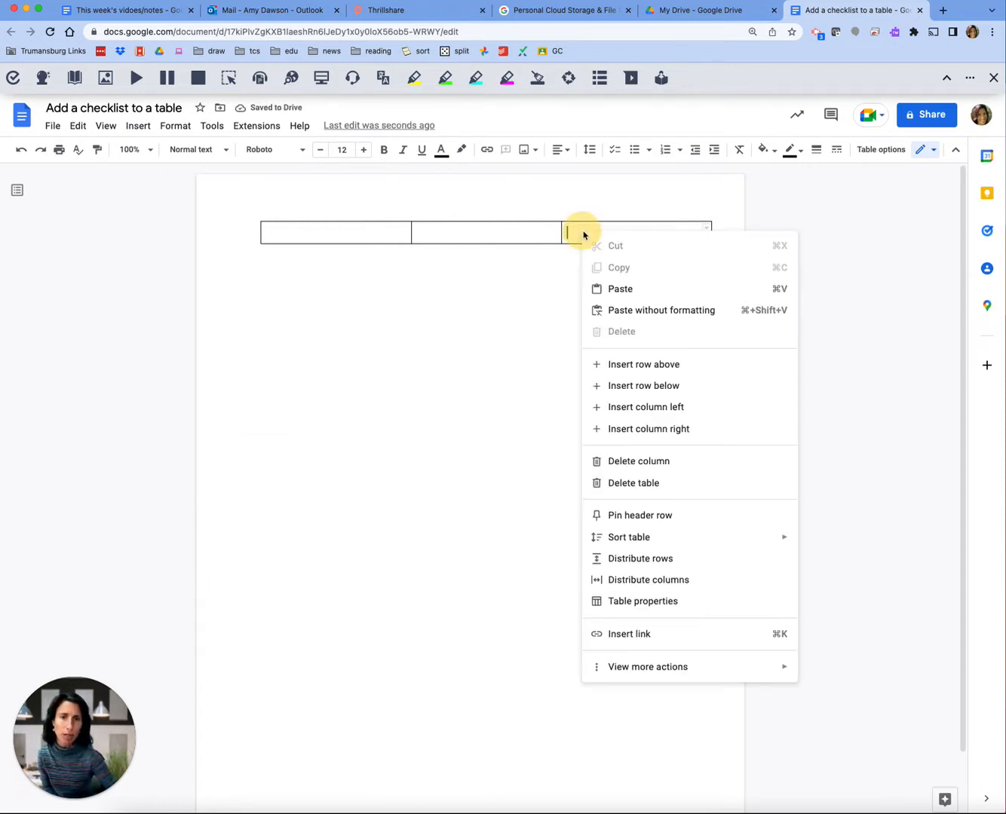
left_click(639, 387)
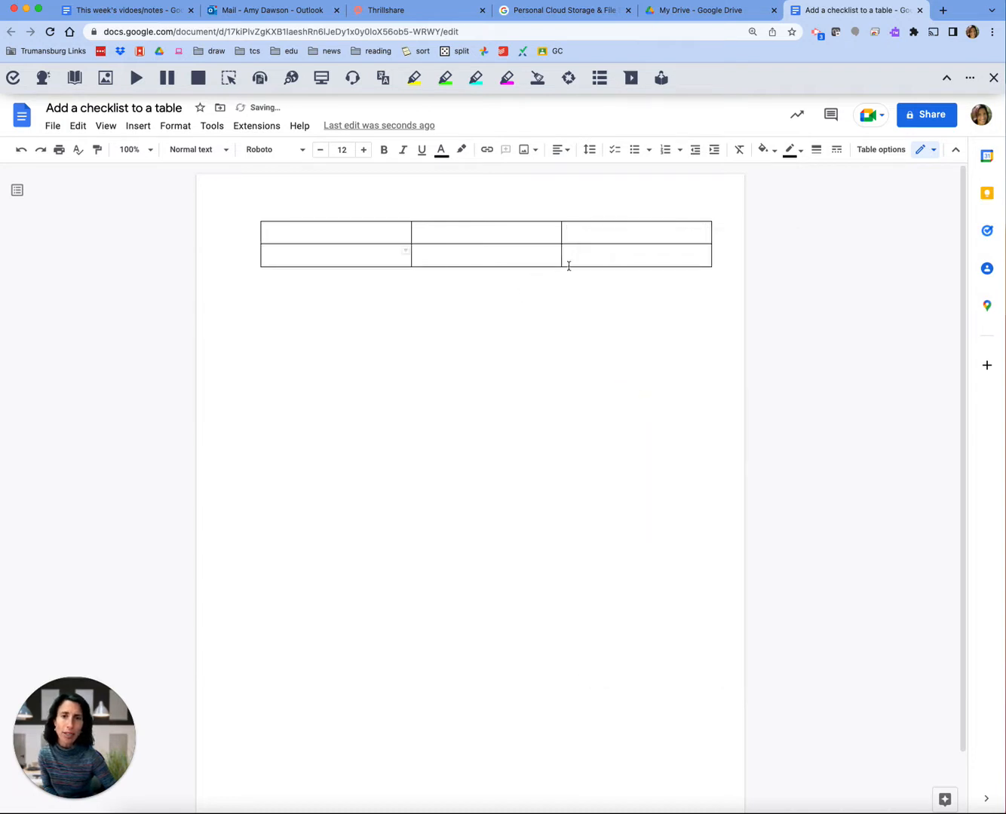
right_click(595, 256)
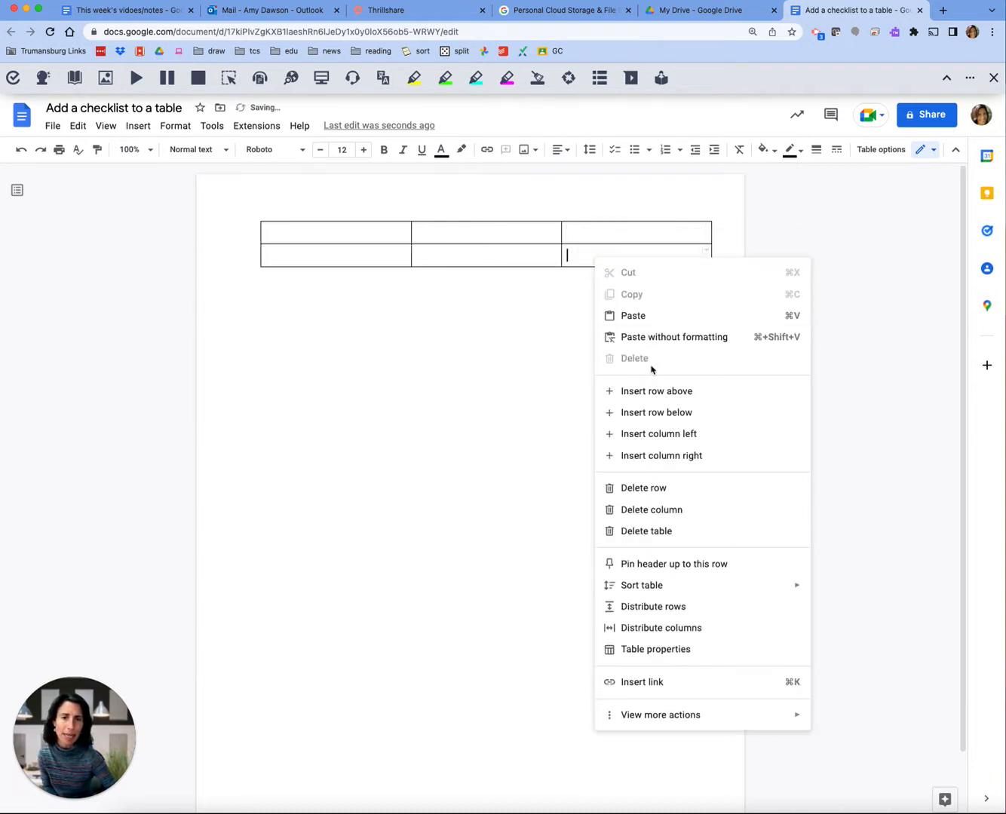
left_click(650, 414)
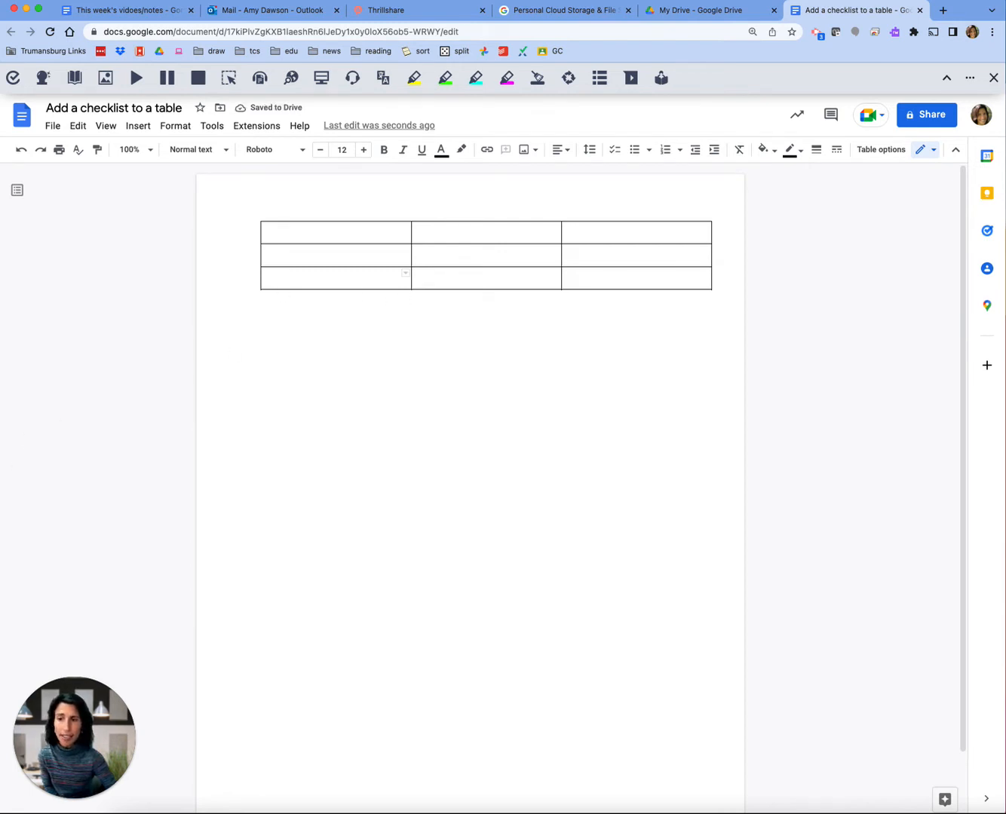
Open the table's properties and expand its color settings.
left_click(0, 457)
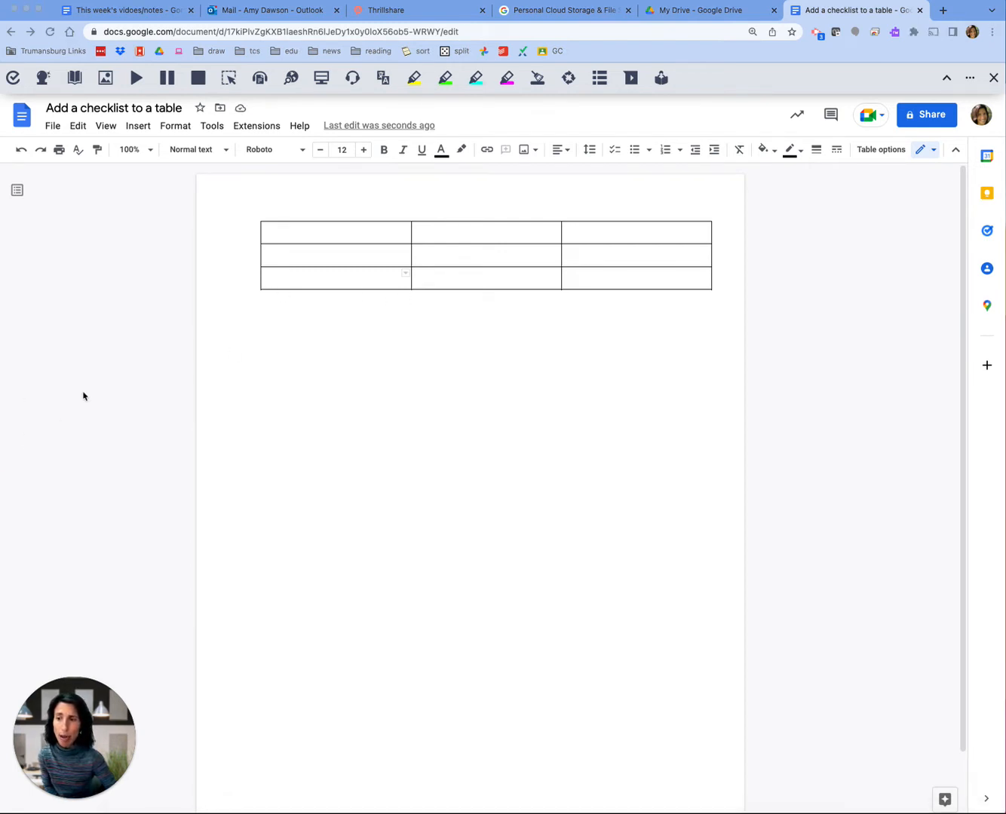
mouse_move(909, 140)
left_mouse_down()
mouse_move(842, 130)
mouse_move(869, 161)
mouse_move(891, 128)
mouse_move(922, 142)
left_mouse_up()
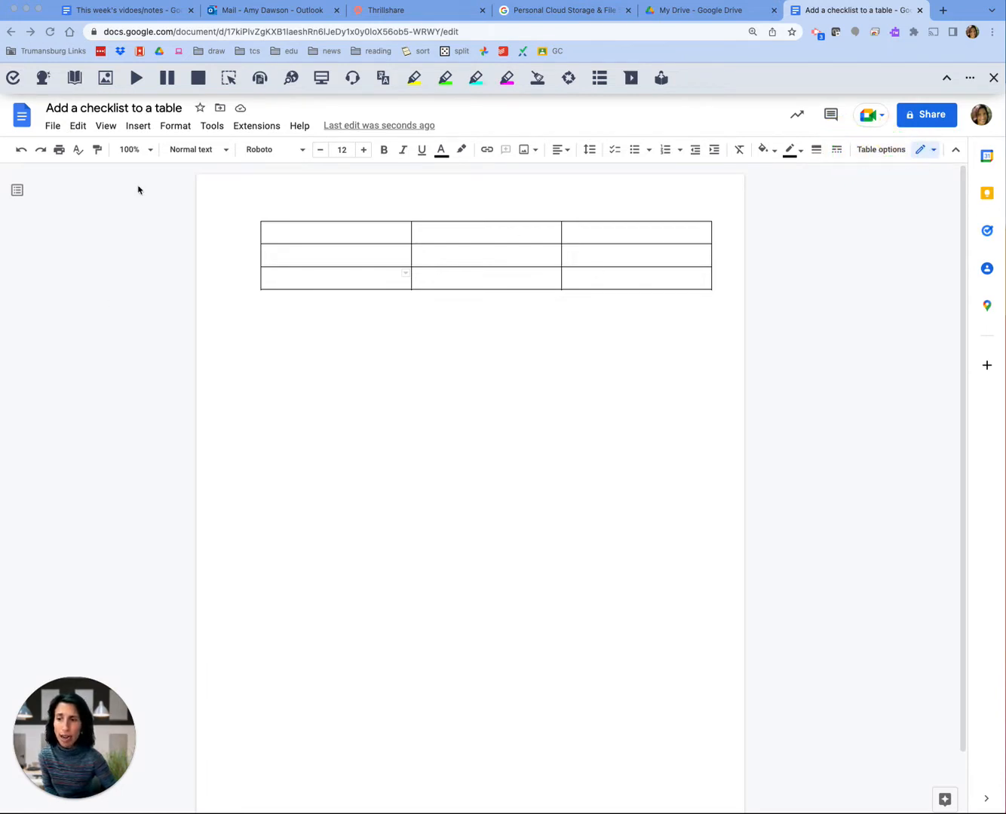
left_click(875, 151)
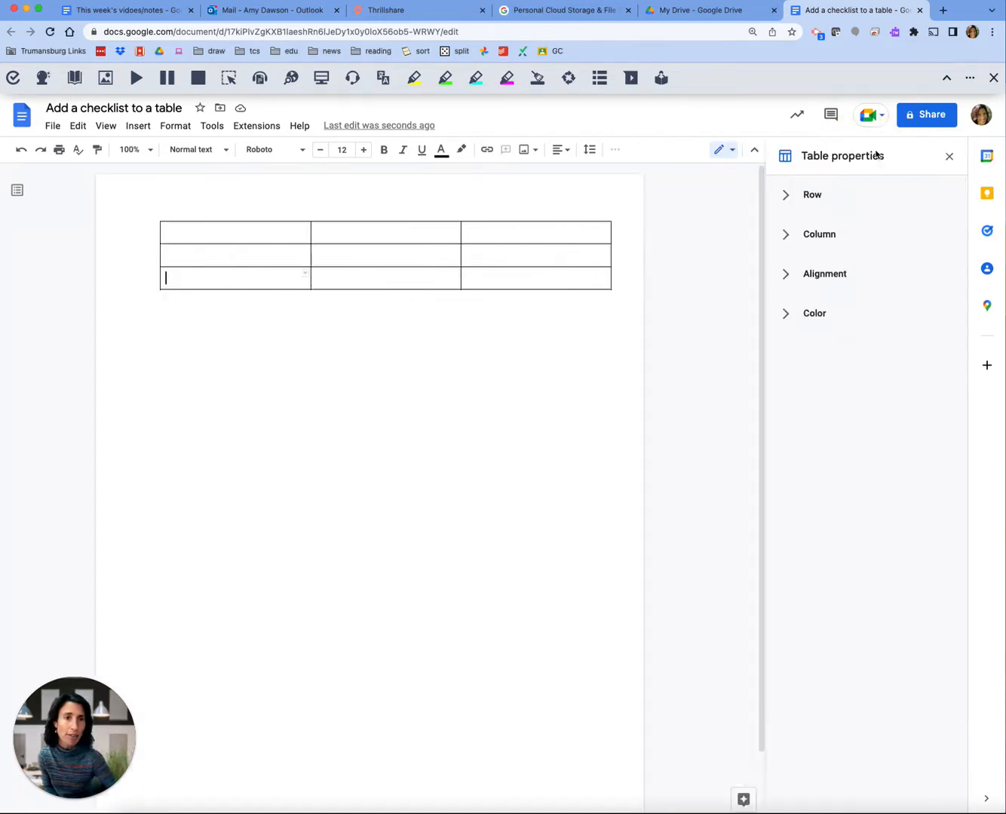
left_click(787, 315)
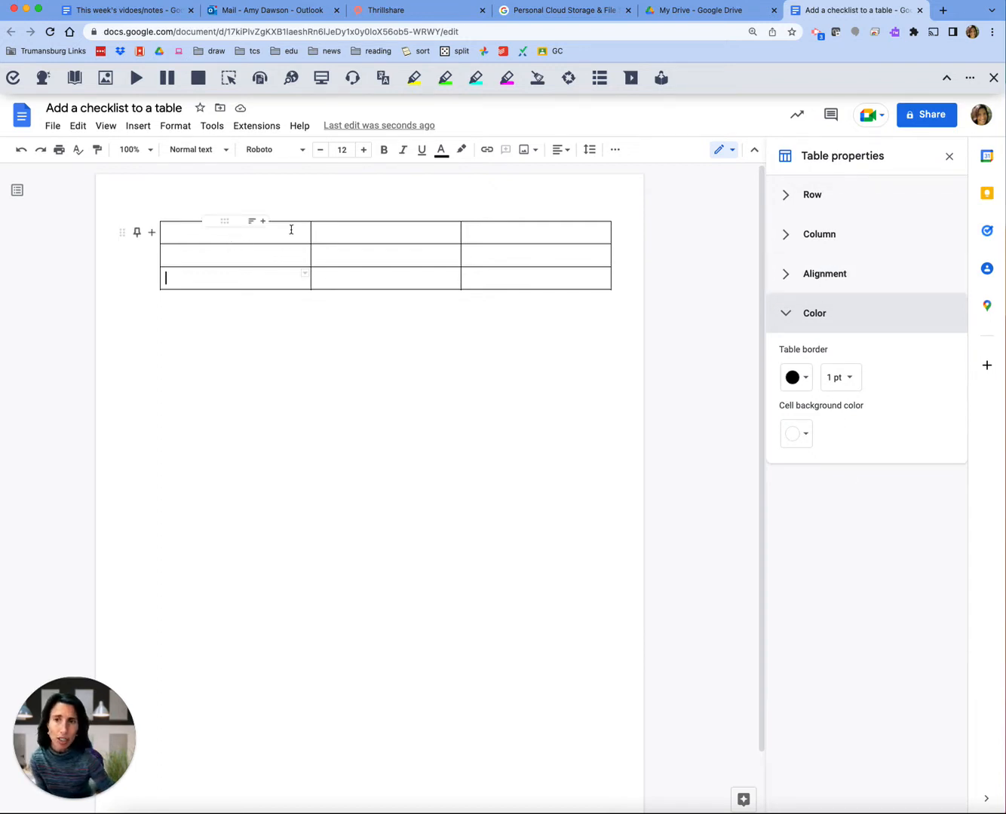
Delete the third column of the table.
left_click(257, 231)
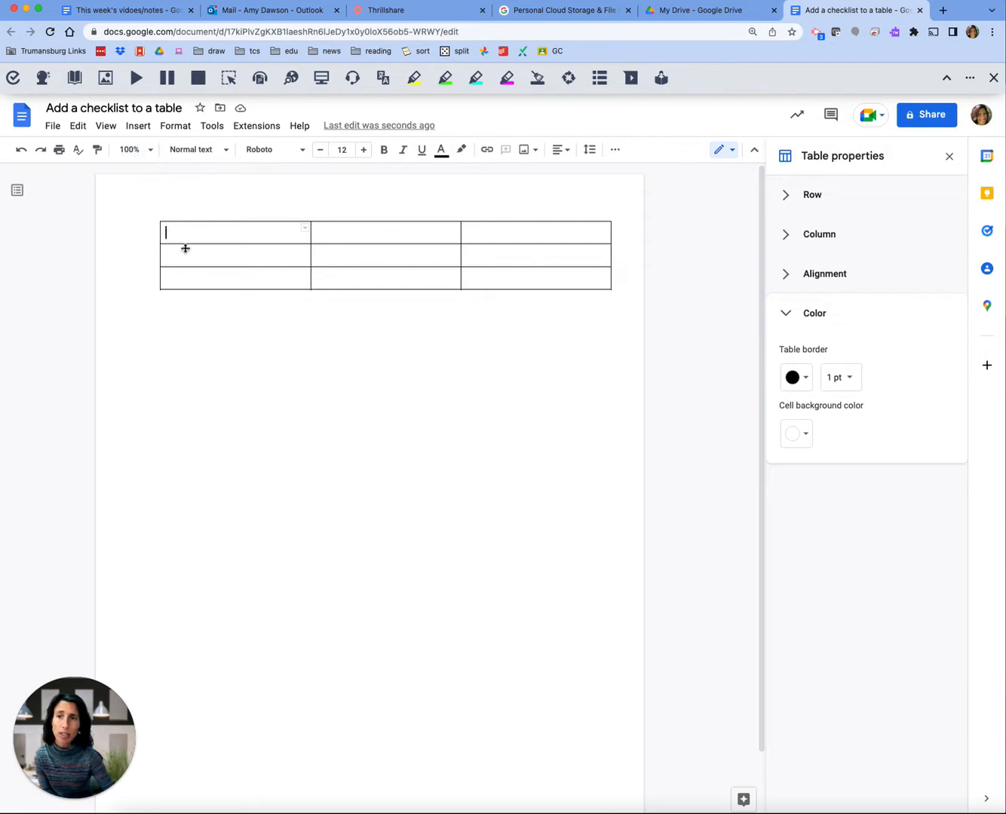
left_click(482, 230)
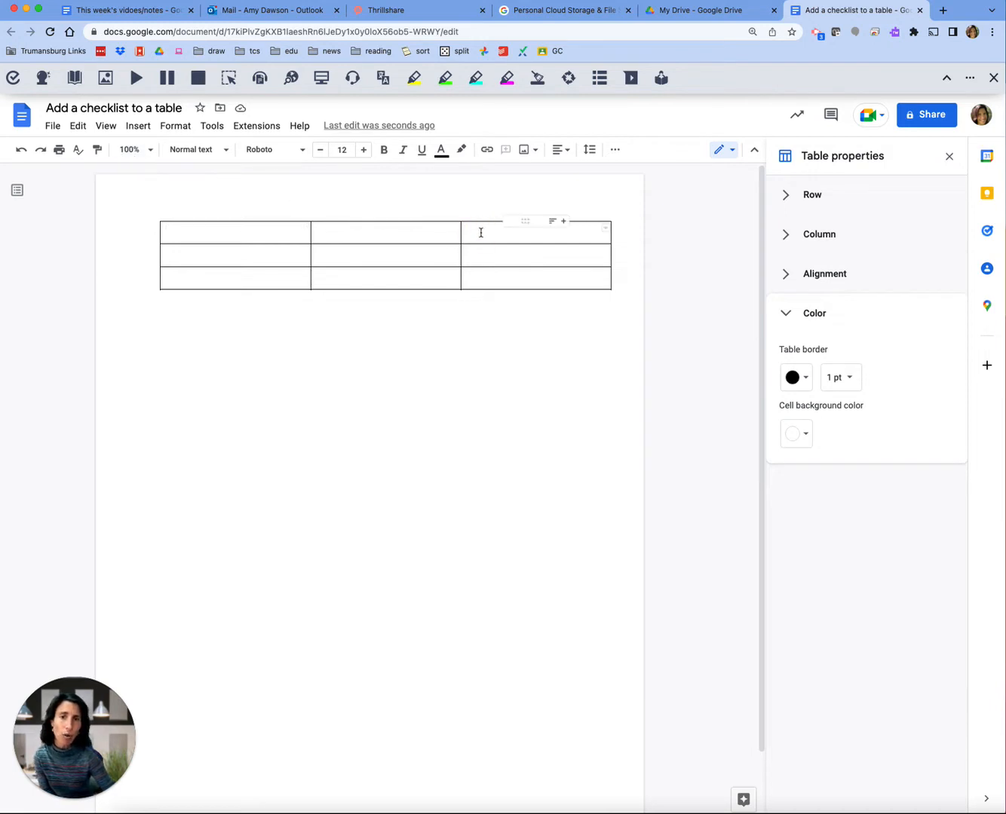
right_click(480, 232)
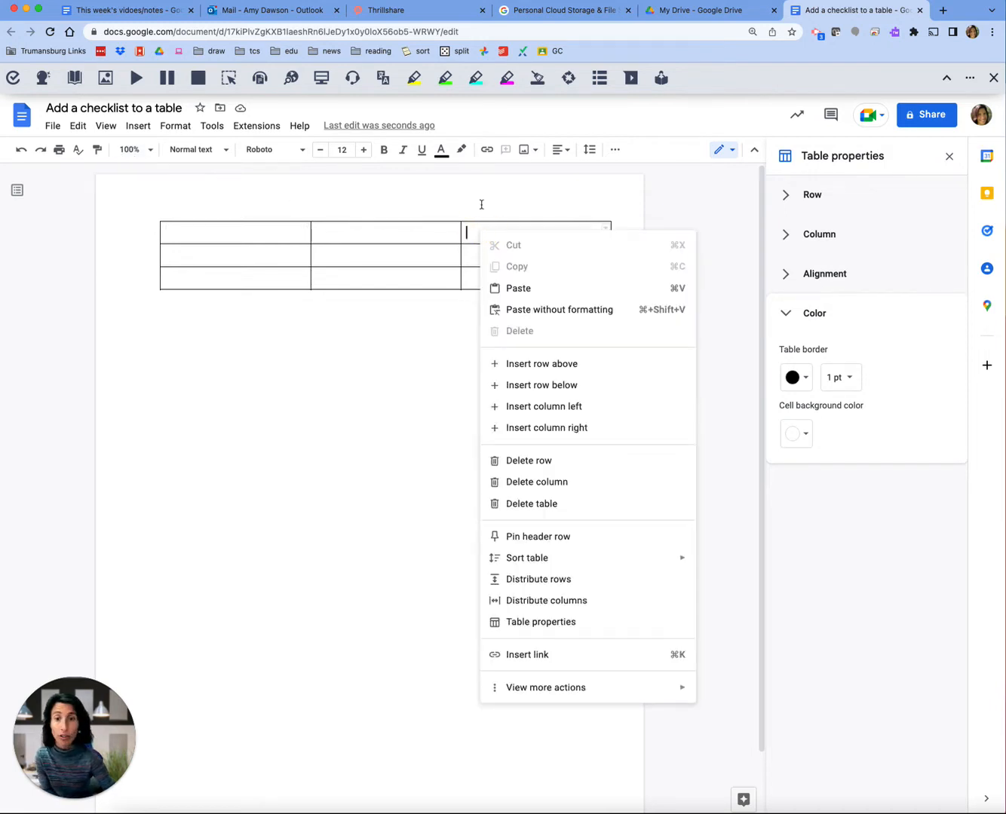
left_click(512, 482)
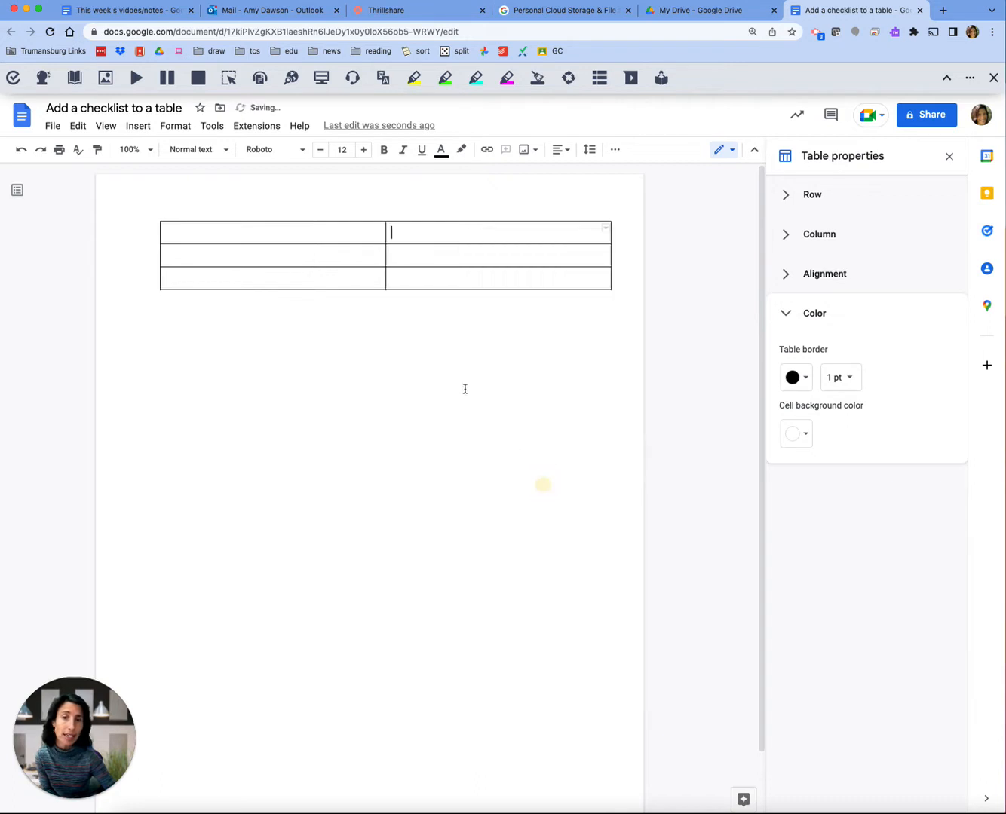
Insert a nested table of four columns and one row inside the first cell of the table.
left_click(246, 230)
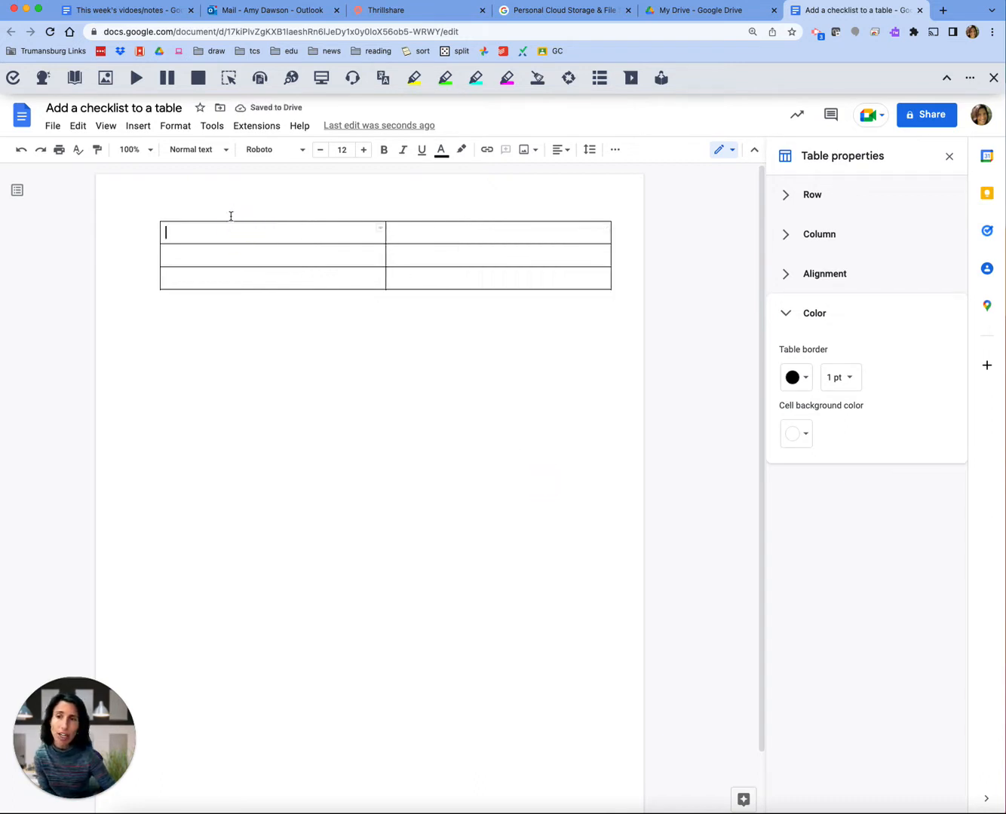
left_click(137, 128)
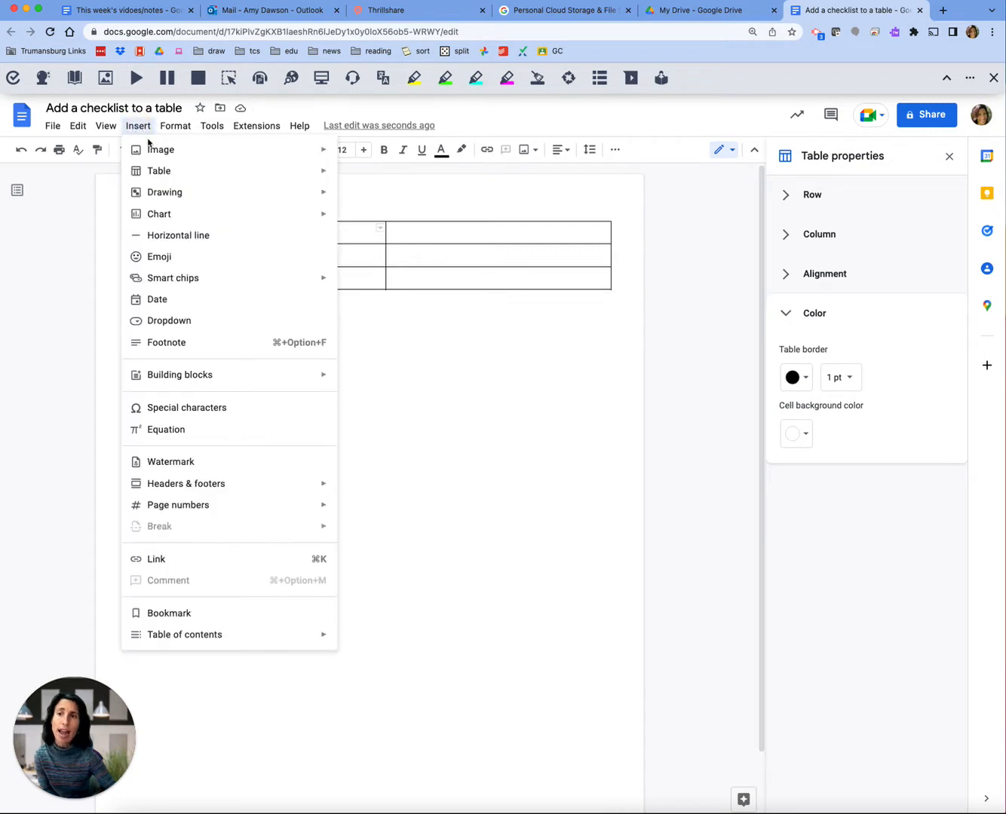
mouse_move(159, 173)
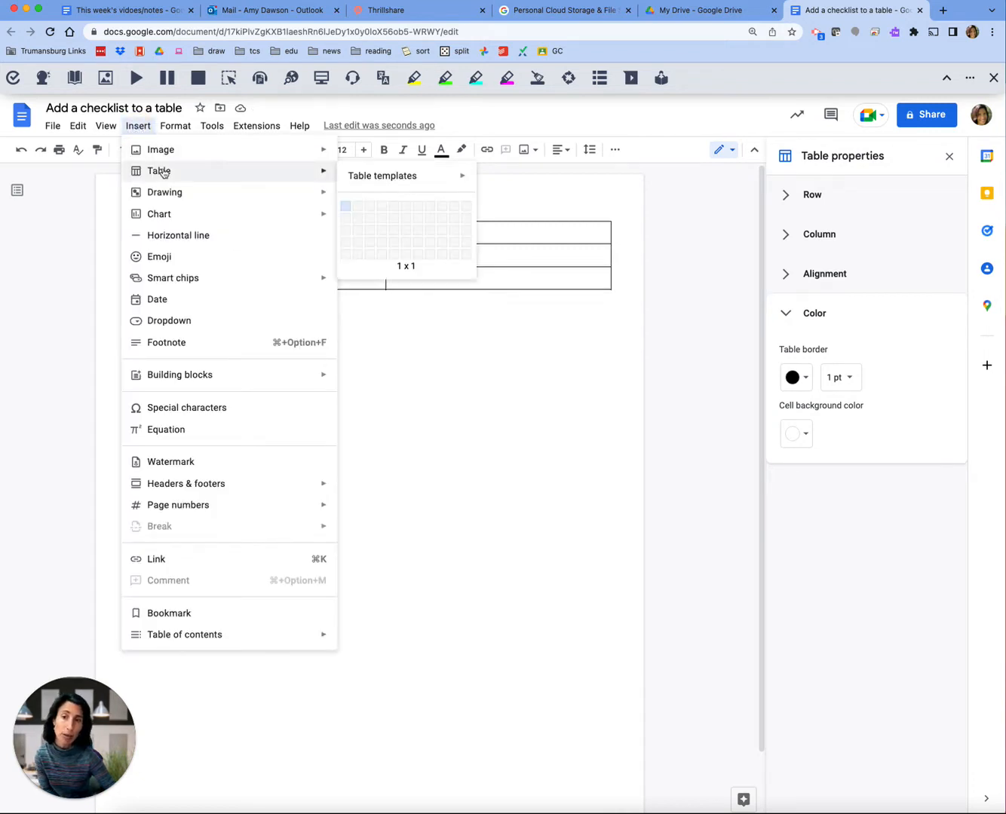
left_click(380, 207)
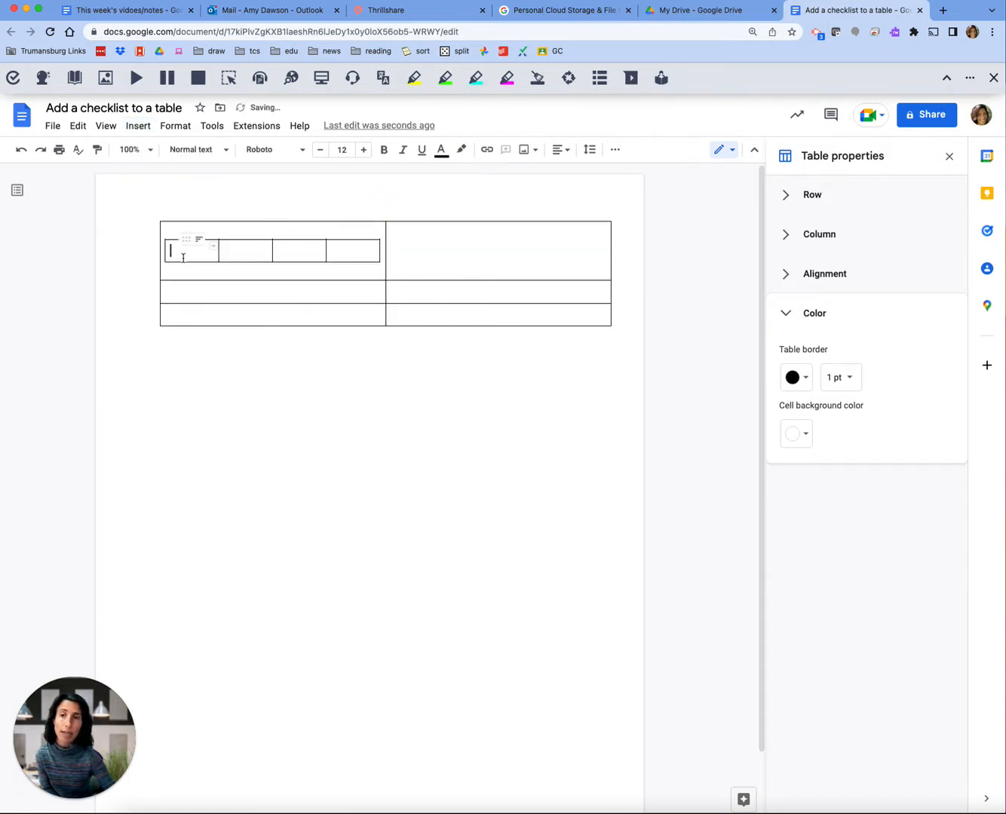
Add a checklist checkbox to the first and third cells of the nested table.
left_click(614, 151)
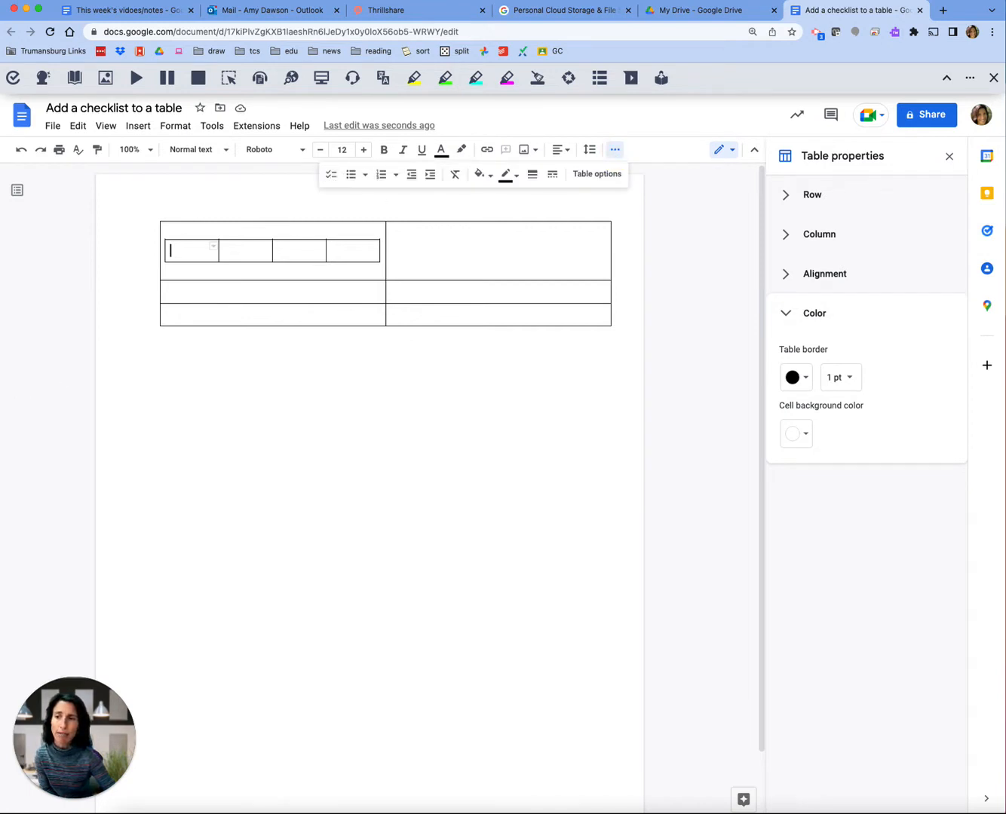
mouse_move(346, 162)
left_mouse_down()
mouse_move(321, 168)
mouse_move(338, 180)
mouse_move(342, 153)
mouse_move(350, 159)
left_mouse_up()
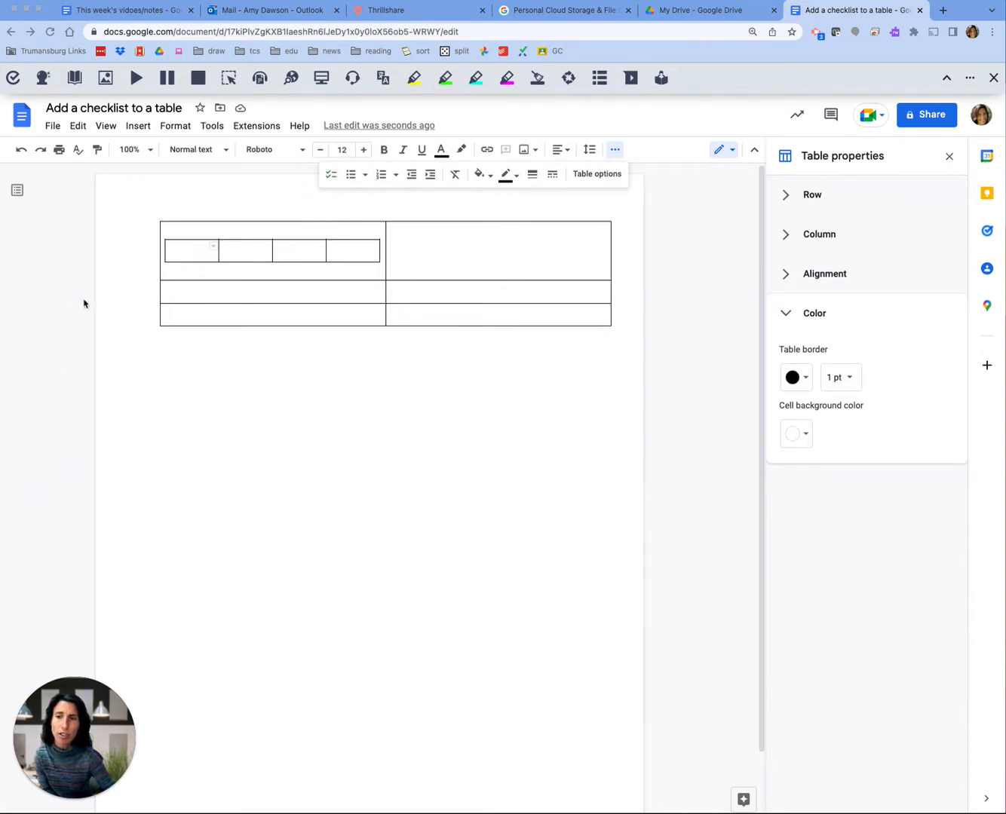
left_click(182, 246)
left_click(331, 175)
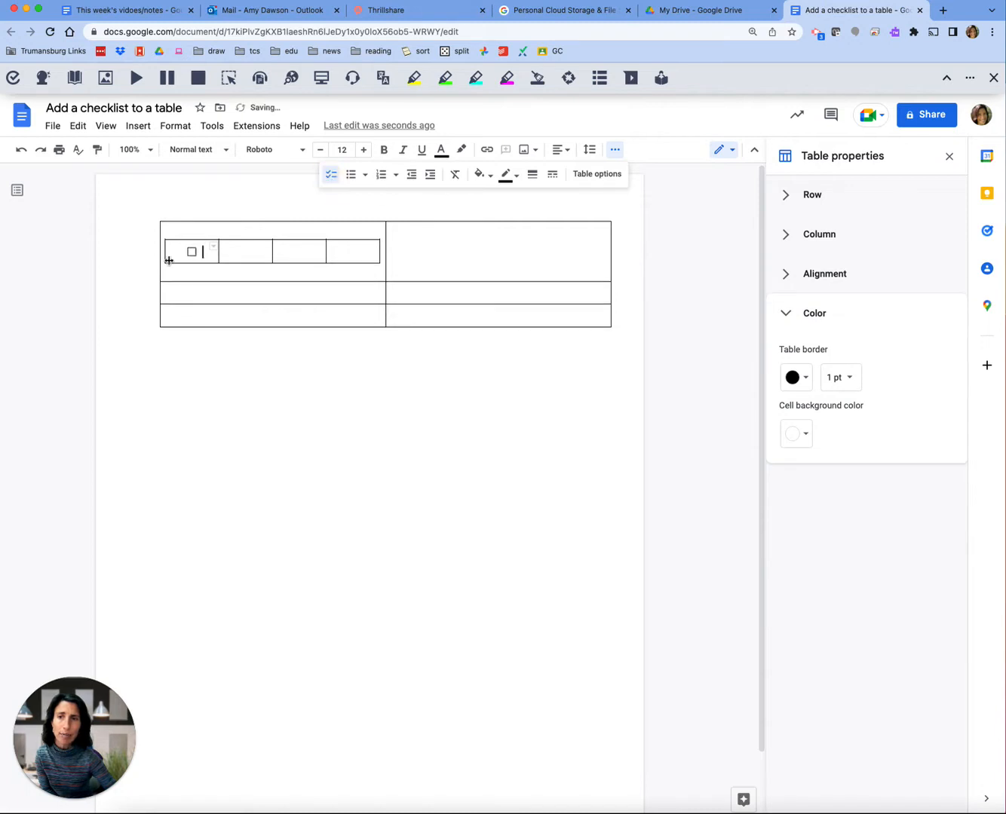
left_click(243, 251)
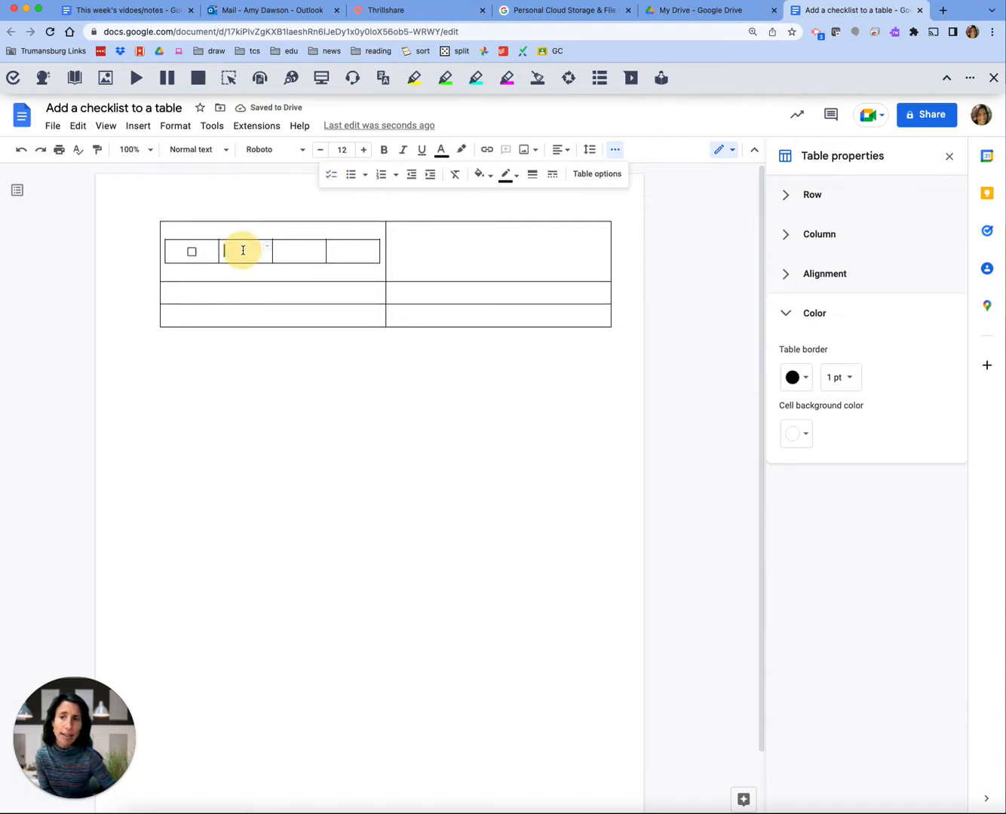
left_click(294, 250)
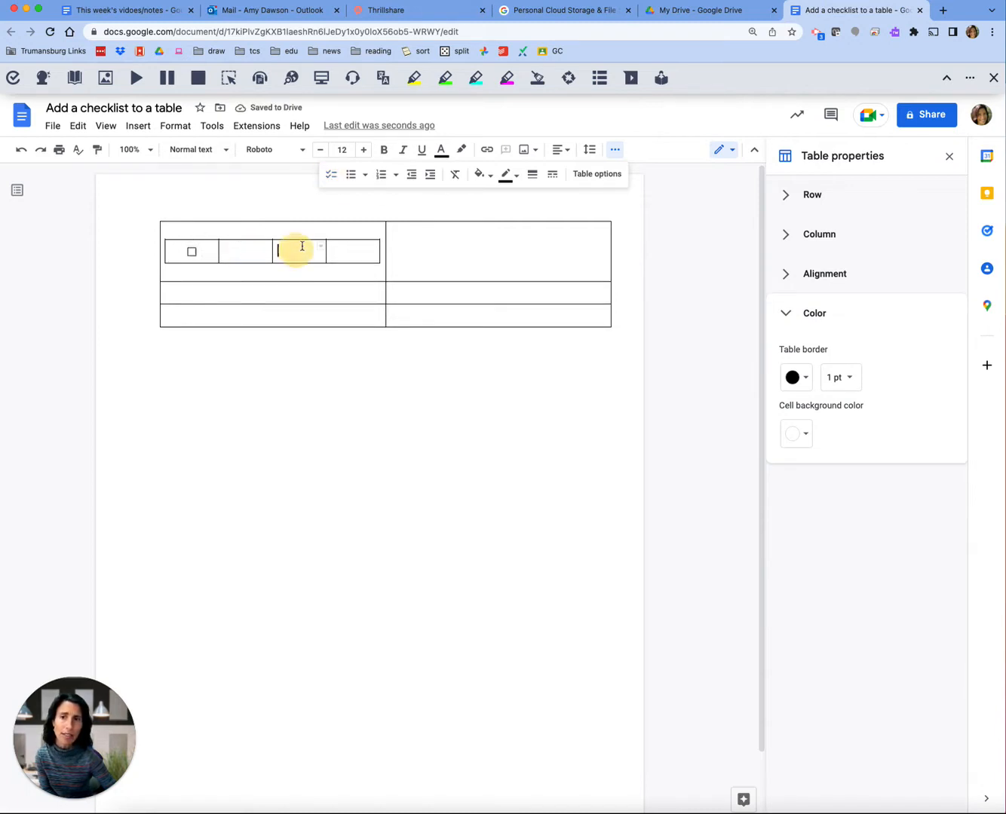
left_click(331, 175)
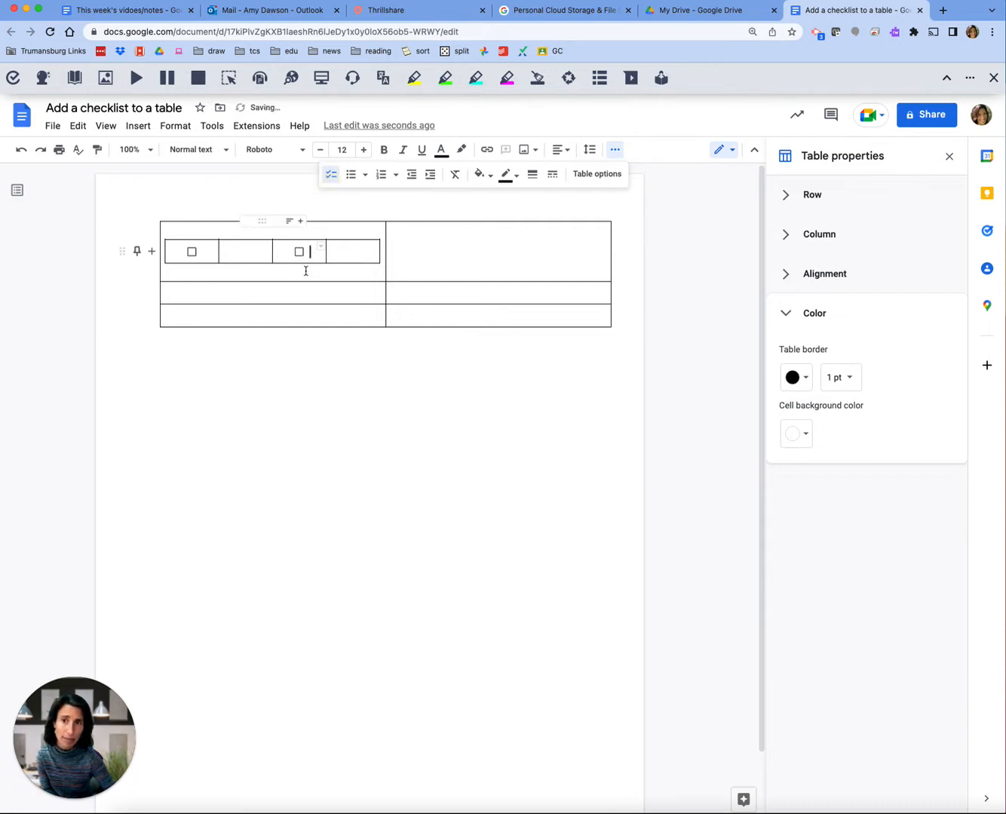
Label the nested table's checkboxes "Approve" and "Deny", and enter "Notes:" in the outer cell beside it.
left_click(232, 251)
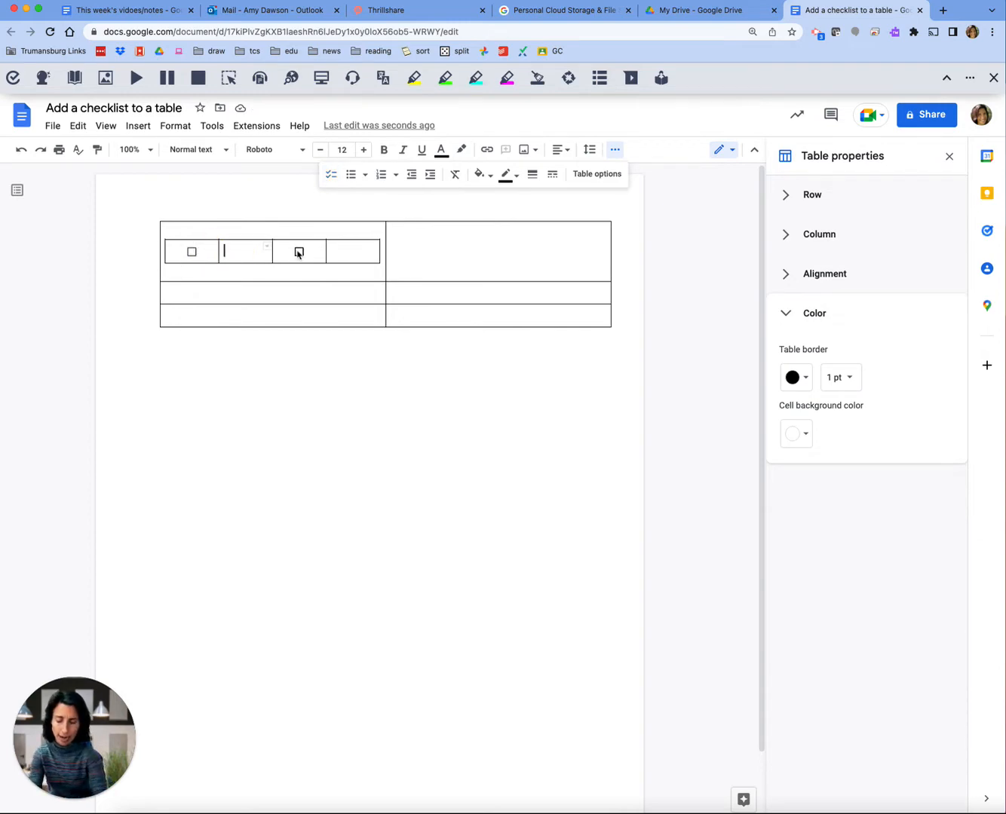
type("Approve")
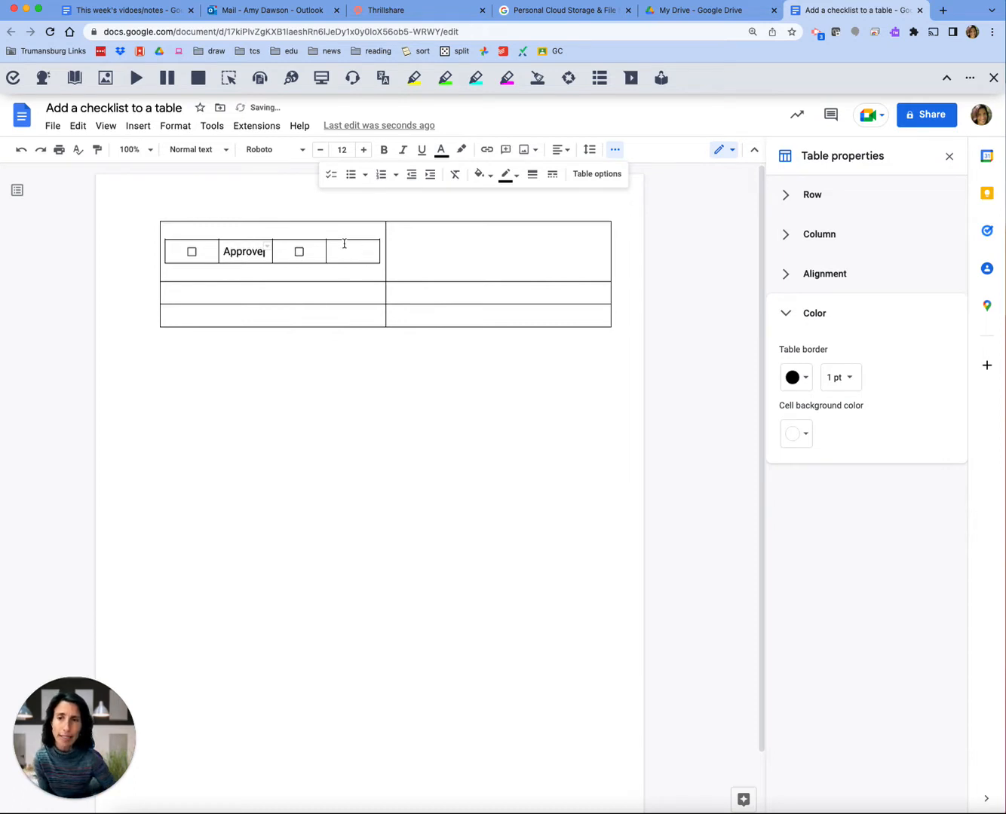
left_click(342, 252)
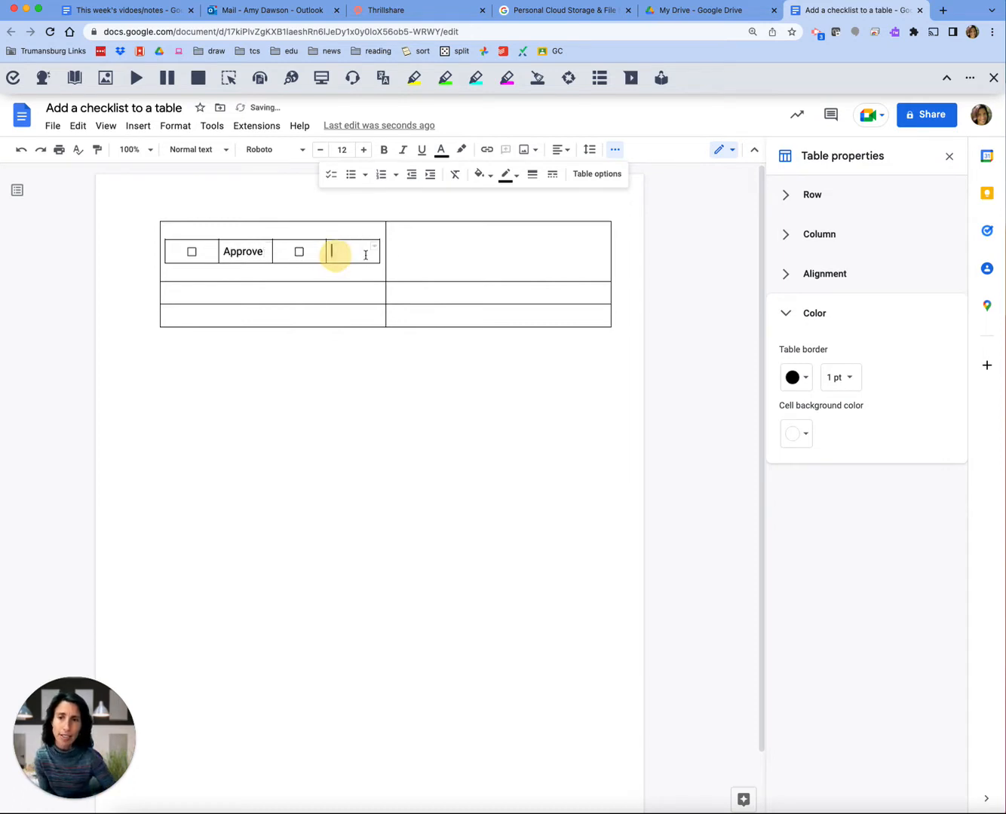
type("Deny")
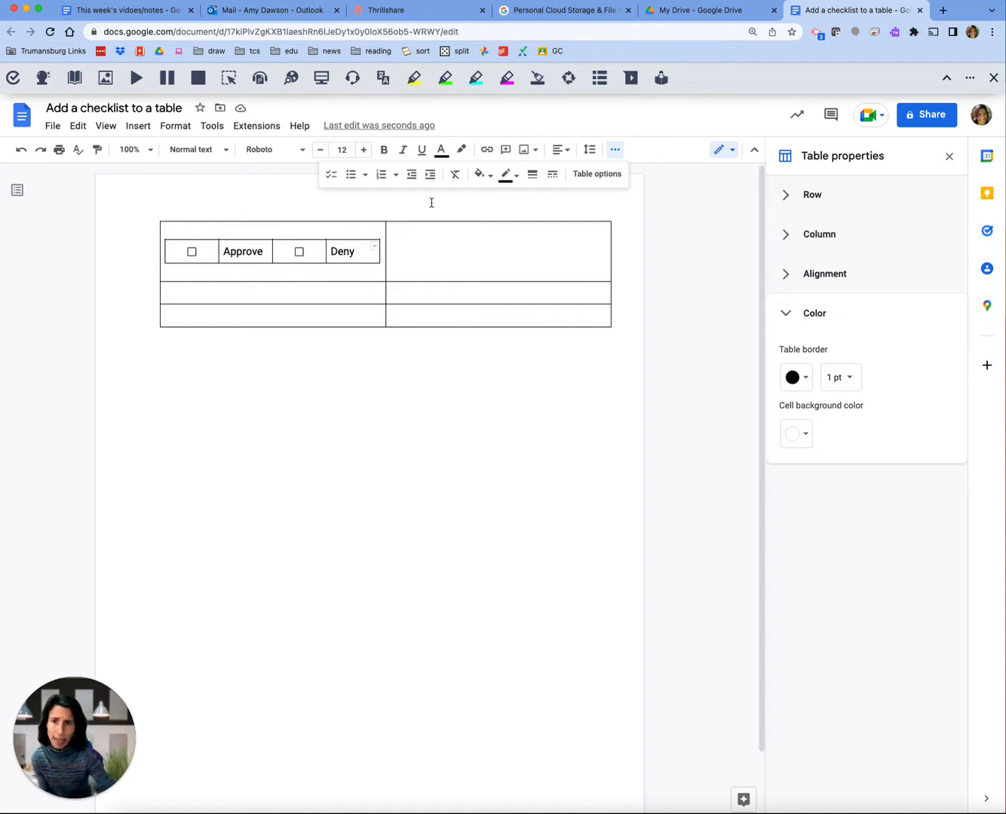
left_click(402, 231)
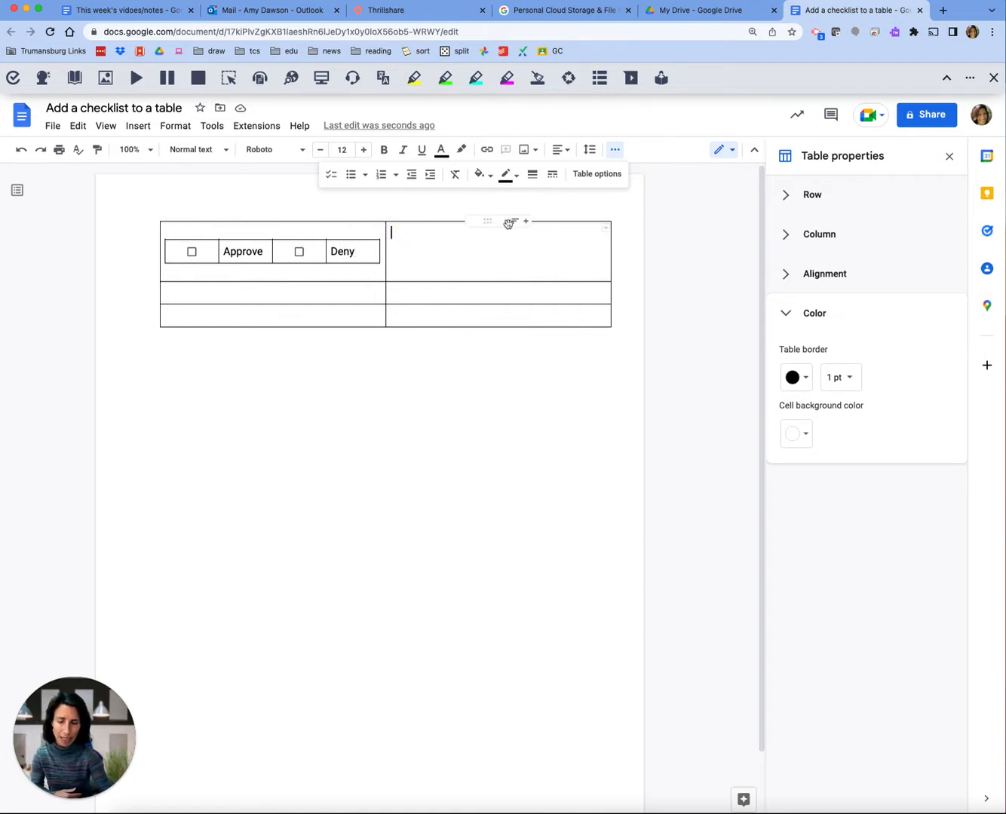
type("Notes:")
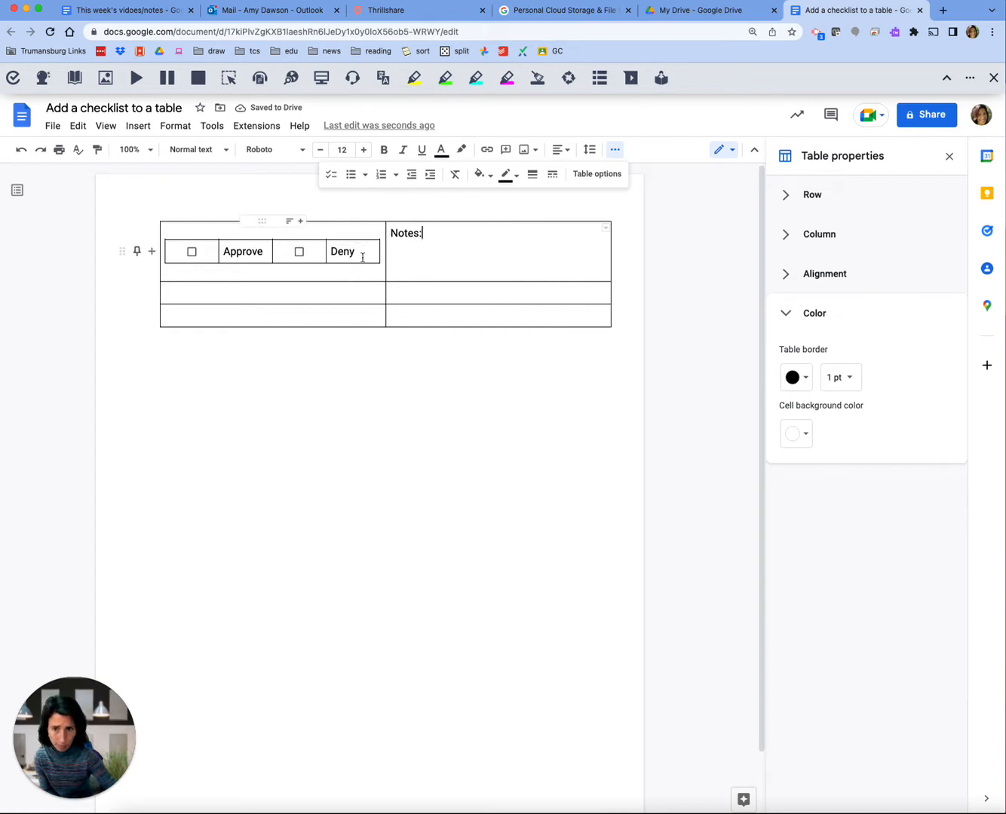
Try a 0 pt table border with the nested Approve/Deny table selected, undo it, and apply 0 pt again.
left_click_drag(363, 251, 168, 239)
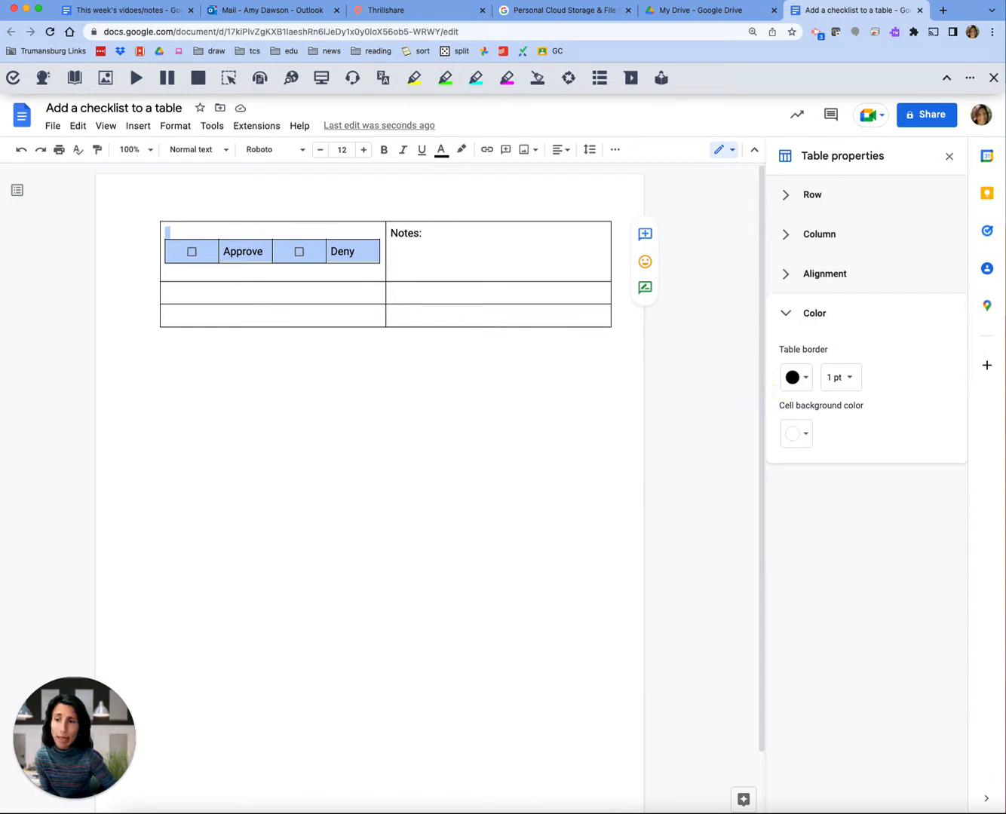
mouse_move(867, 346)
left_mouse_down()
mouse_move(756, 386)
mouse_move(941, 385)
mouse_move(866, 345)
left_mouse_up()
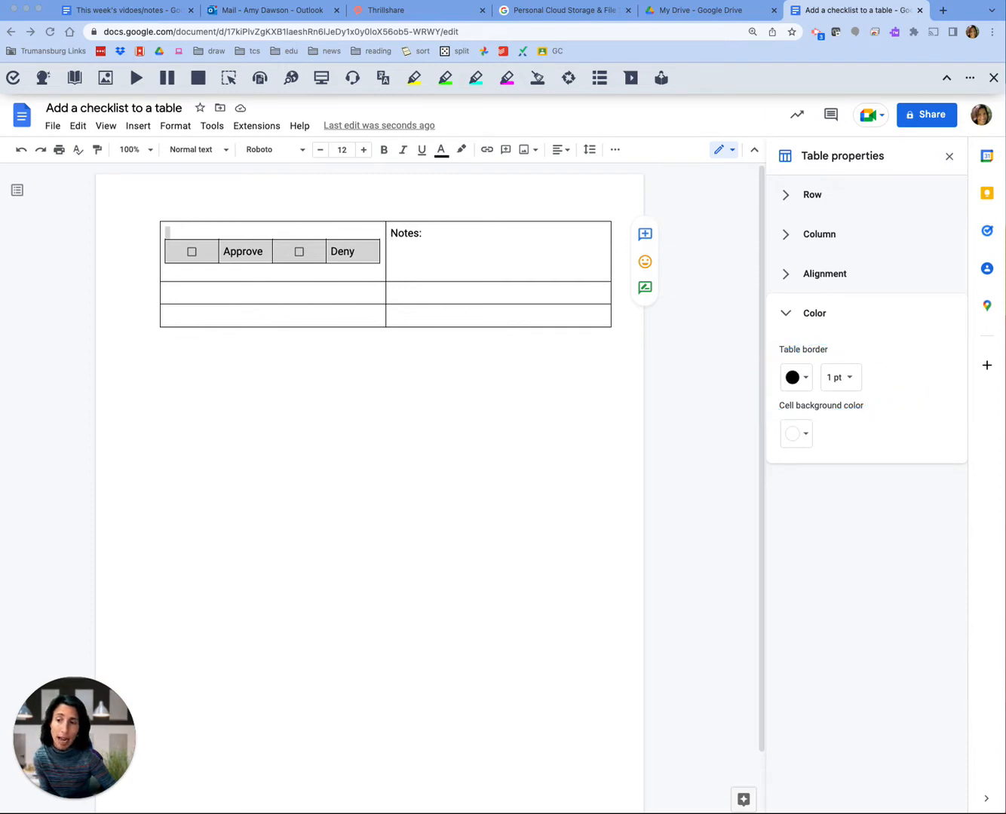
left_click(849, 379)
left_click(855, 319)
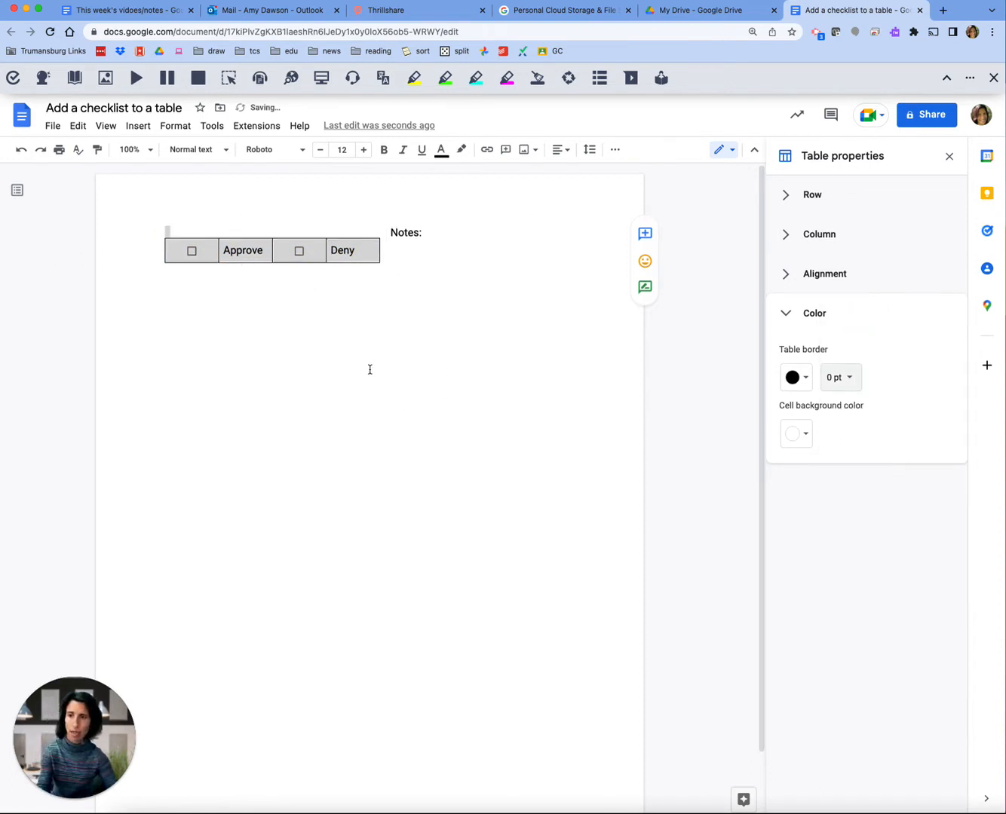
key("super+z")
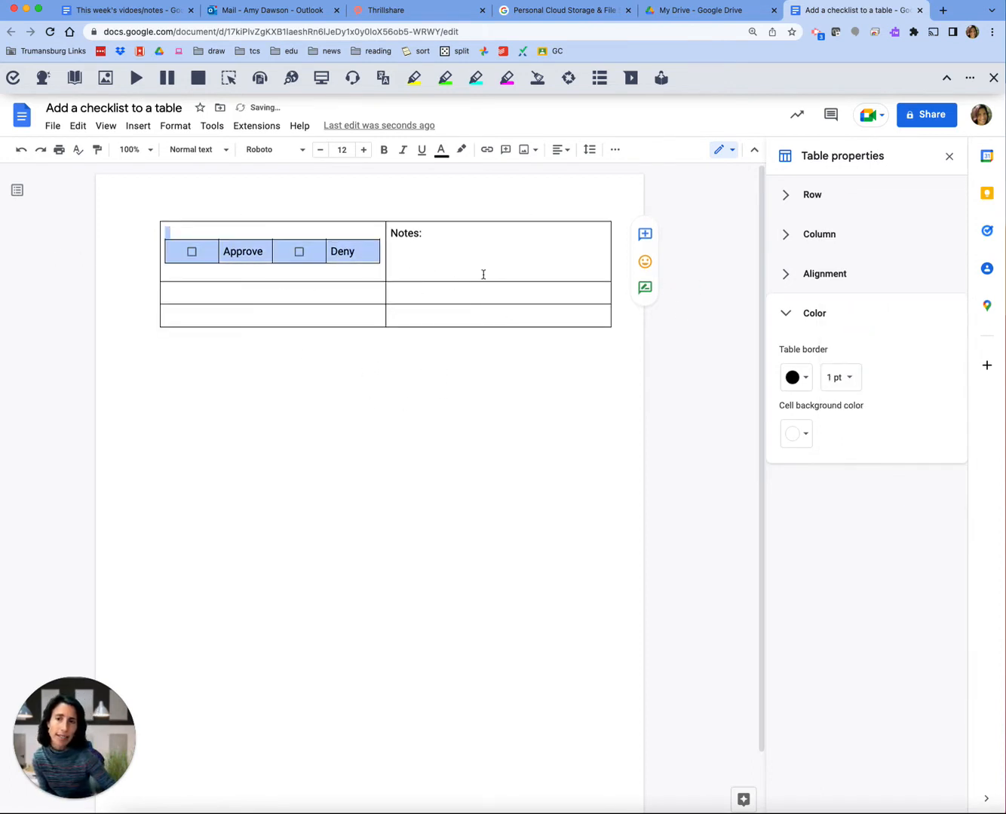
left_click(850, 378)
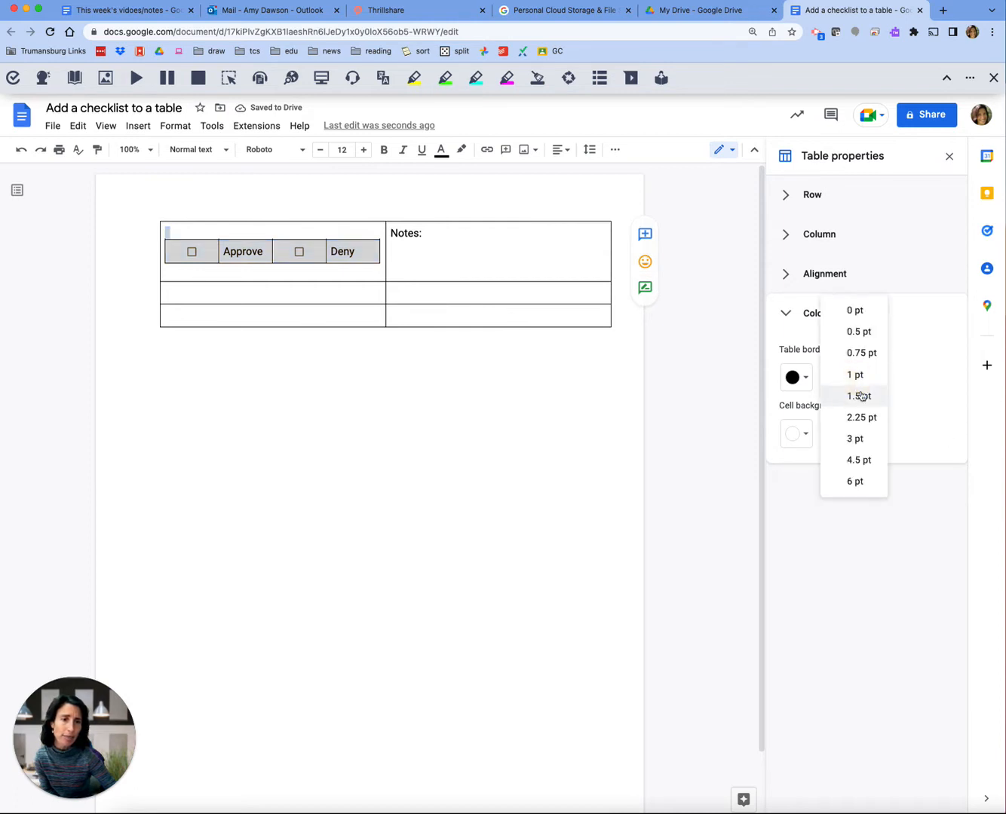
left_click(854, 310)
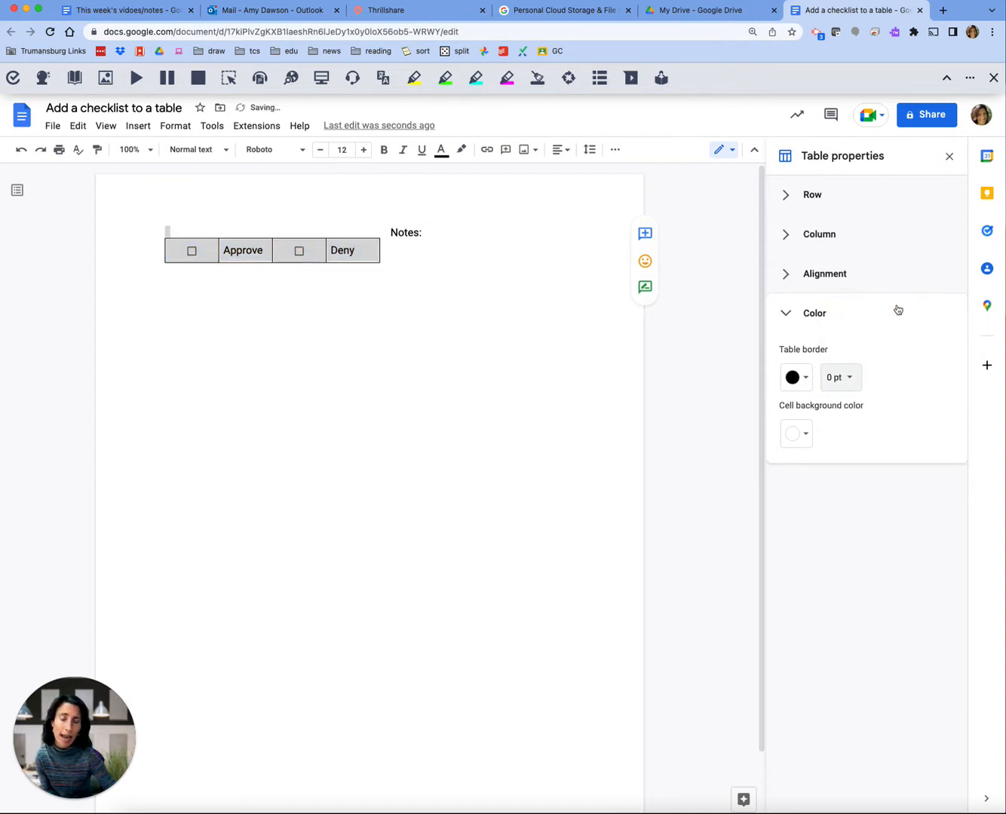
Set the outer table's border width to 1 pt.
left_click(846, 375)
left_click(848, 437)
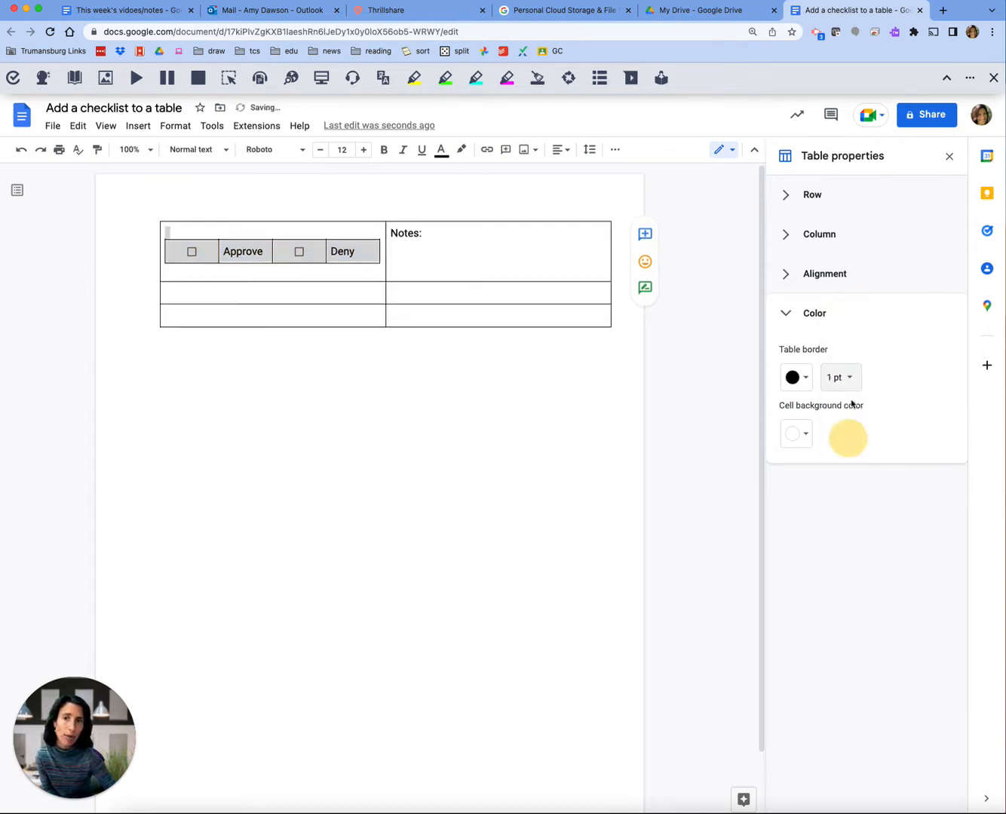
left_click(366, 254)
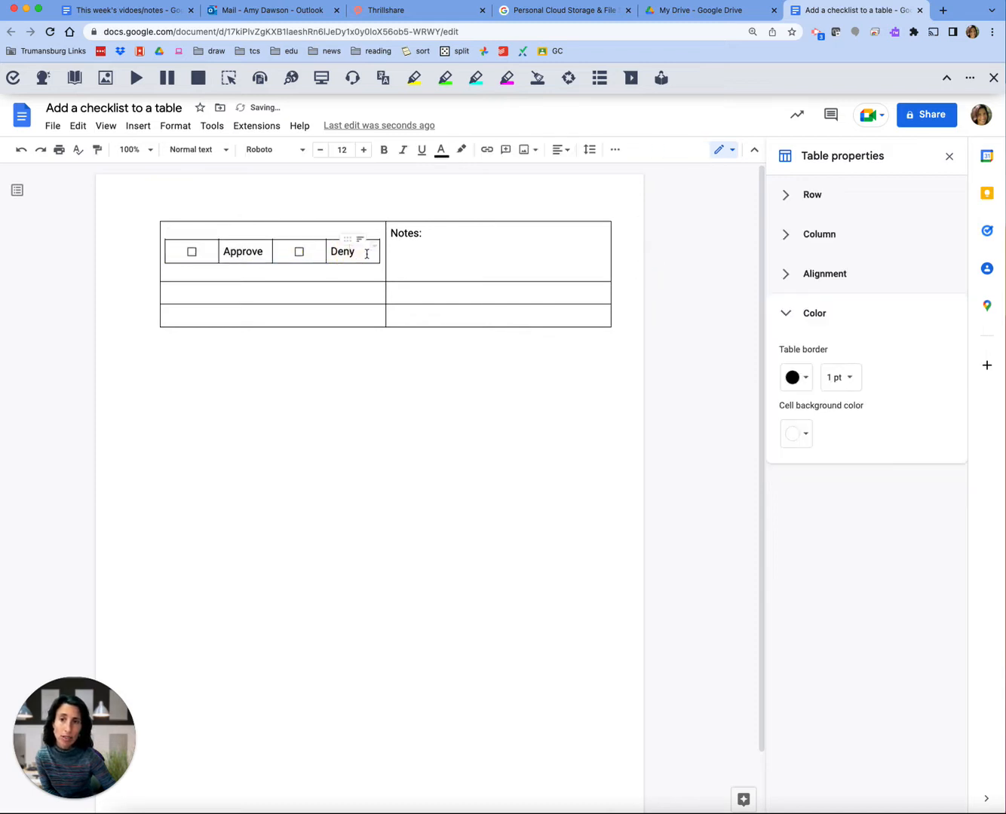
Select all borders of the nested Approve/Deny table and color them white.
left_click_drag(366, 254, 189, 252)
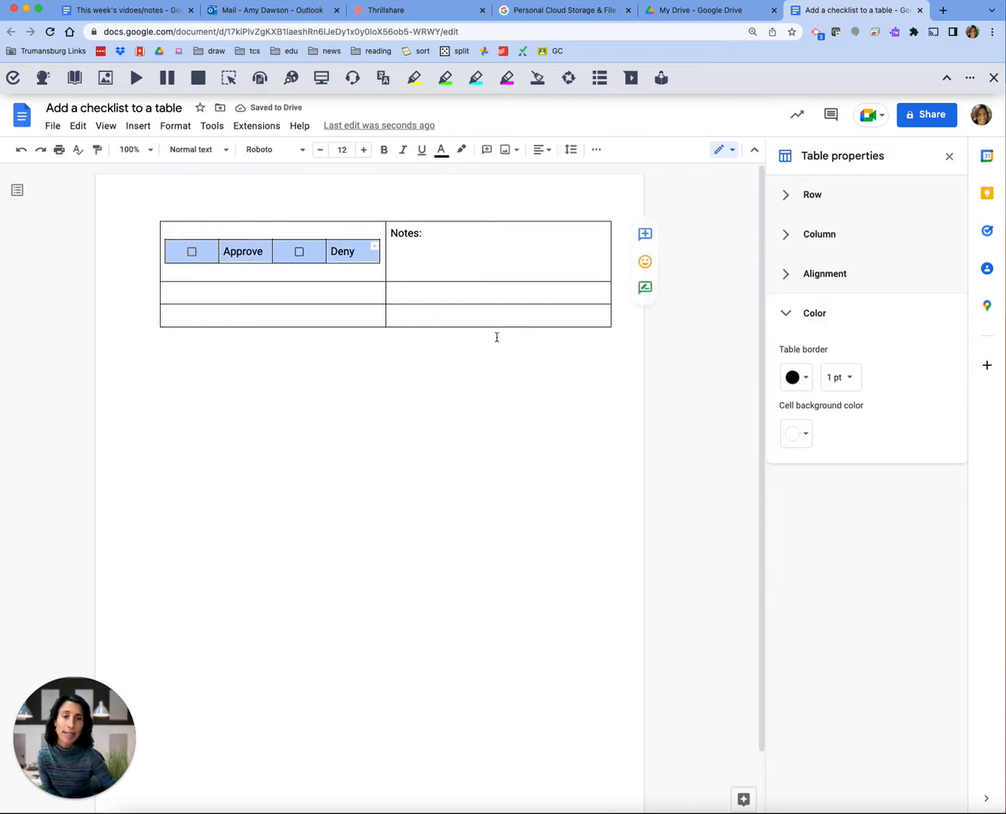
left_click(373, 249)
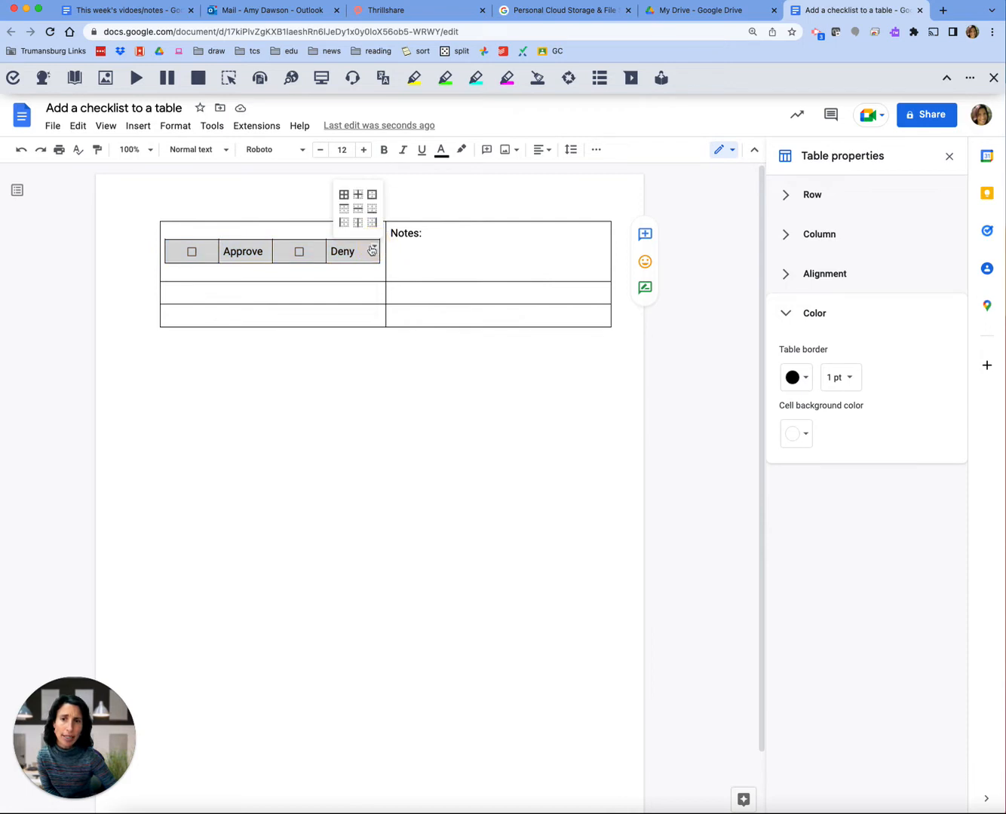
left_click(343, 195)
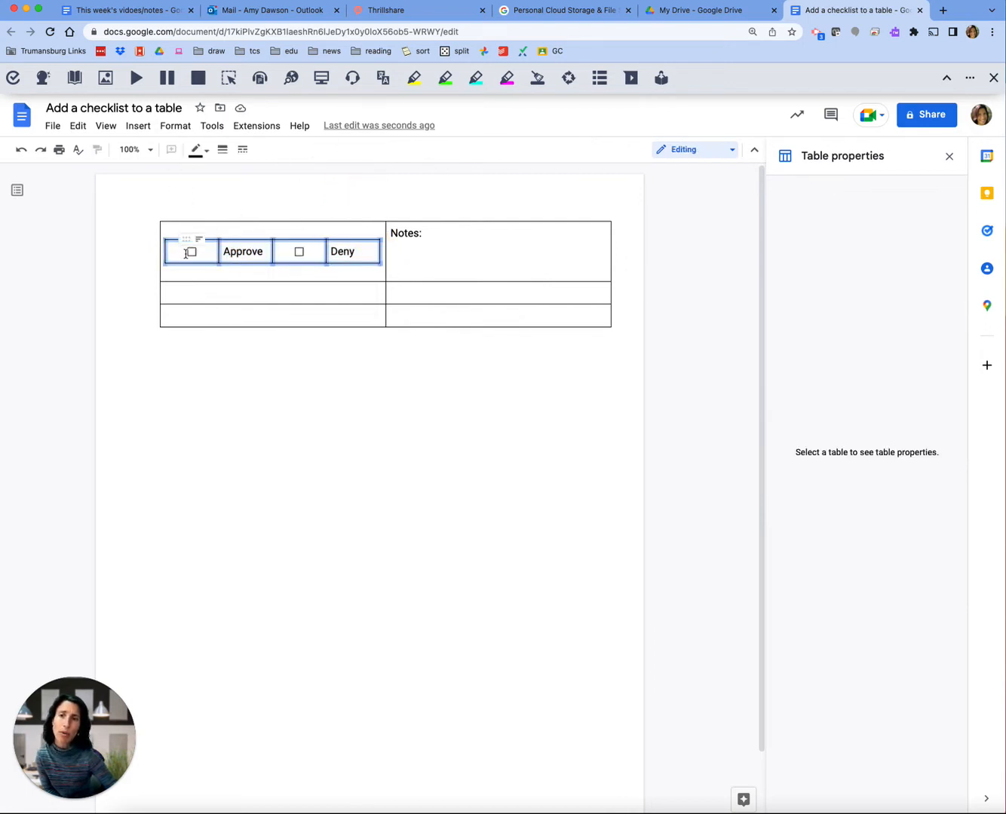
left_click(199, 150)
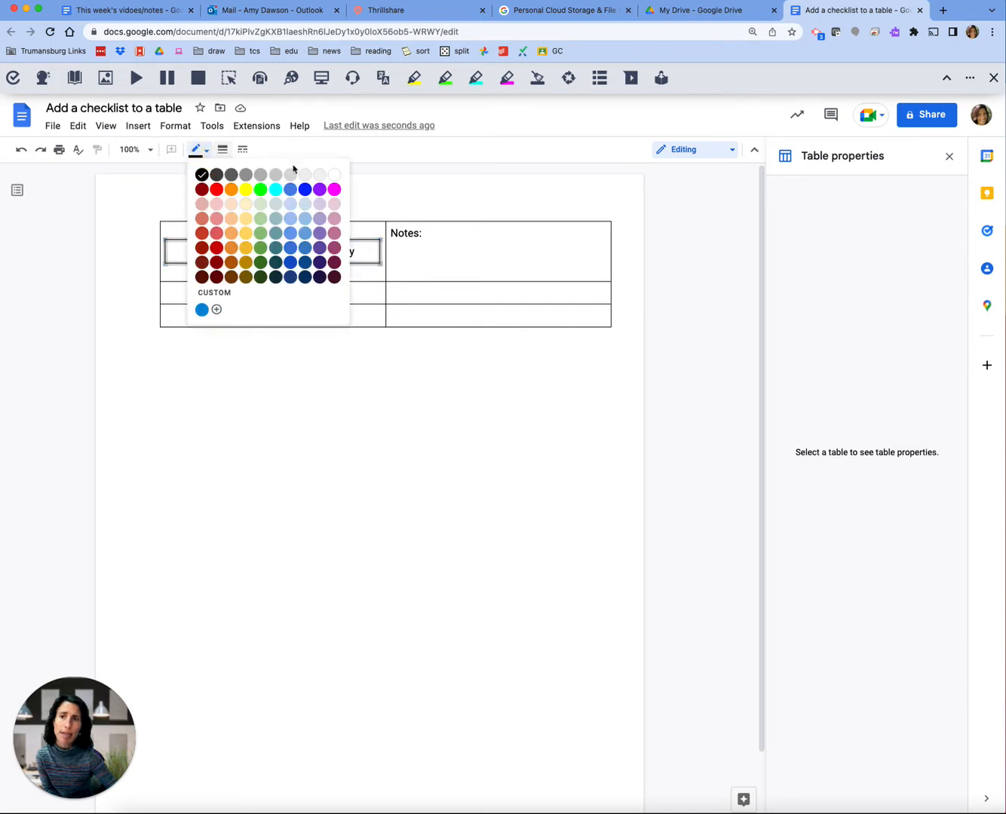
left_click(336, 176)
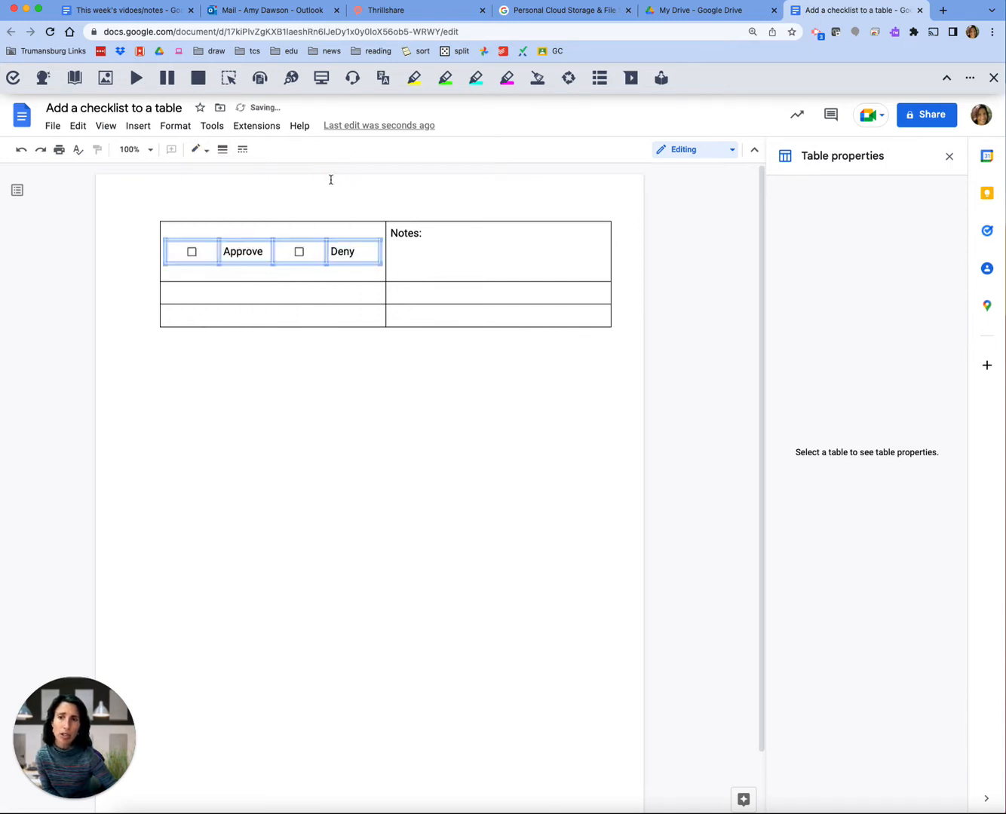
left_click(263, 272)
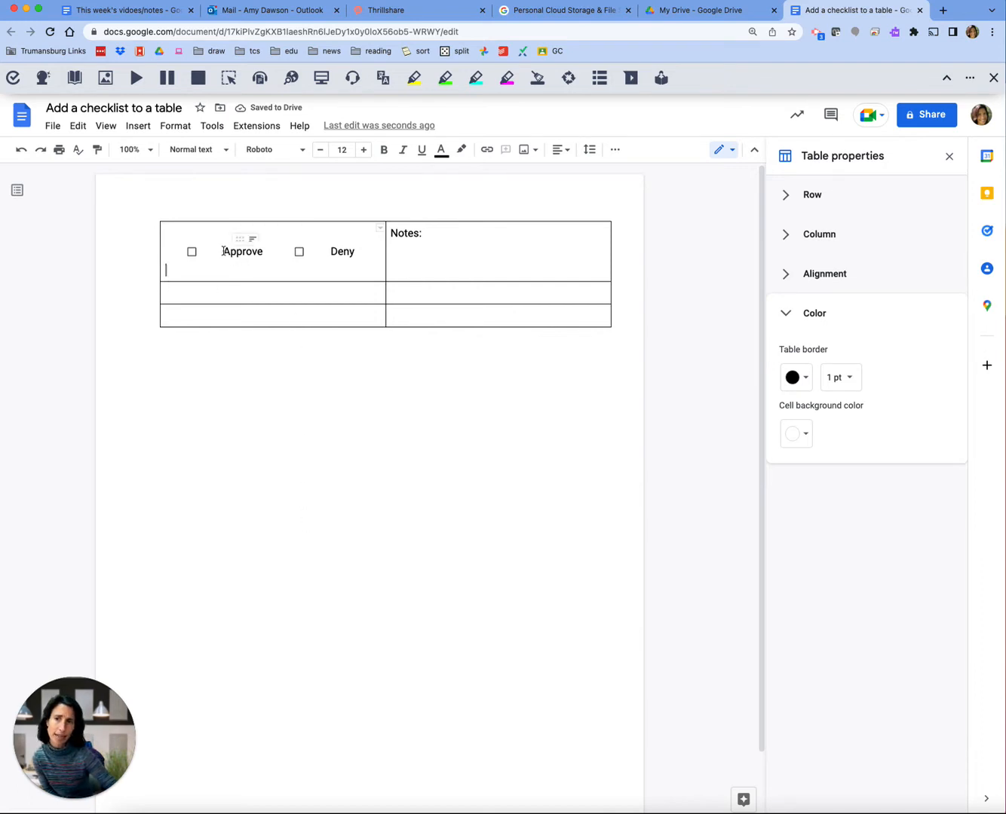
Right-align the contents of all four cells in the nested Approve/Deny table.
left_click_drag(281, 250, 192, 251)
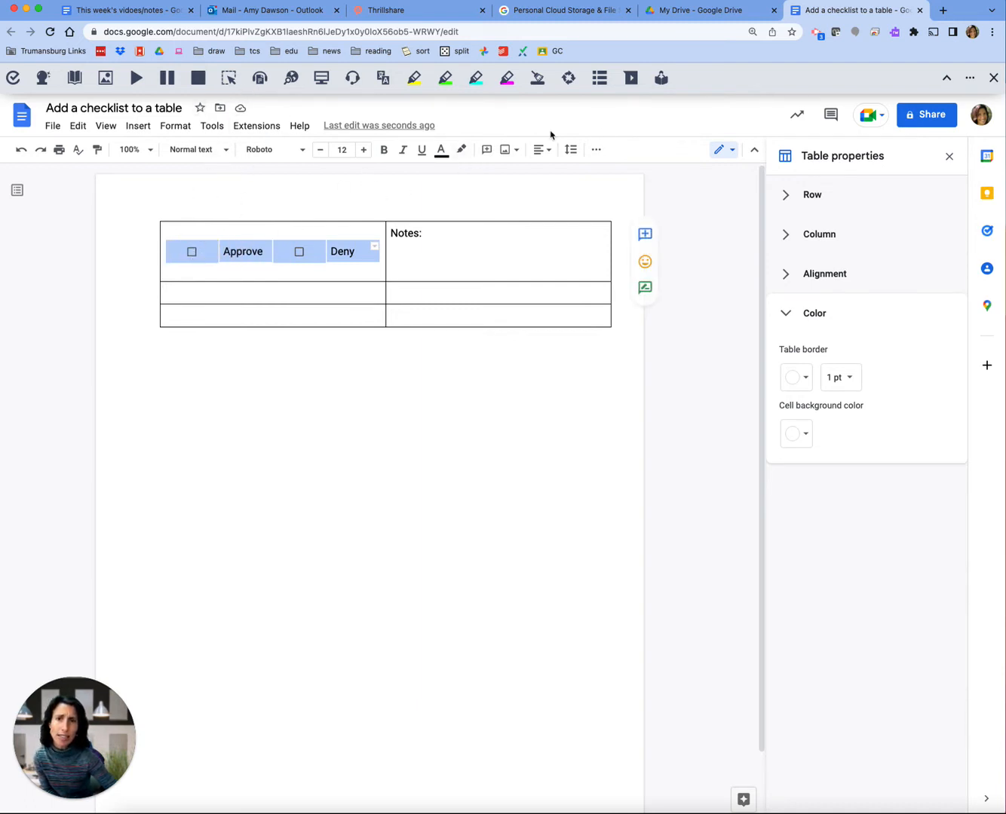
left_click(193, 251)
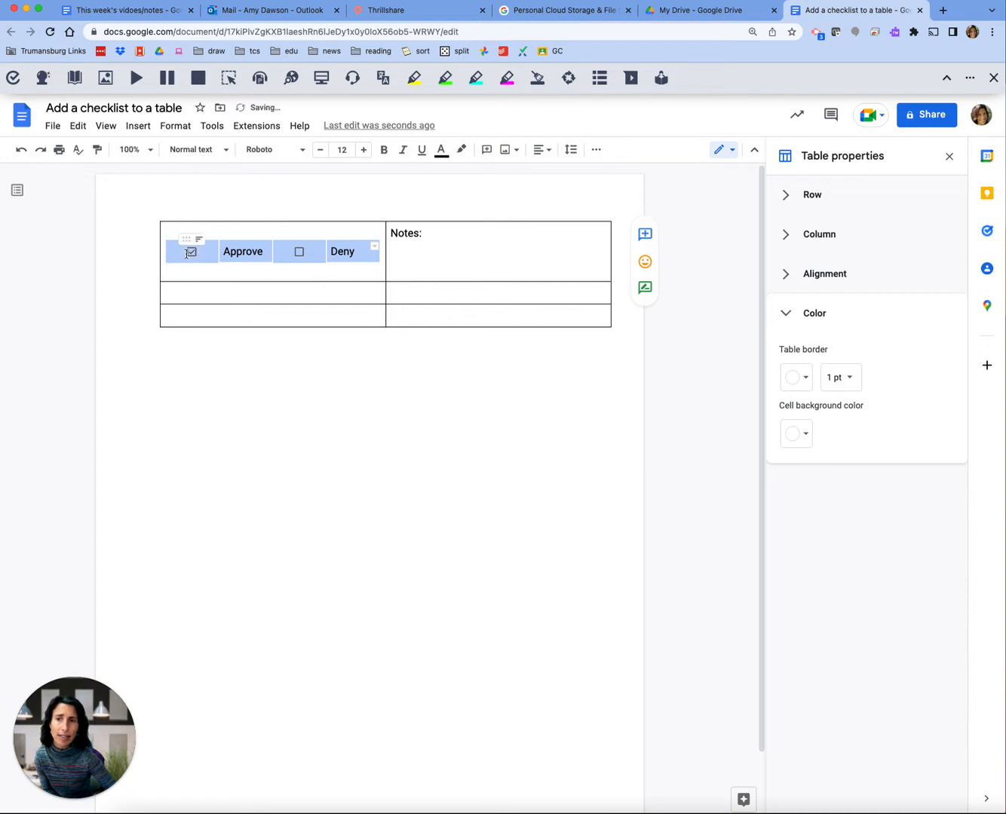
left_click(189, 252)
left_click(543, 149)
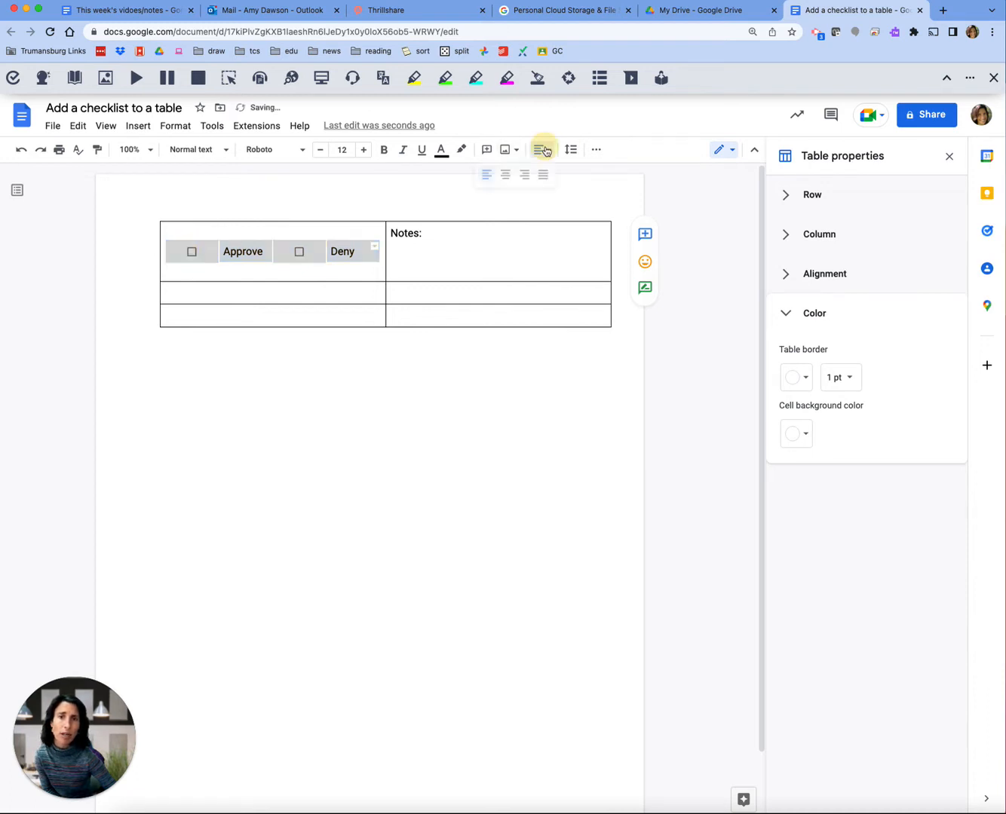
left_click(525, 175)
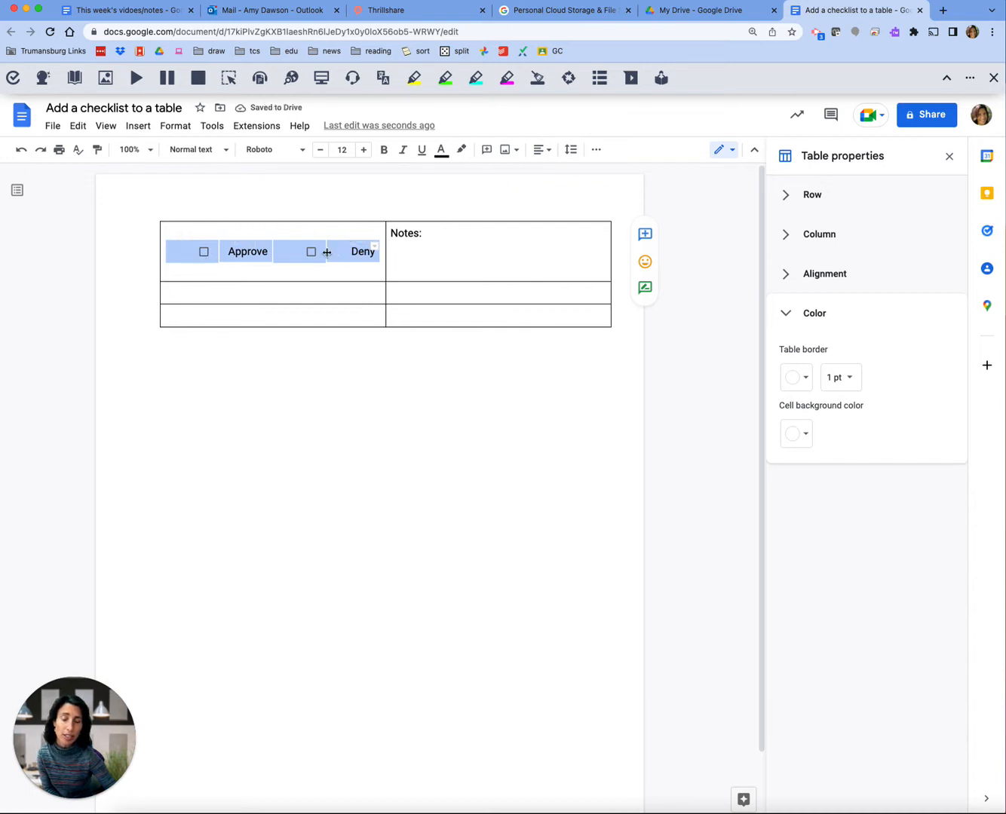
Left-align the "Approve" label in its nested table cell.
left_click(247, 251)
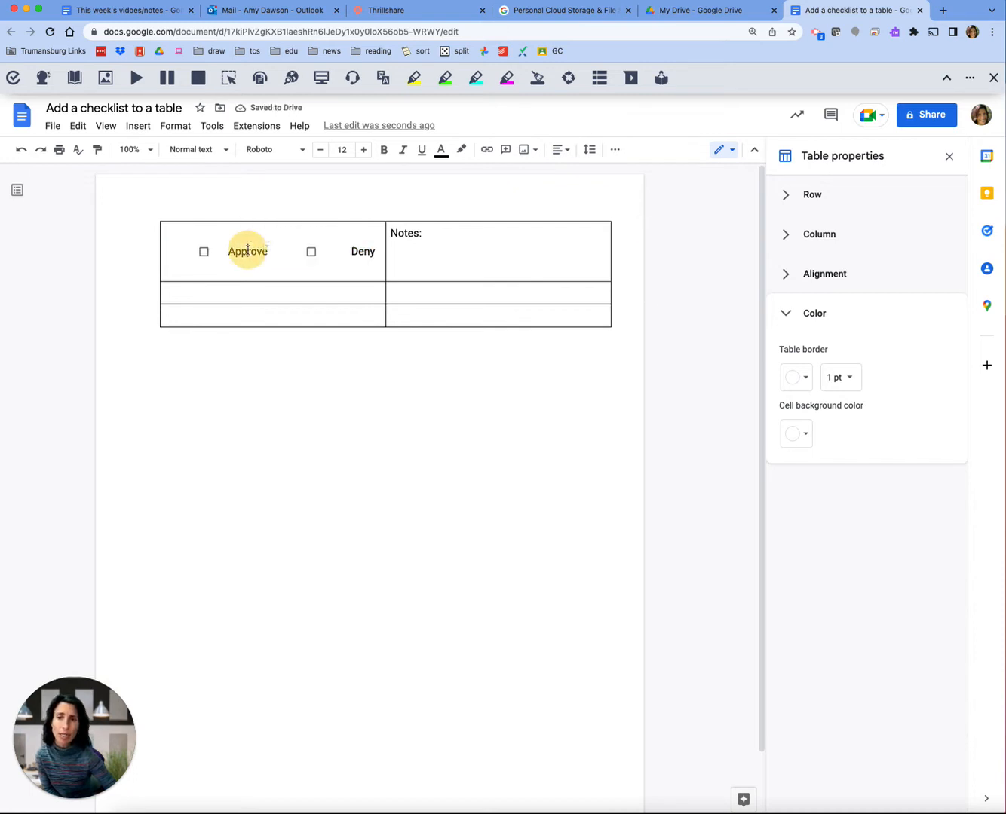
double_click(246, 253)
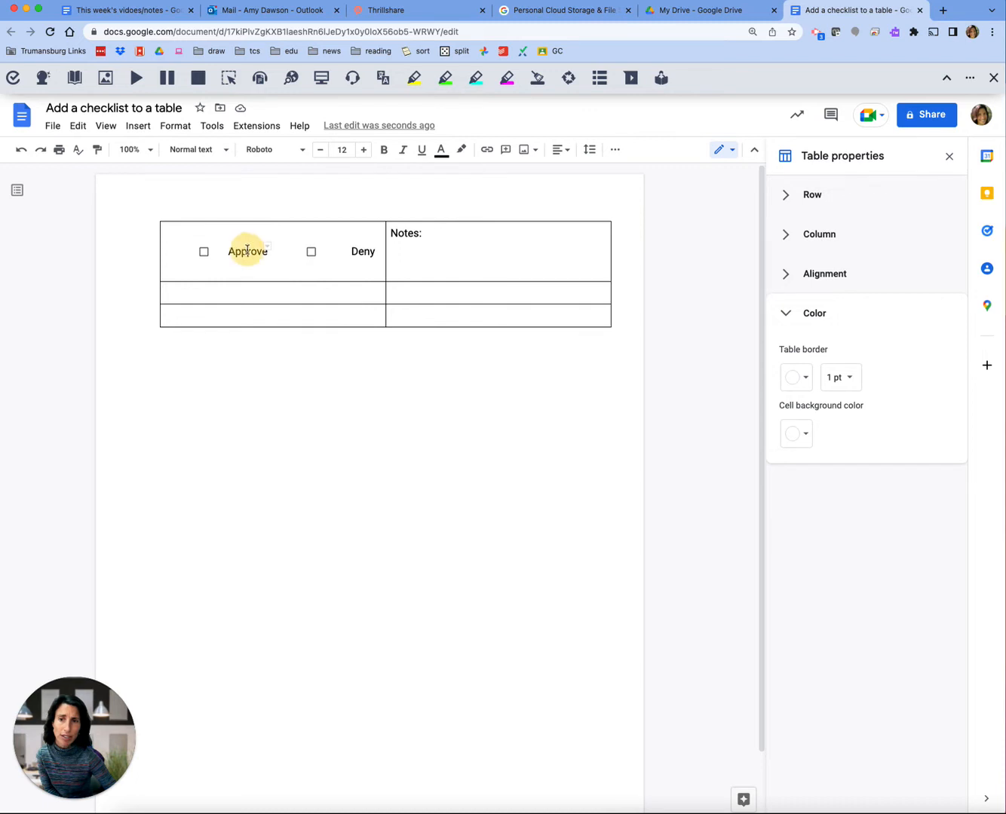
left_click(559, 149)
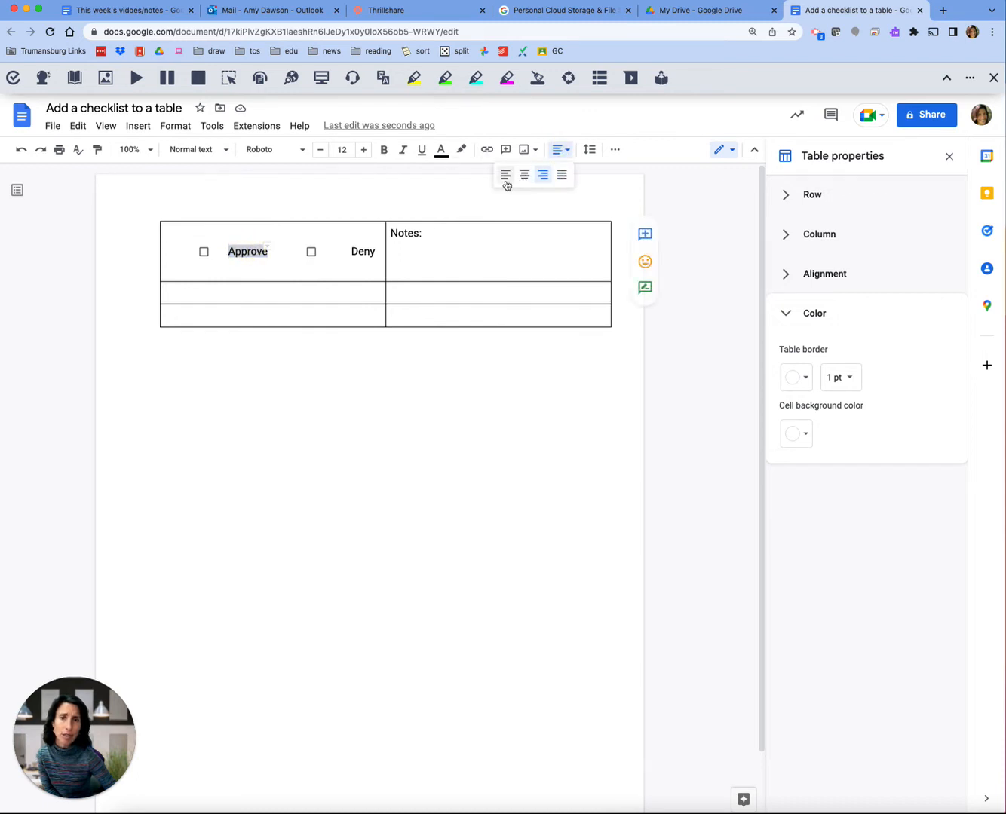
left_click(505, 175)
Left-align the "Deny" label in its nested table cell and deselect the table.
left_click(351, 251)
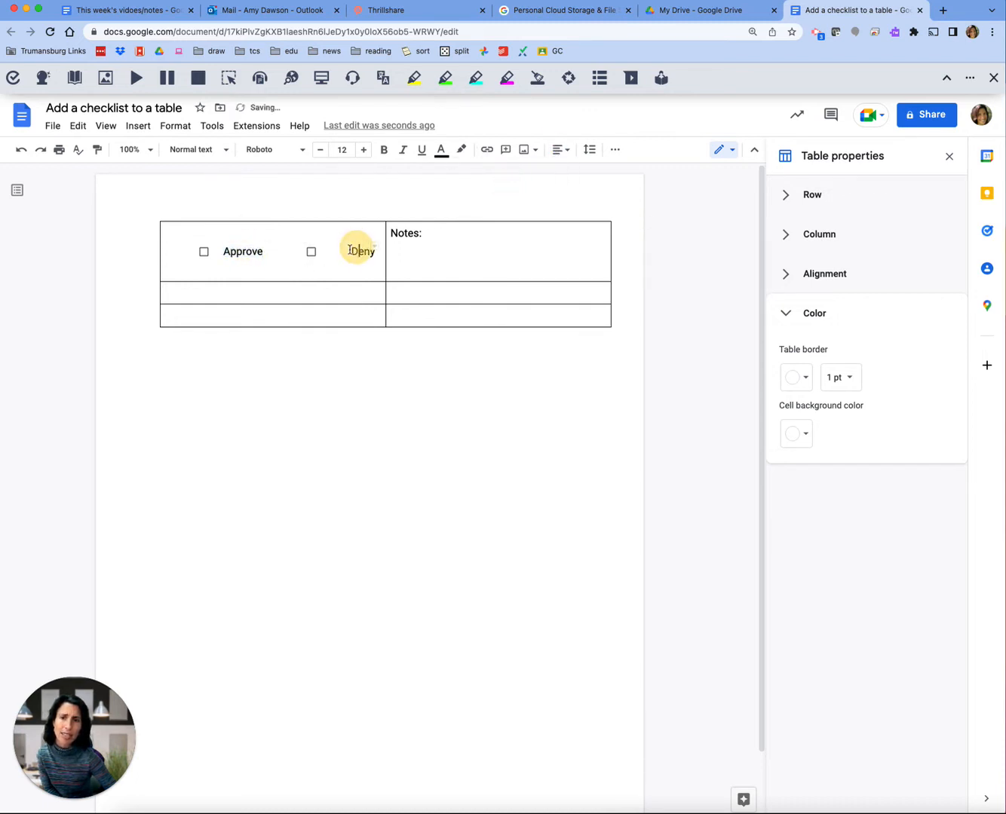
left_click(352, 251)
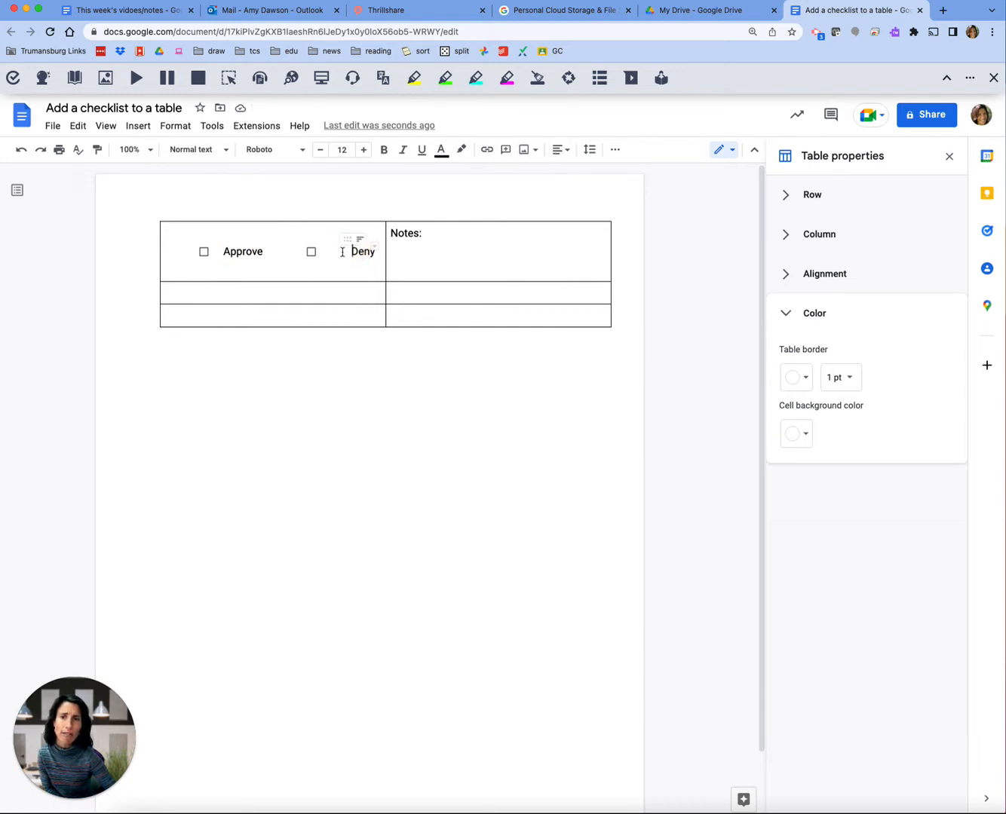
left_click_drag(351, 252, 377, 251)
left_click(359, 247)
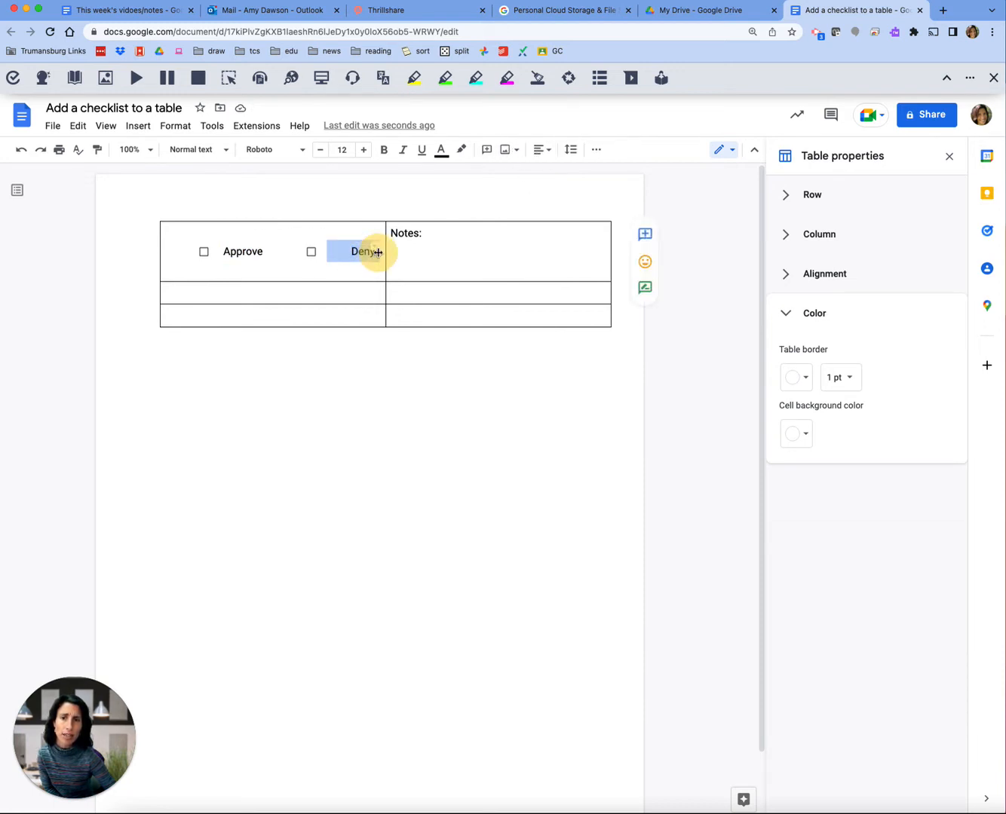
left_click(540, 150)
left_click(490, 178)
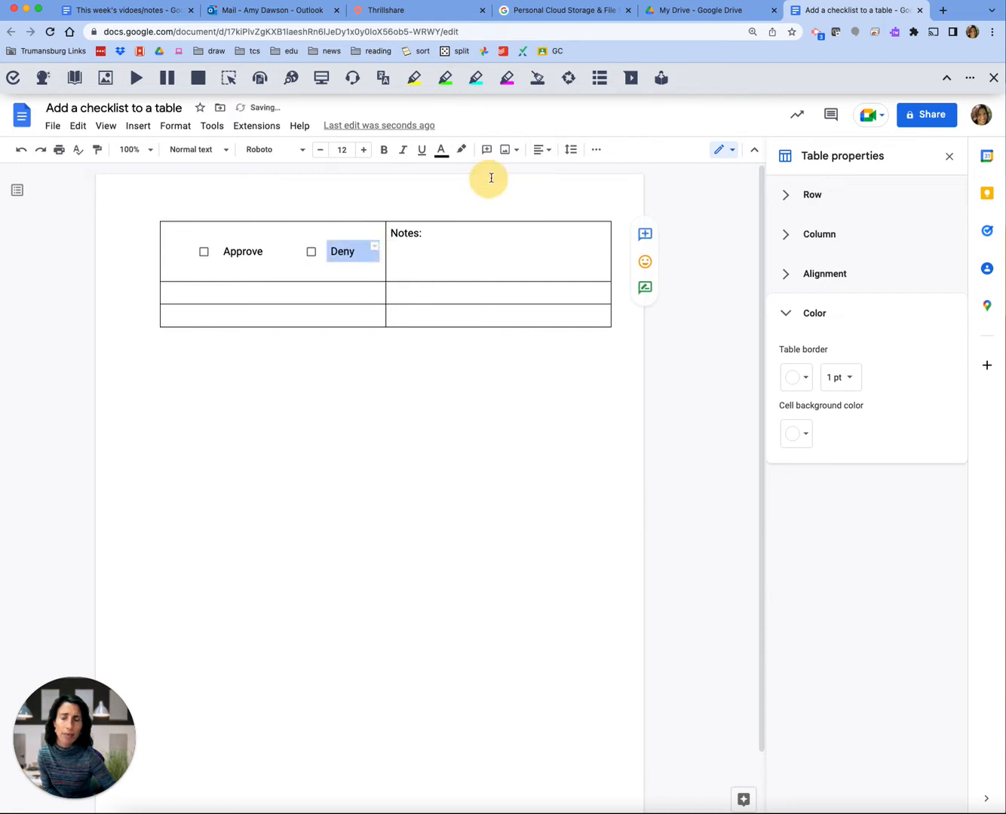
left_click(306, 419)
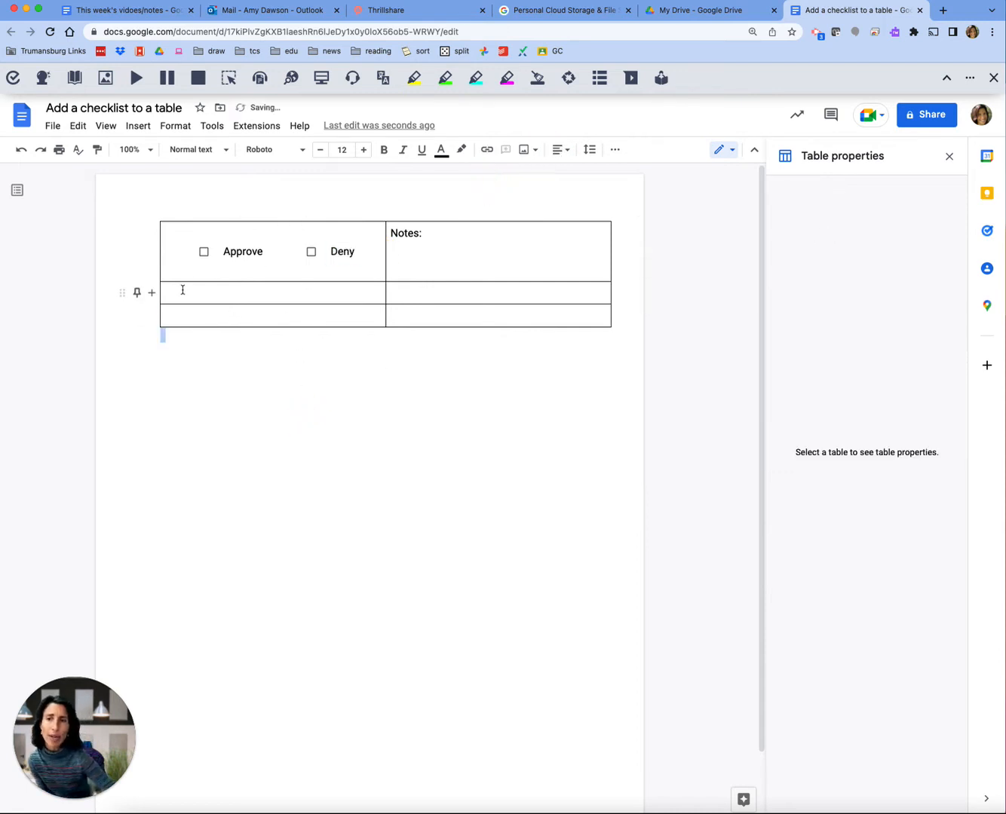
Test the Approve and Deny checkboxes by checking and unchecking each one.
left_click(206, 253)
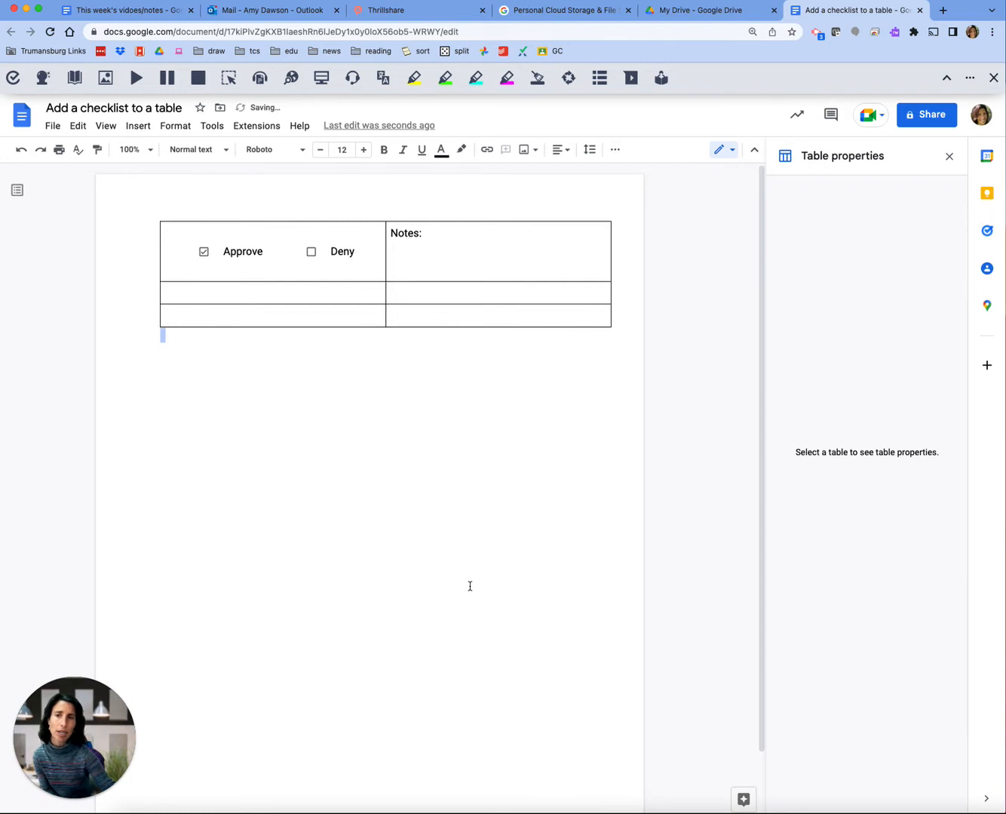
left_click(204, 252)
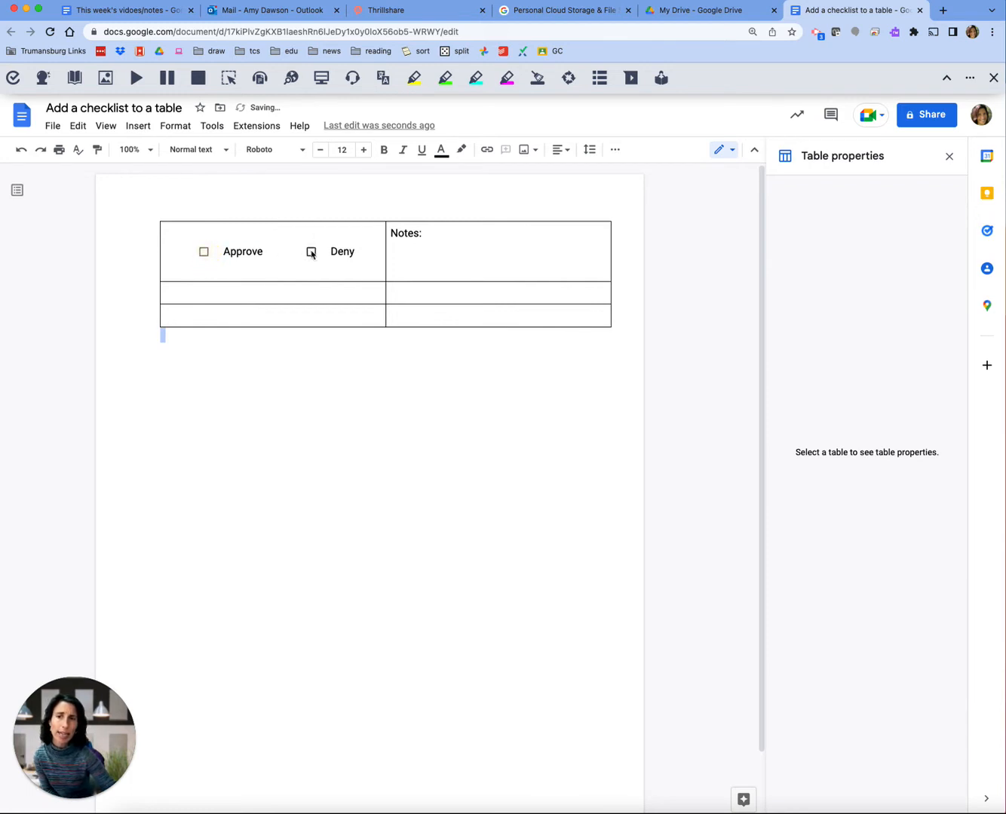
left_click(310, 251)
left_click(311, 252)
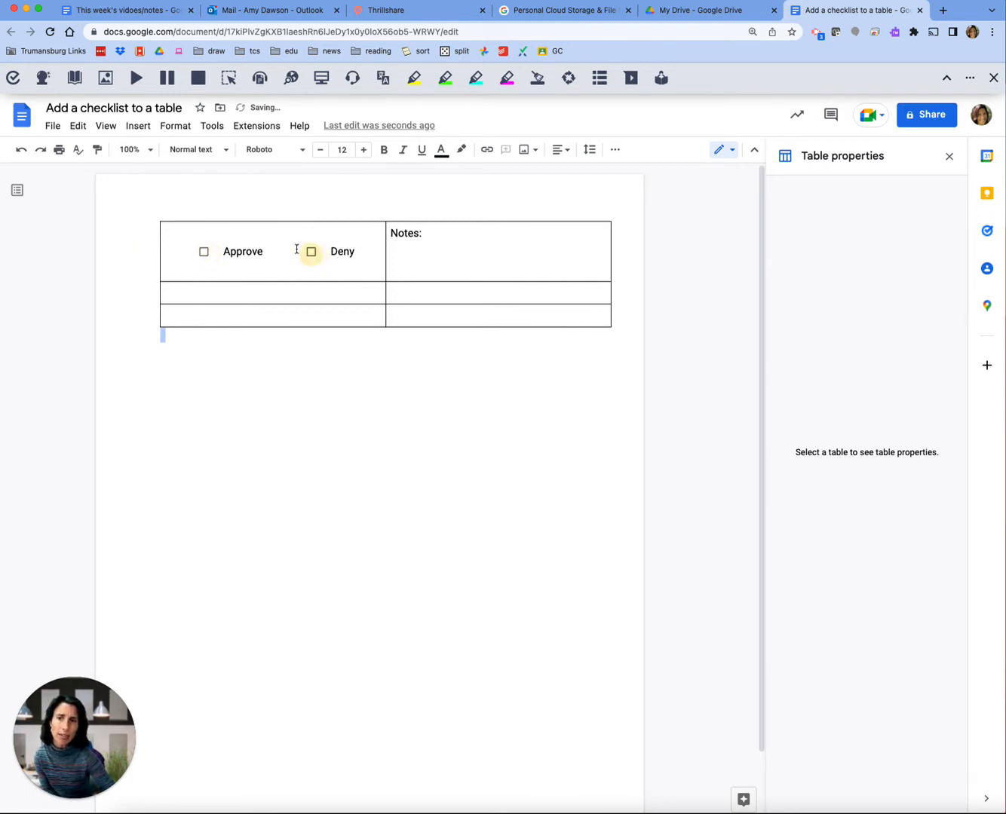
Add a checklist item labeled "Approve" in the first cell of the second row, and check and uncheck its box.
left_click(218, 294)
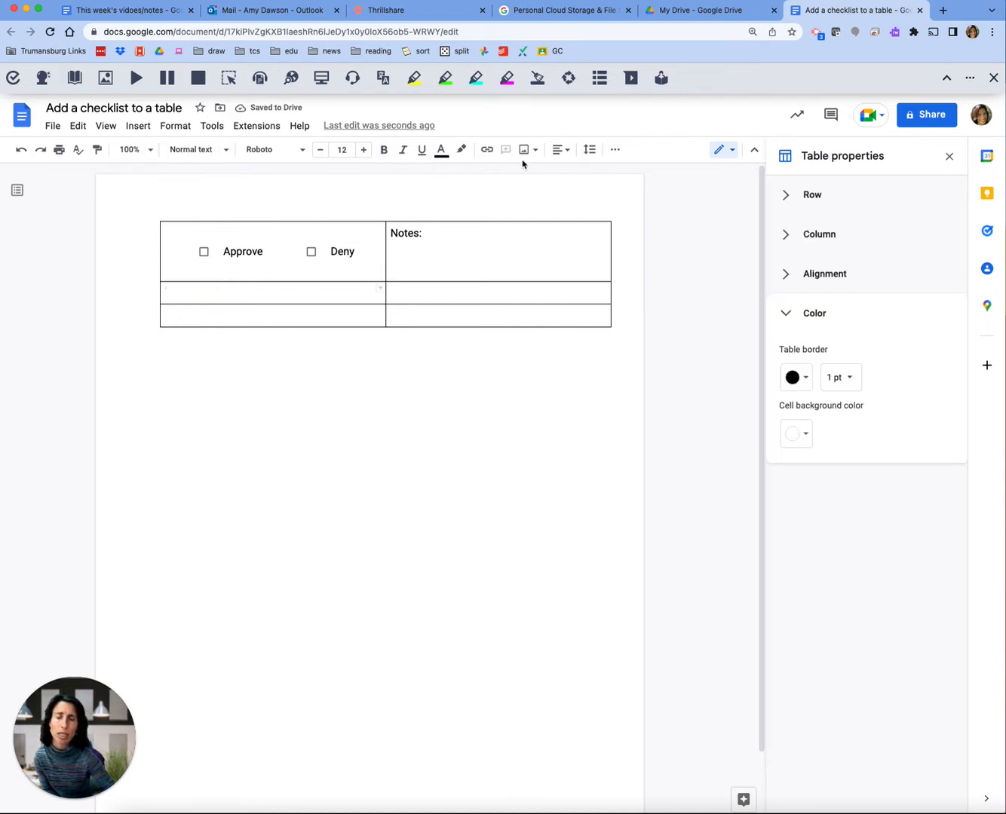
left_click(614, 149)
left_click(330, 174)
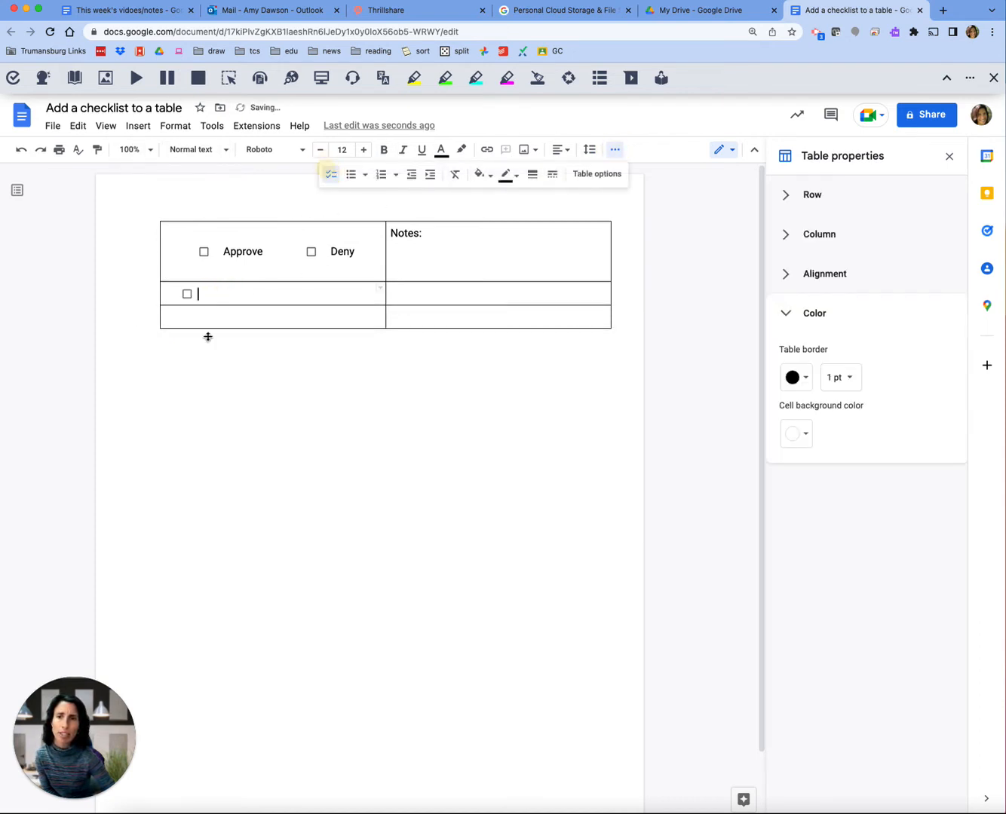
type("Approve")
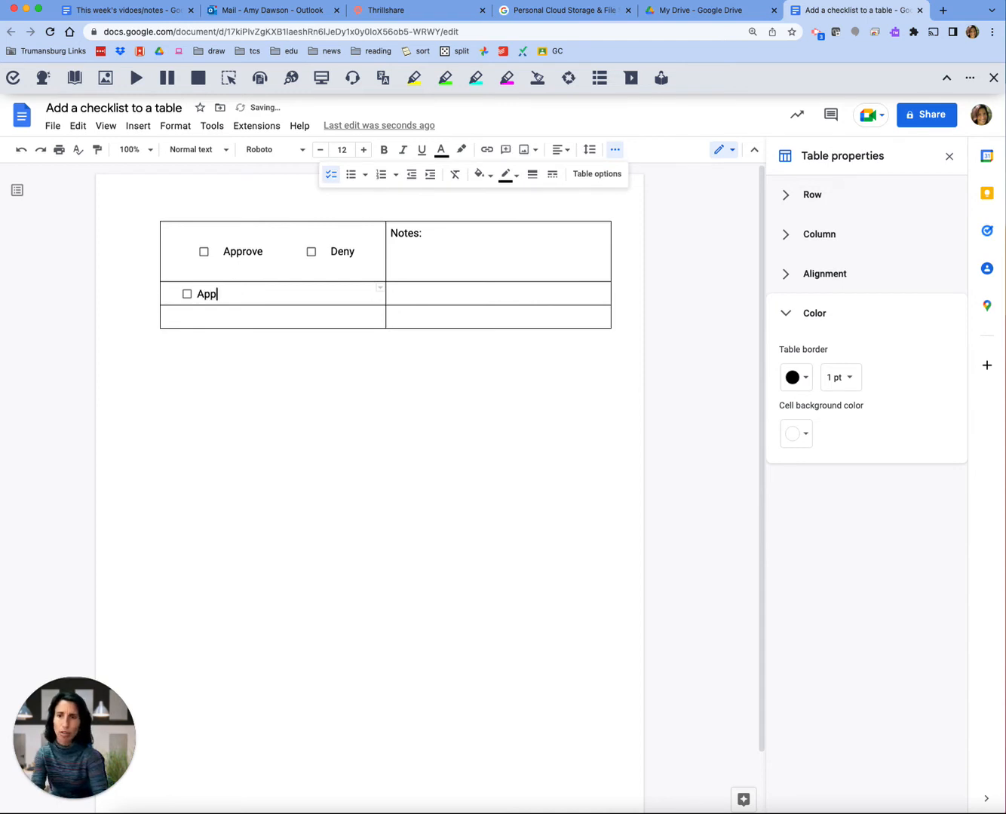
left_click(188, 294)
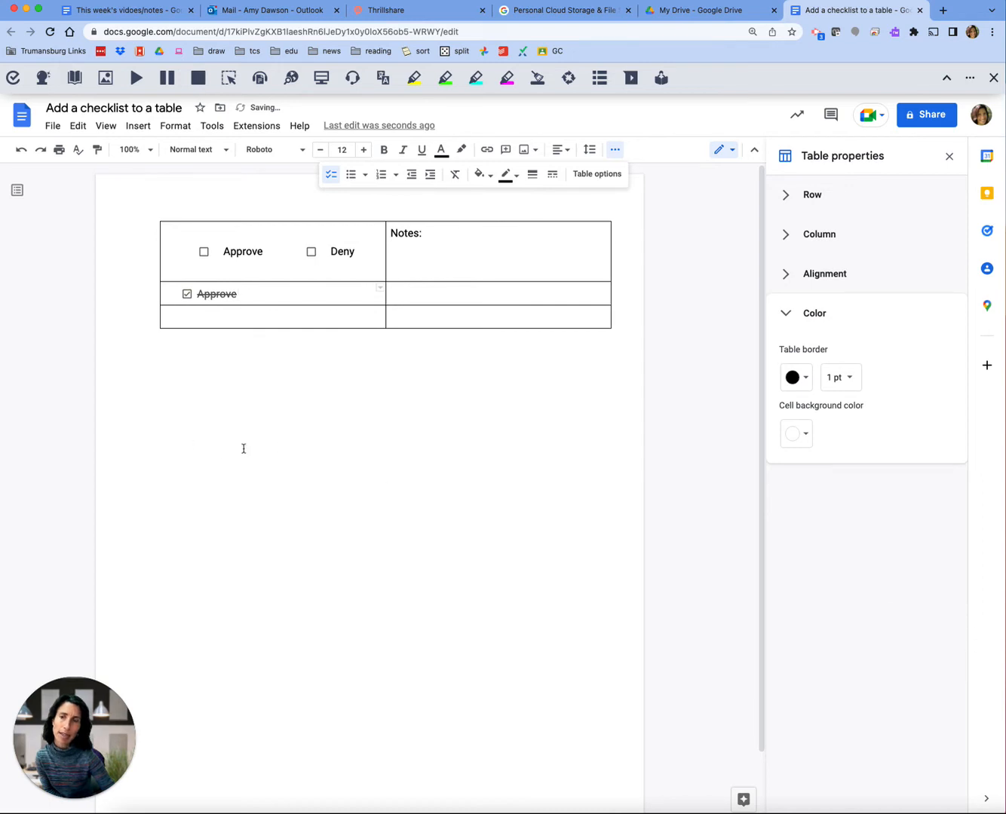
left_click(187, 294)
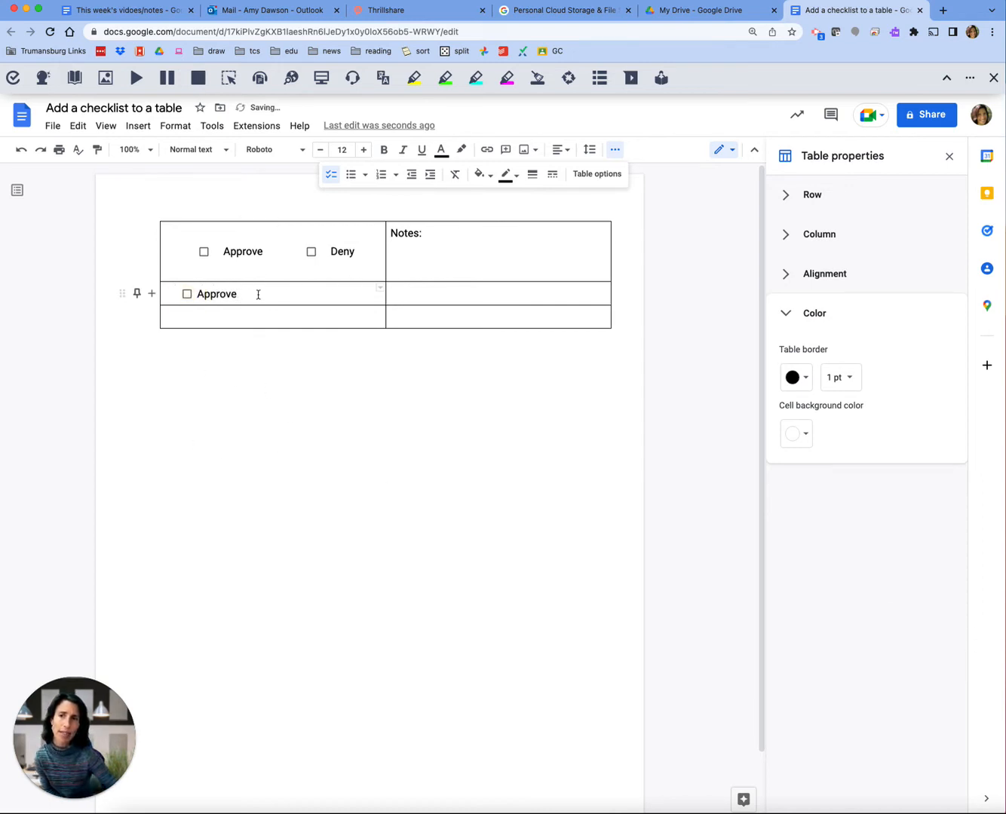
Delete the "Approve" text and its checklist checkbox from the second row.
left_click_drag(258, 294, 190, 294)
key("BackSpace")
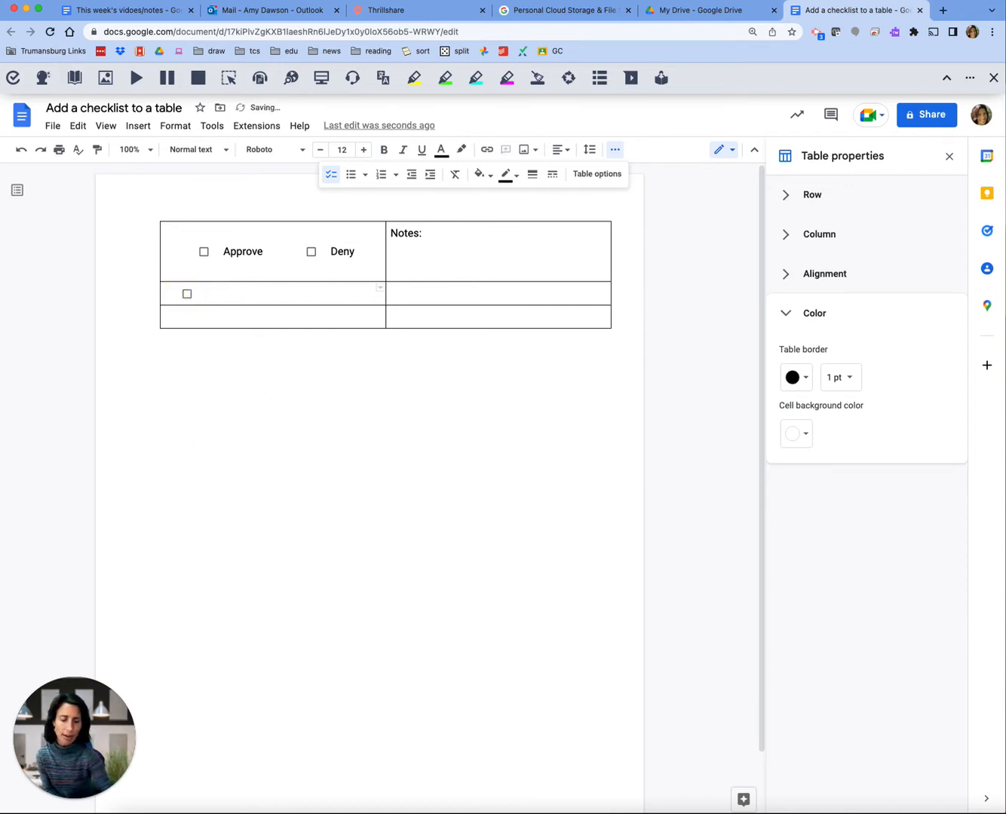
key("BackSpace")
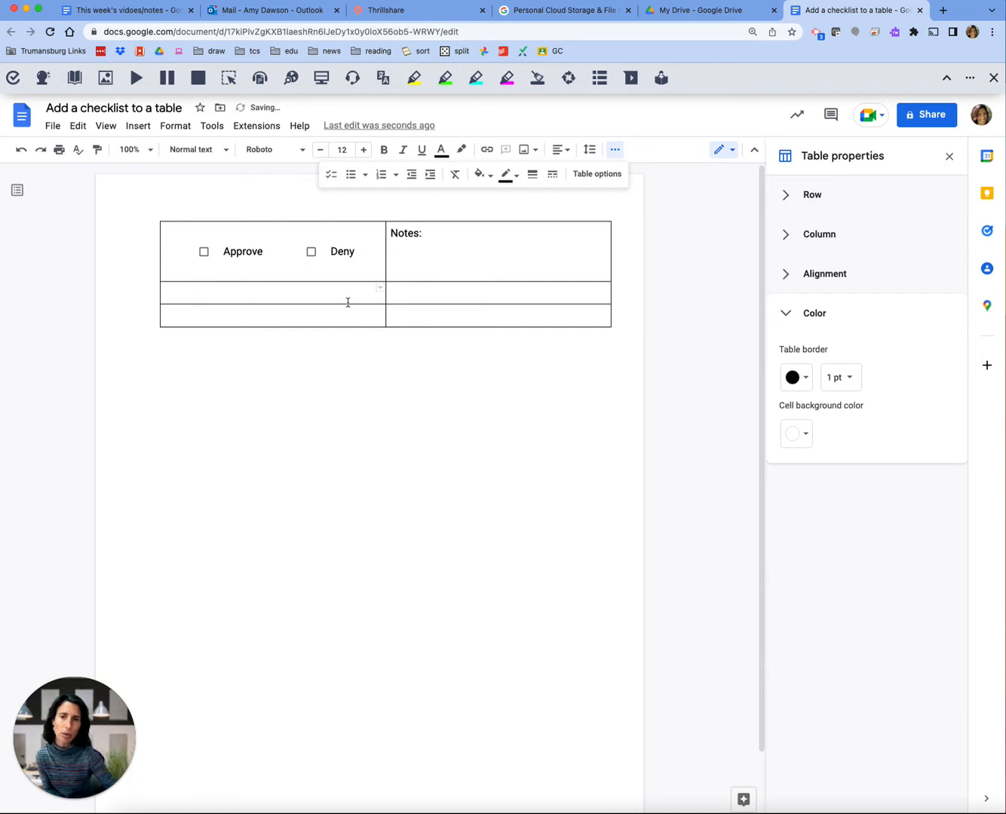
Delete the two empty rows below the Approve/Deny row of the outer table.
left_click_drag(347, 302, 525, 288)
right_click(578, 290)
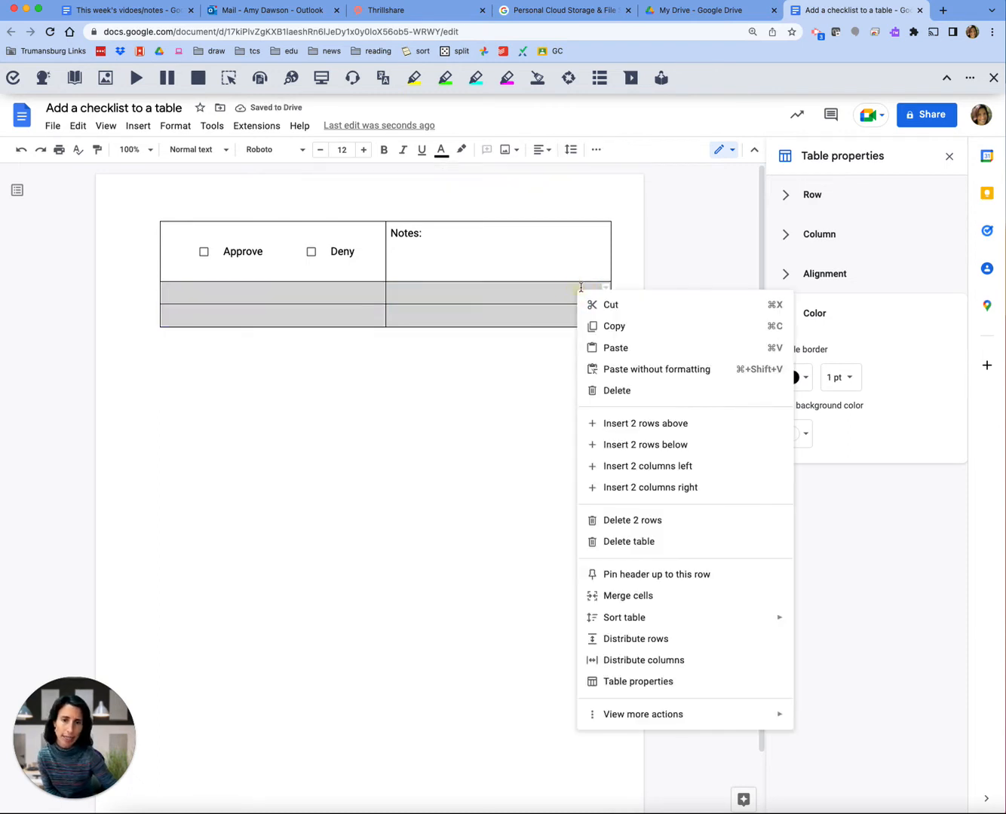
left_click(630, 518)
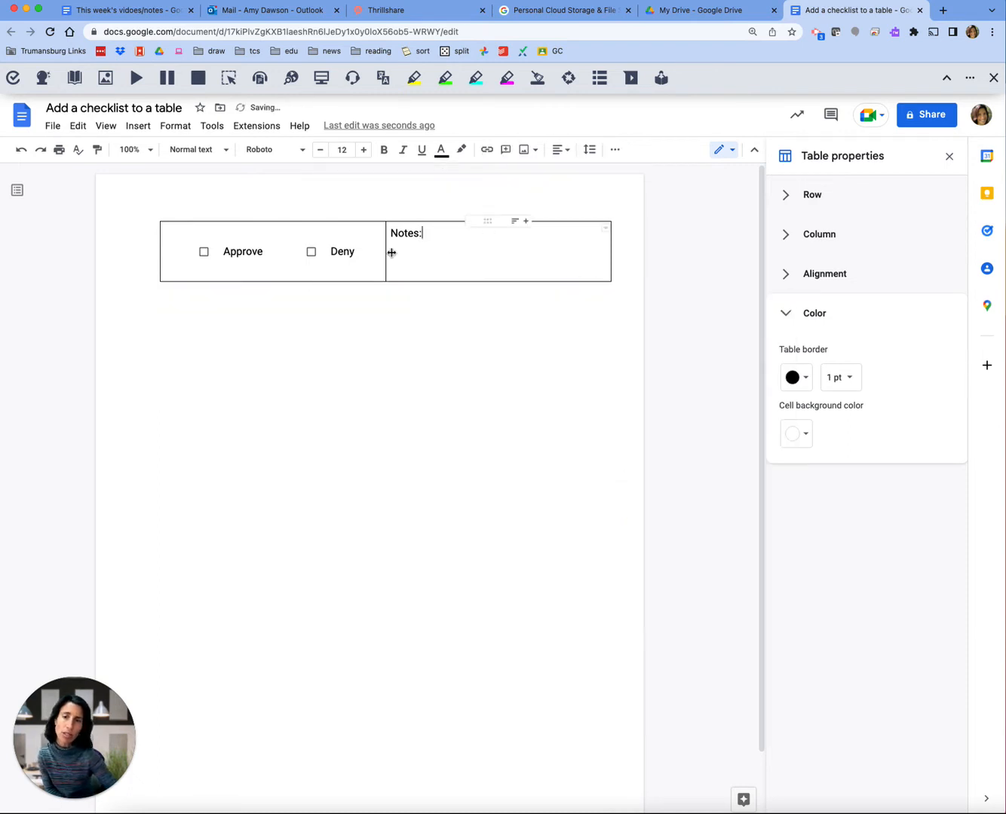
double_click(428, 258)
left_click_drag(507, 269, 232, 251)
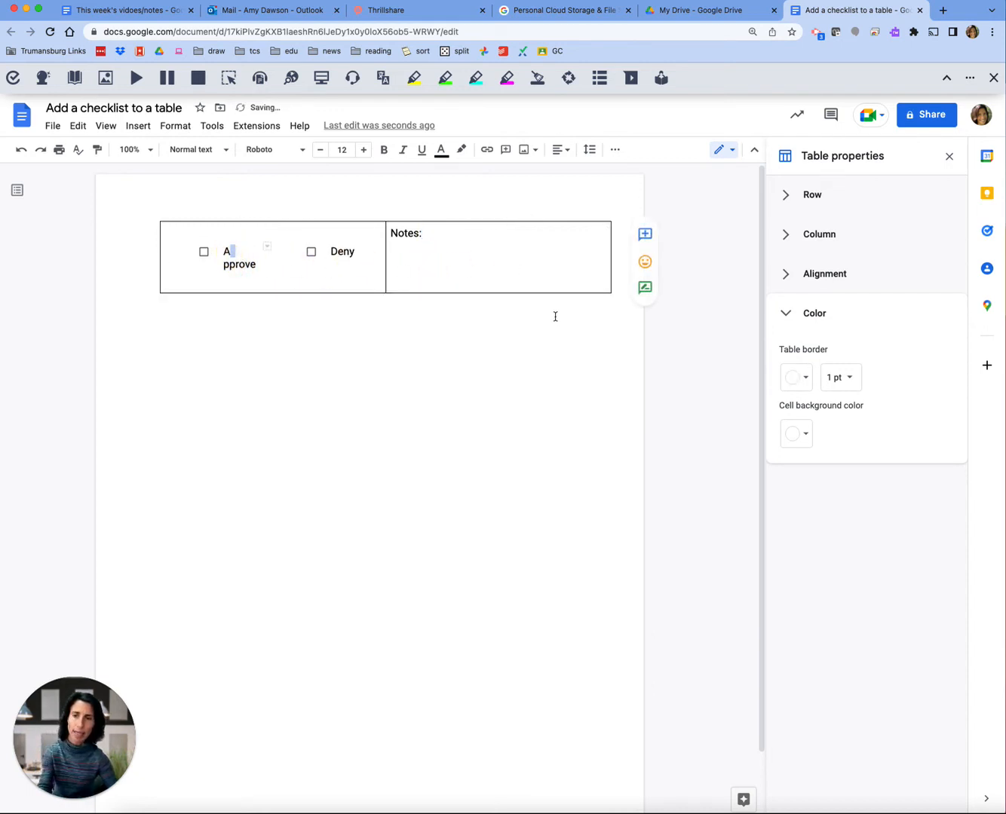
key("super+z")
Set the outer table's border width to 0 pt, and return it to 1 pt.
left_click(434, 261)
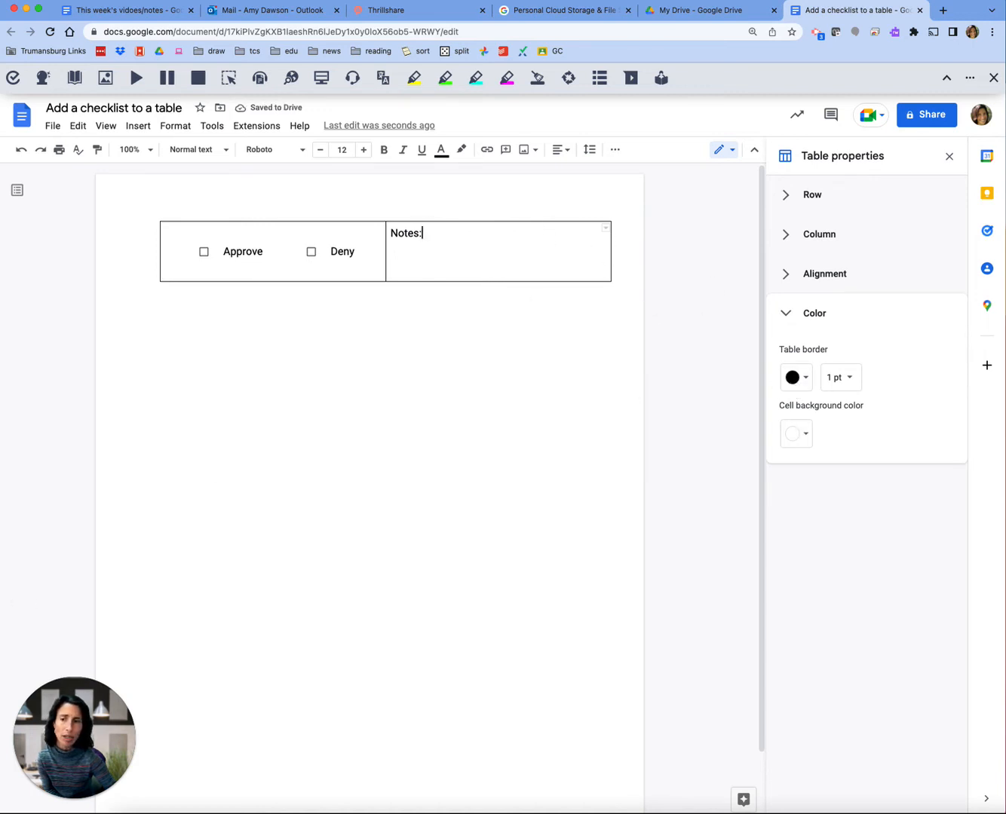
left_click(852, 378)
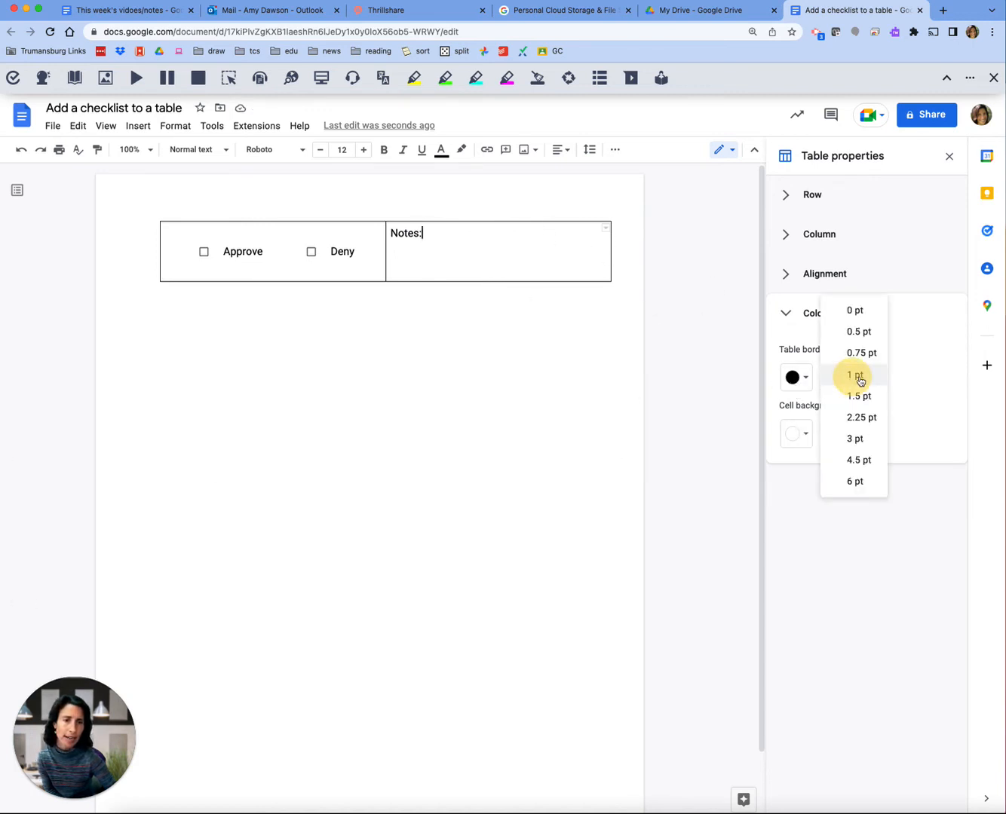
left_click(855, 313)
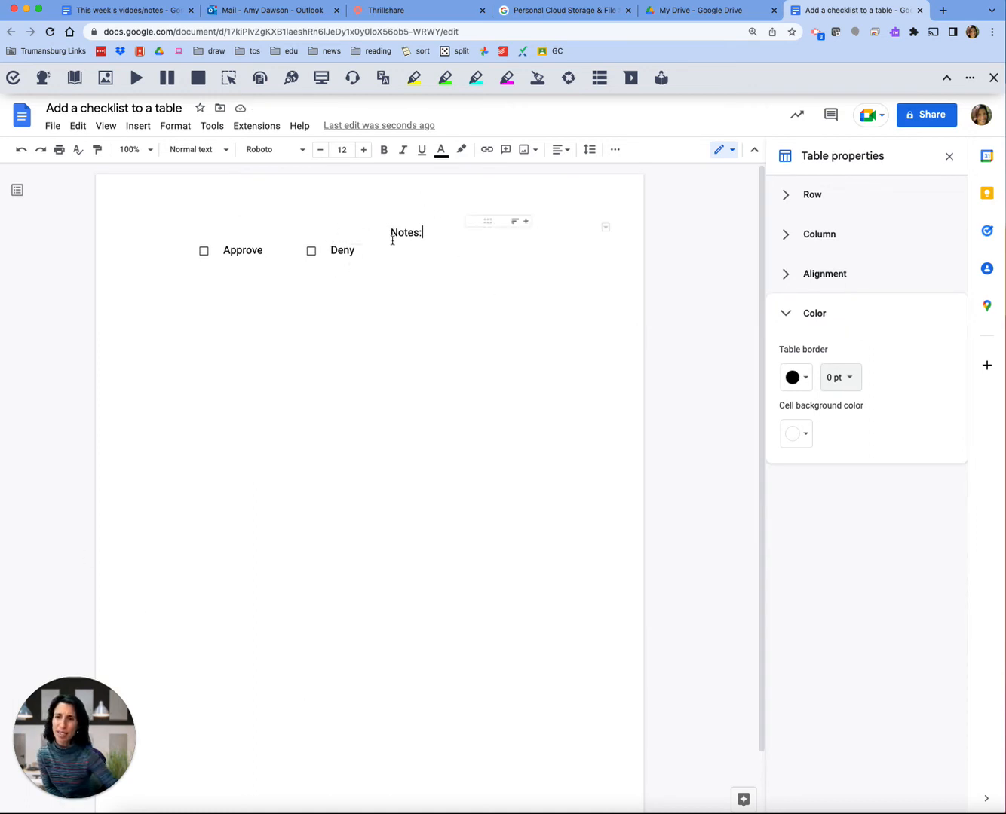
left_click(853, 383)
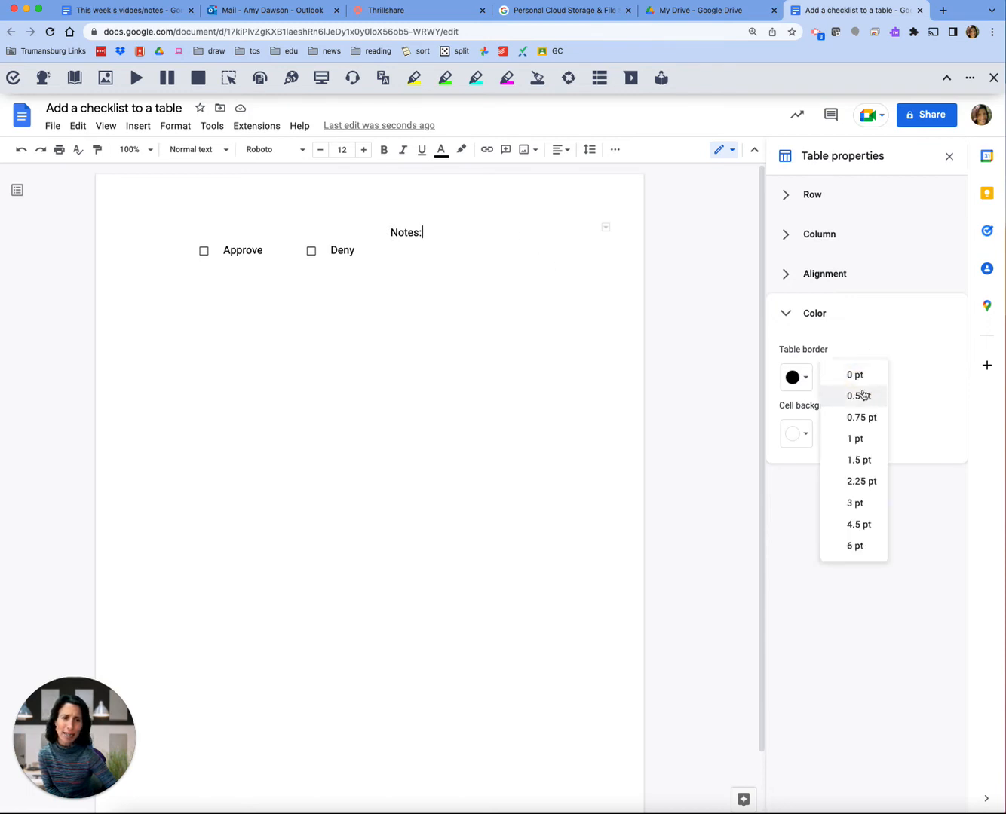
left_click(866, 437)
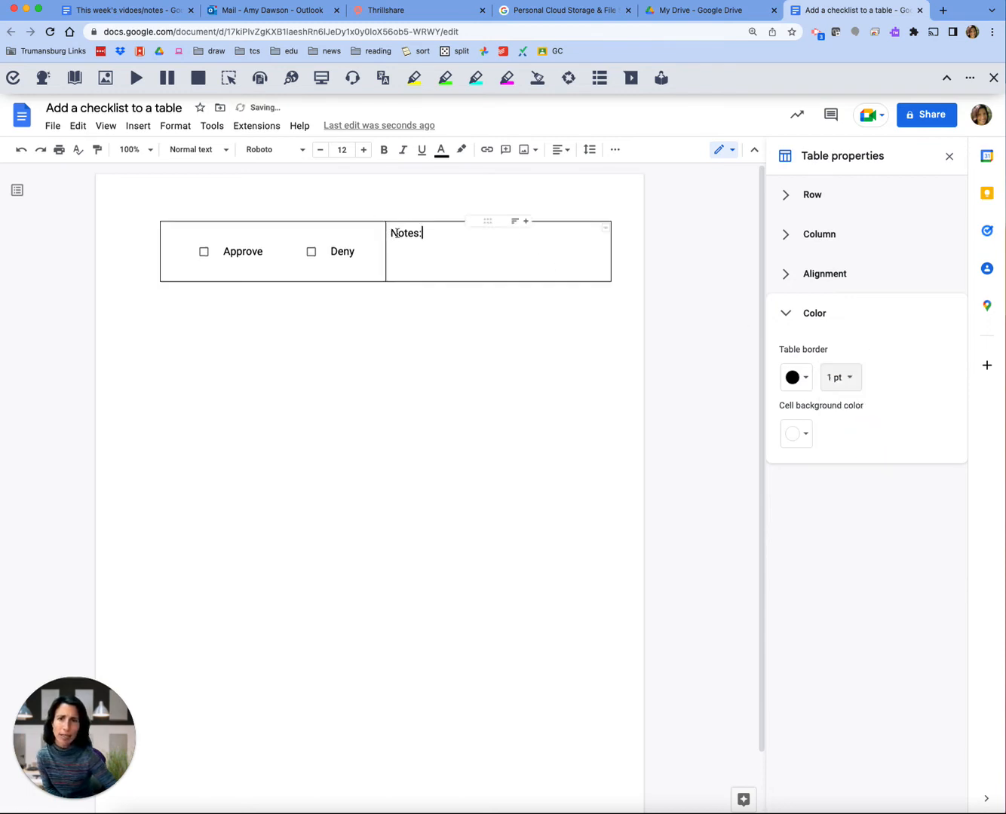
Add a blank line above the "Notes:" label to move it down one line in its cell.
left_click(389, 233)
key("Return")
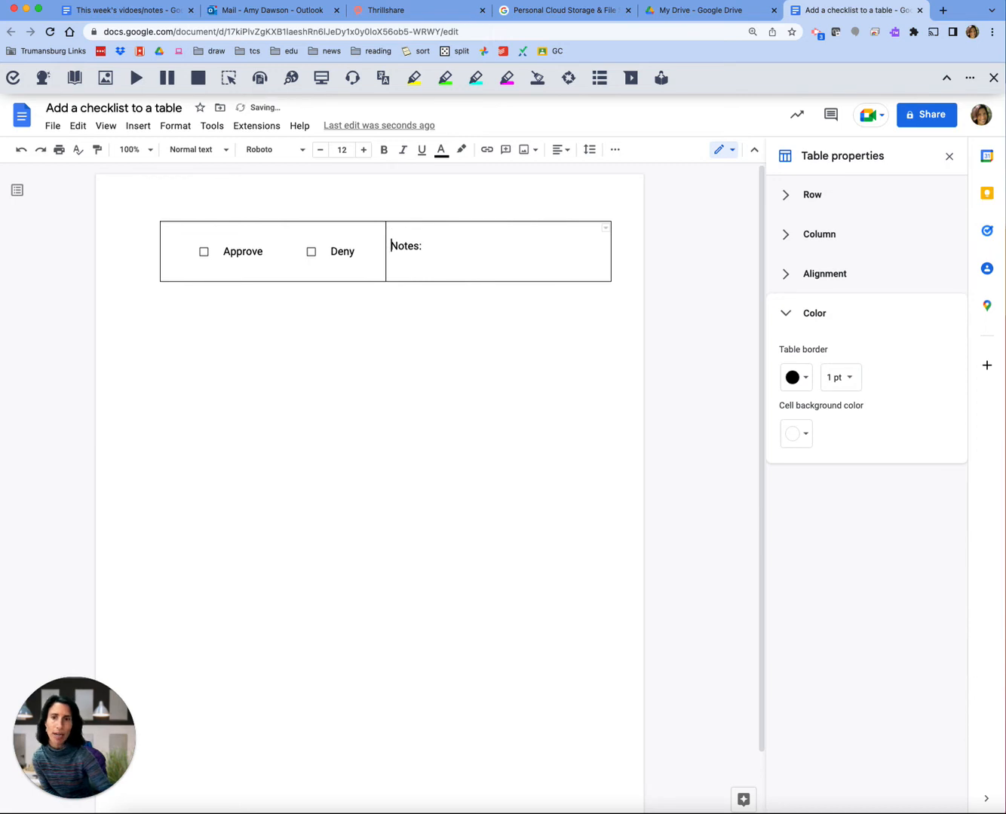
key("Return")
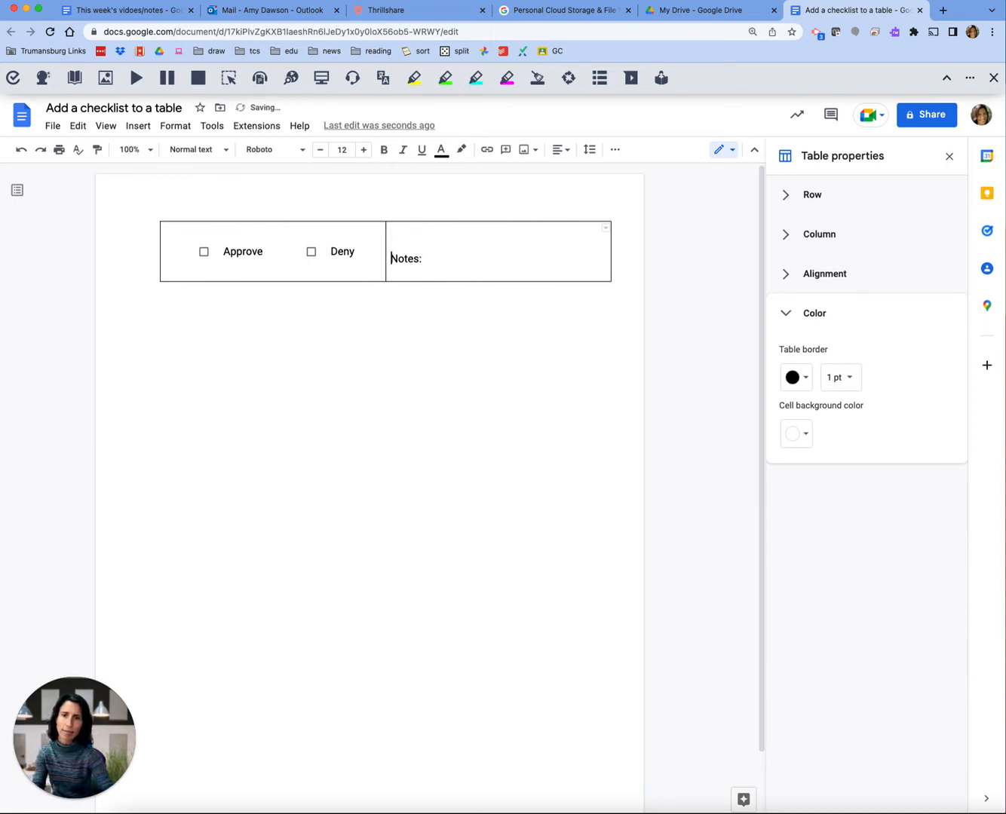
key("BackSpace")
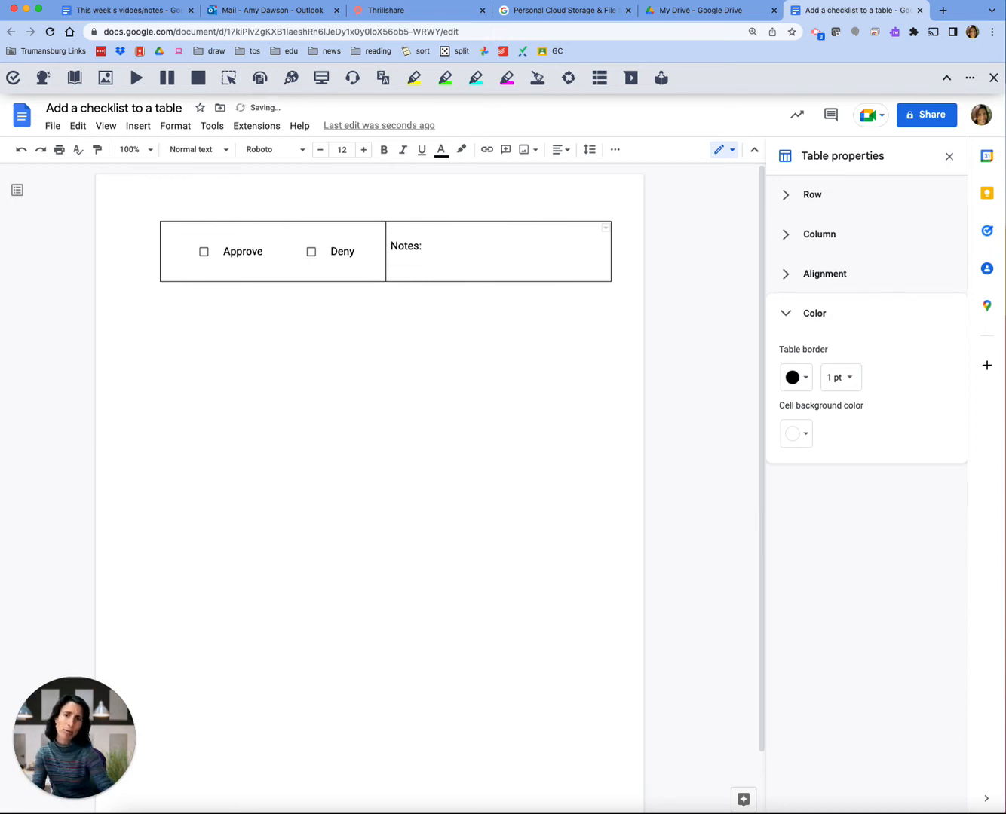
key("Return")
key("BackSpace")
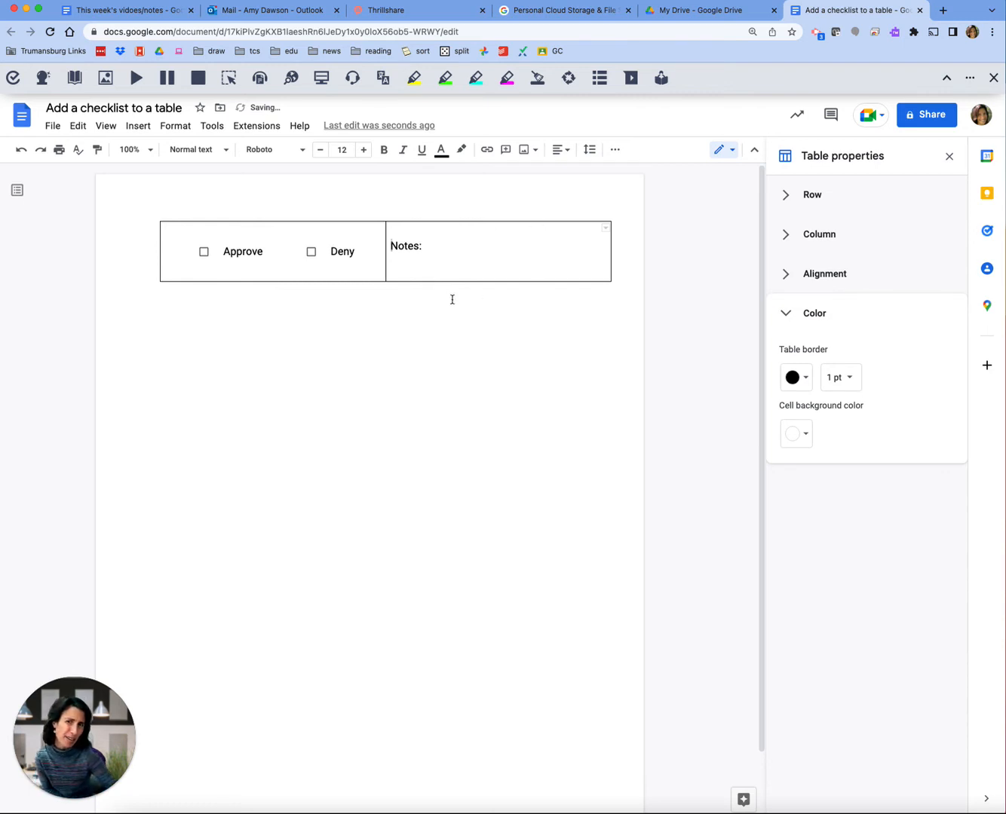
Set the outer table's border width to 0 pt and center the "Notes:" label in its cell.
left_click(851, 380)
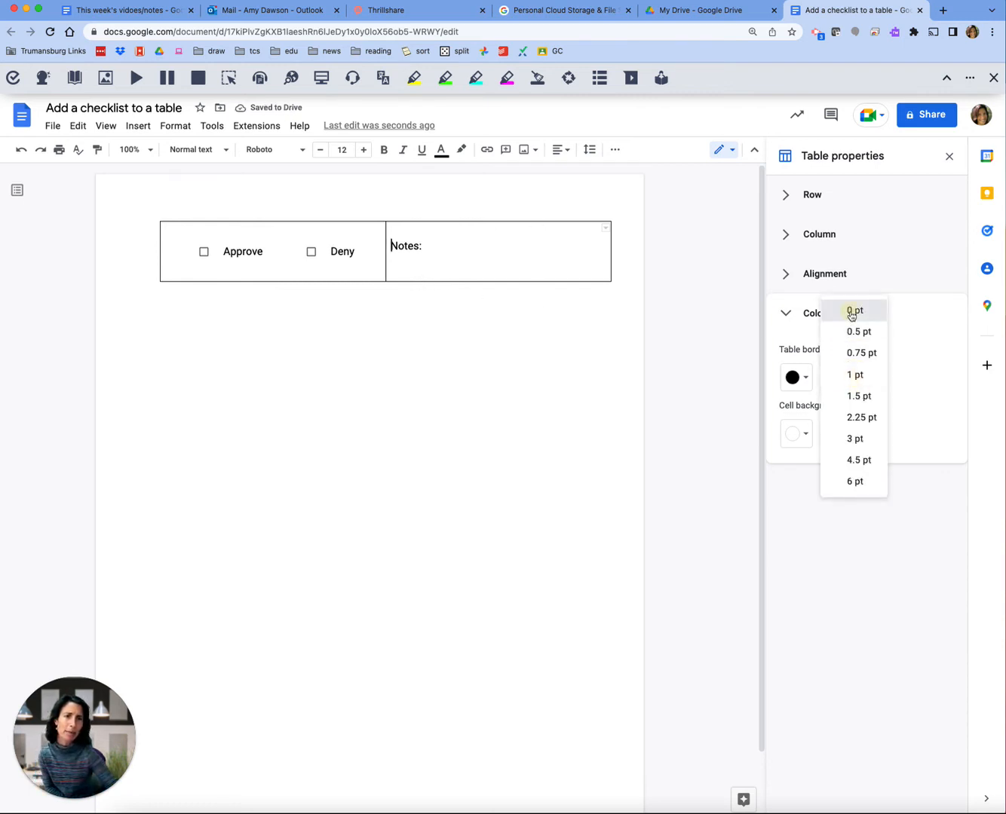
left_click(853, 309)
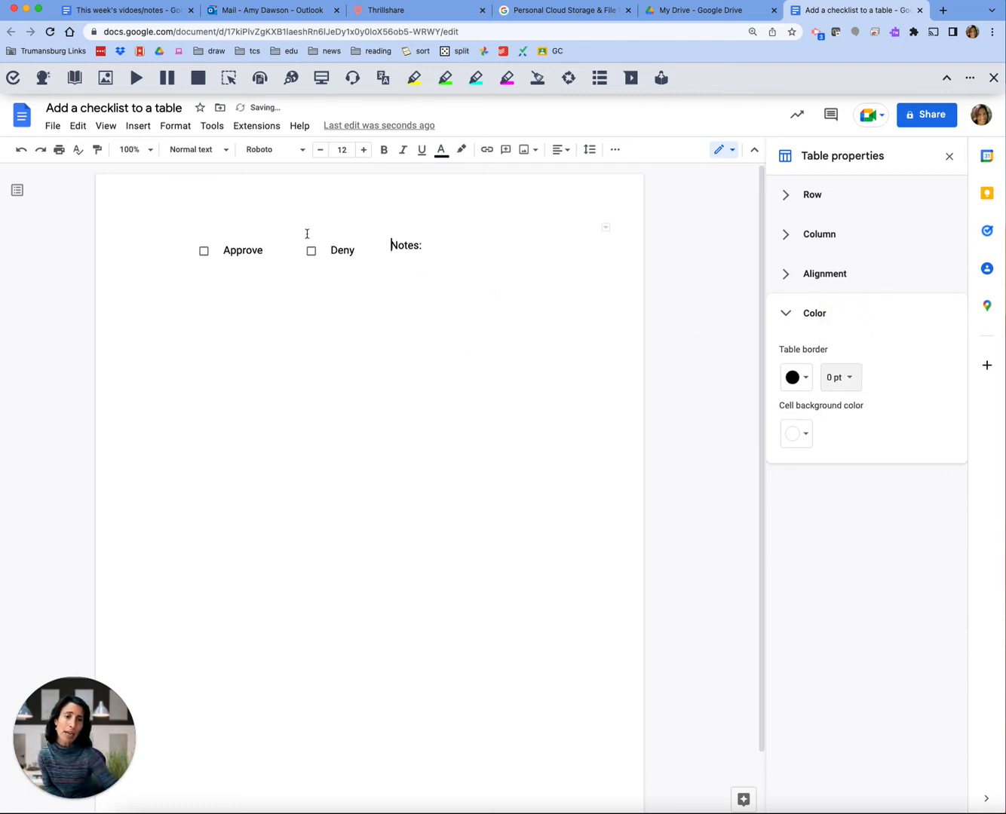
left_click_drag(375, 243, 423, 243)
left_click(415, 243)
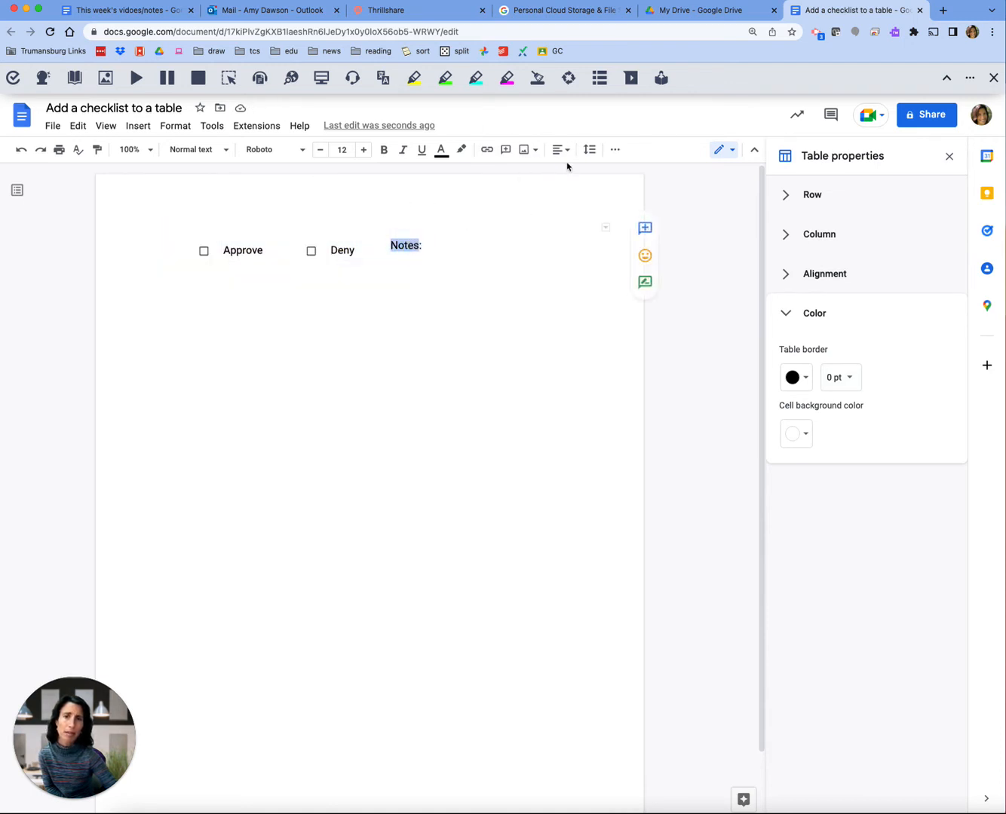
left_click(562, 149)
left_click(526, 175)
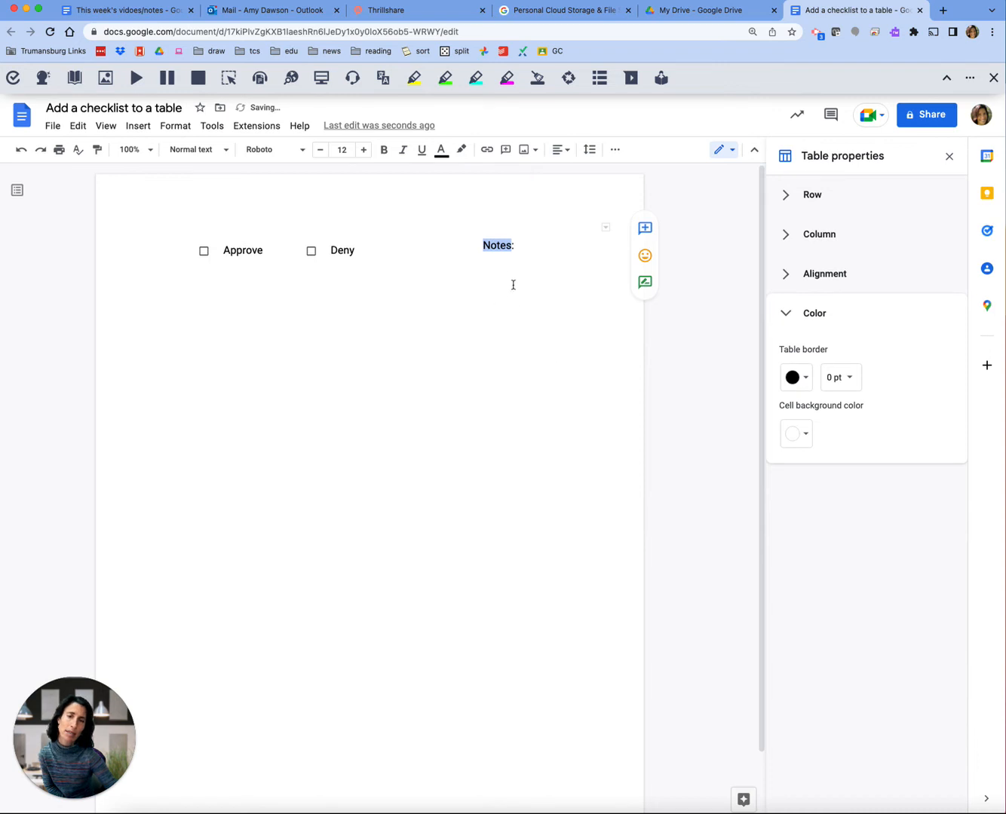
left_click(442, 261)
double_click(425, 247)
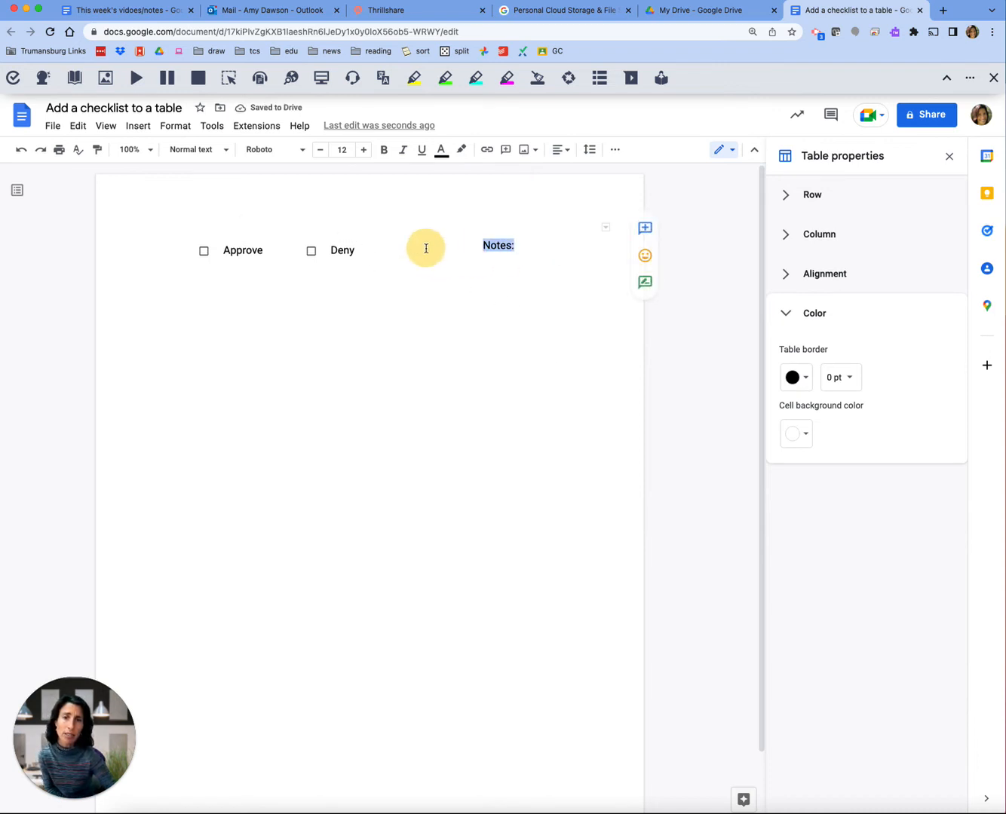
left_click(451, 271)
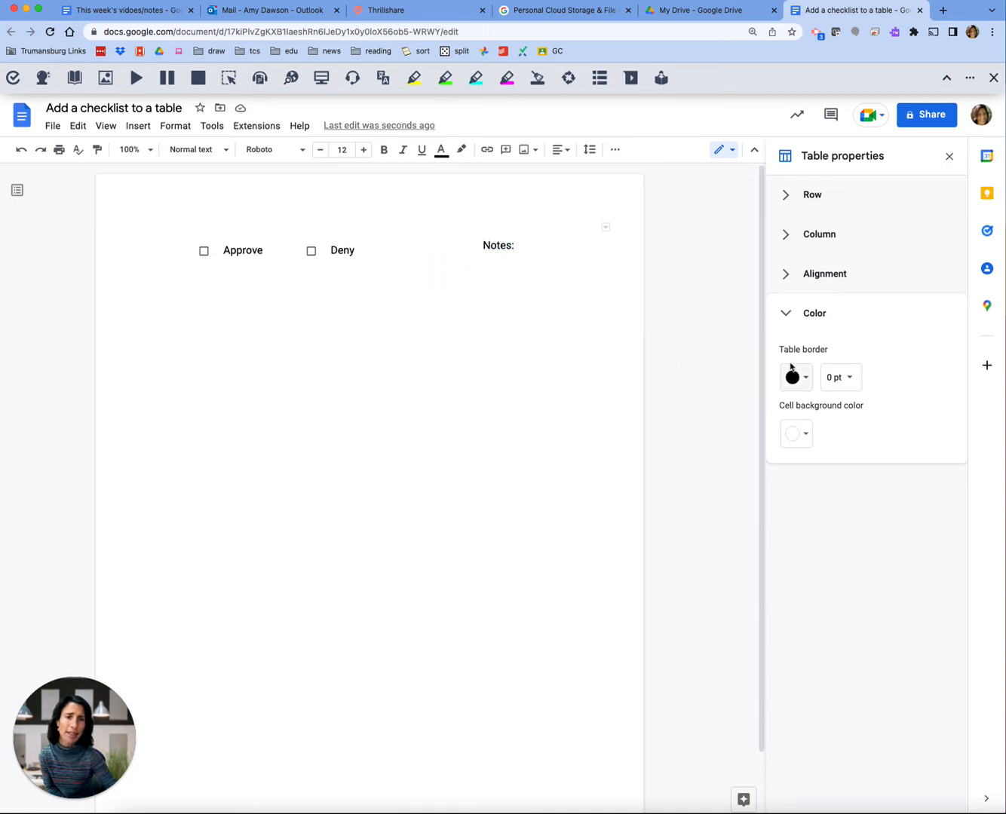
Select both cells of the outer table and set their border width to 1 pt.
left_click_drag(509, 258, 240, 249)
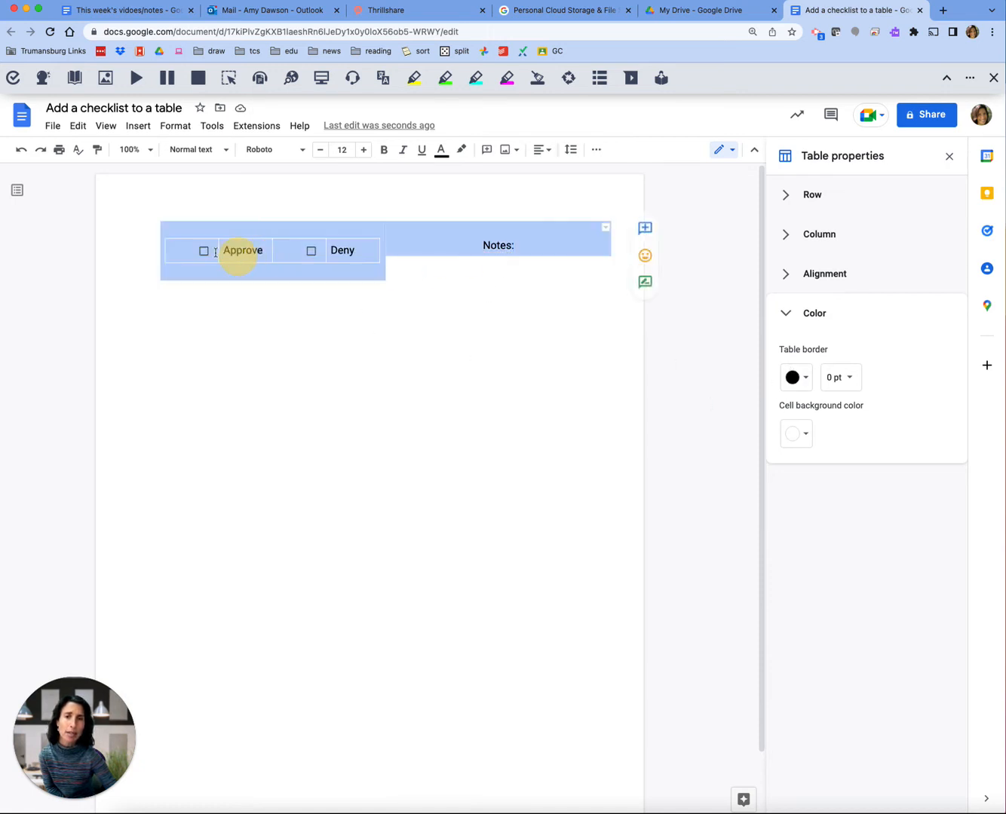
left_click(853, 379)
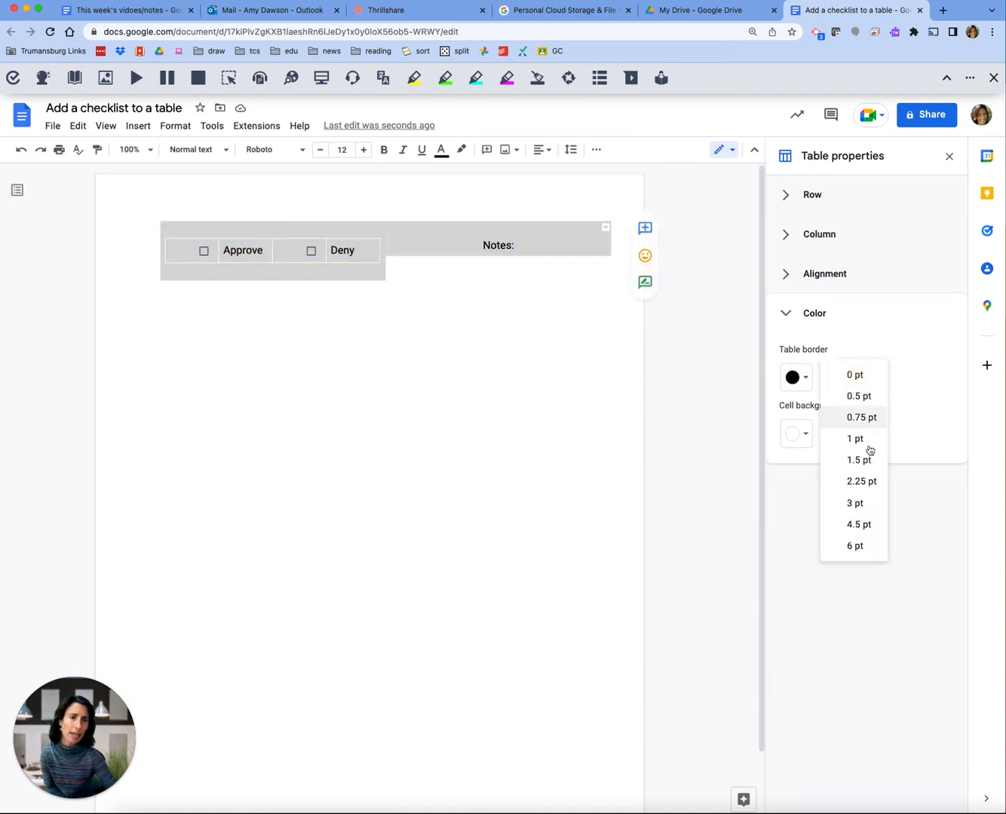
left_click(858, 441)
left_click(496, 361)
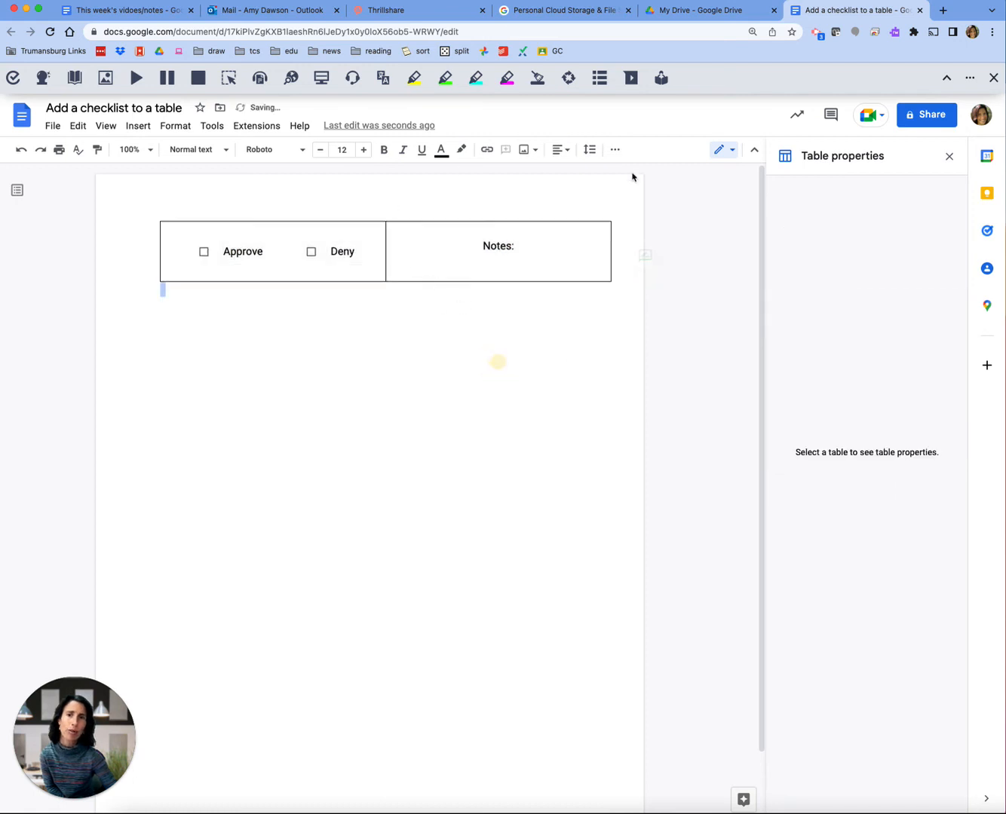
Select all borders of the Notes cell.
left_click(607, 233)
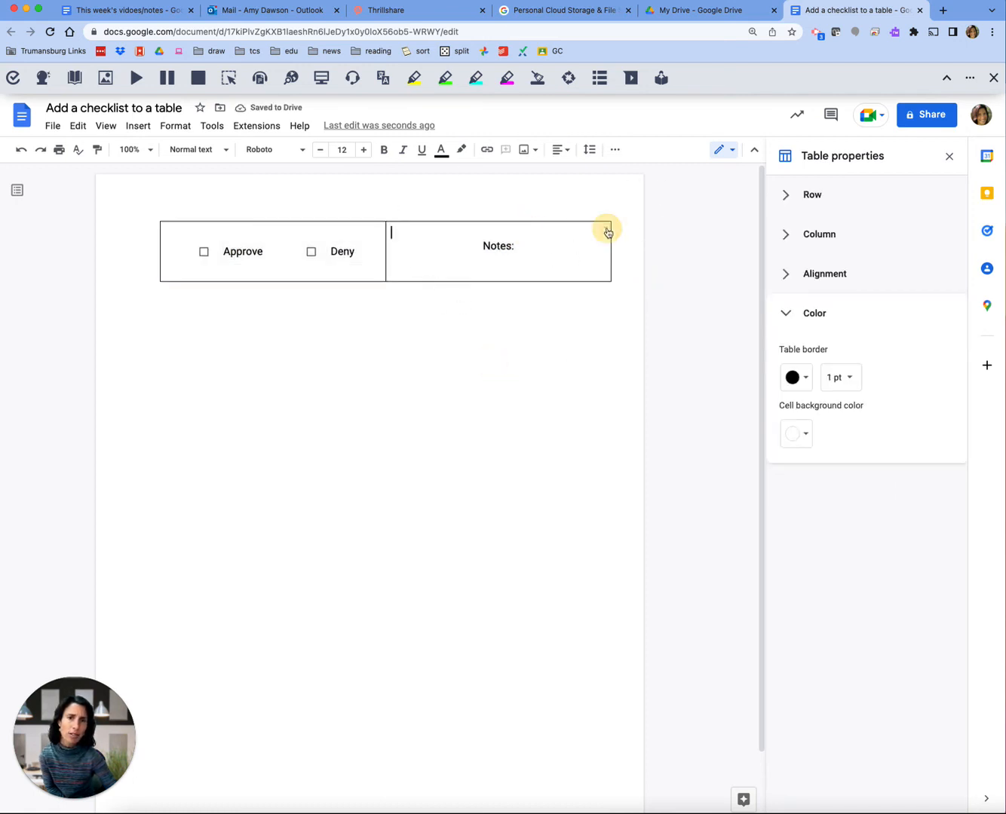
left_click(607, 229)
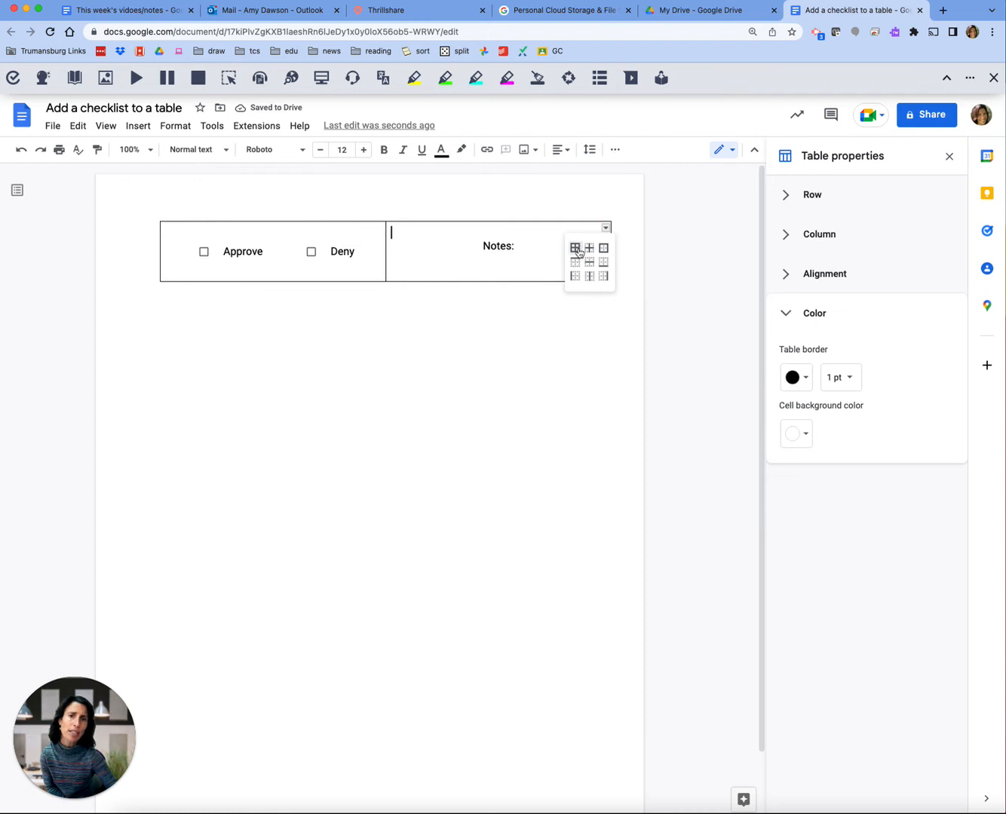
left_click(576, 250)
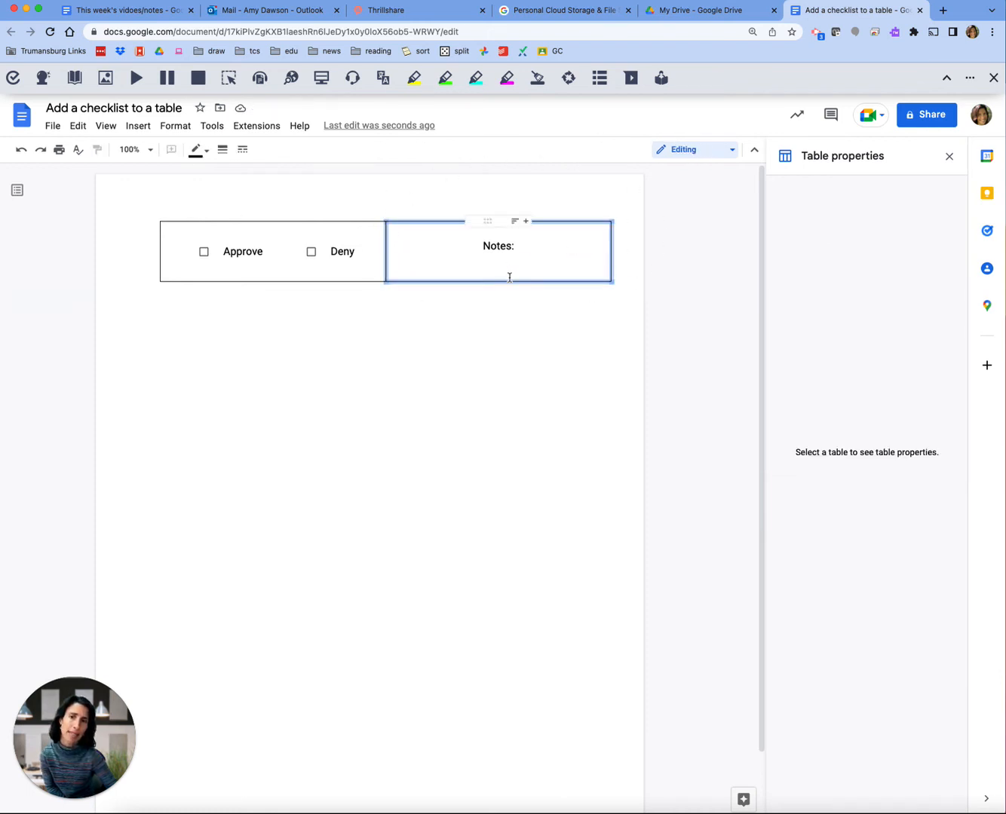
Select all borders of the outer cell containing Approve and Deny and color them white.
left_click(321, 225)
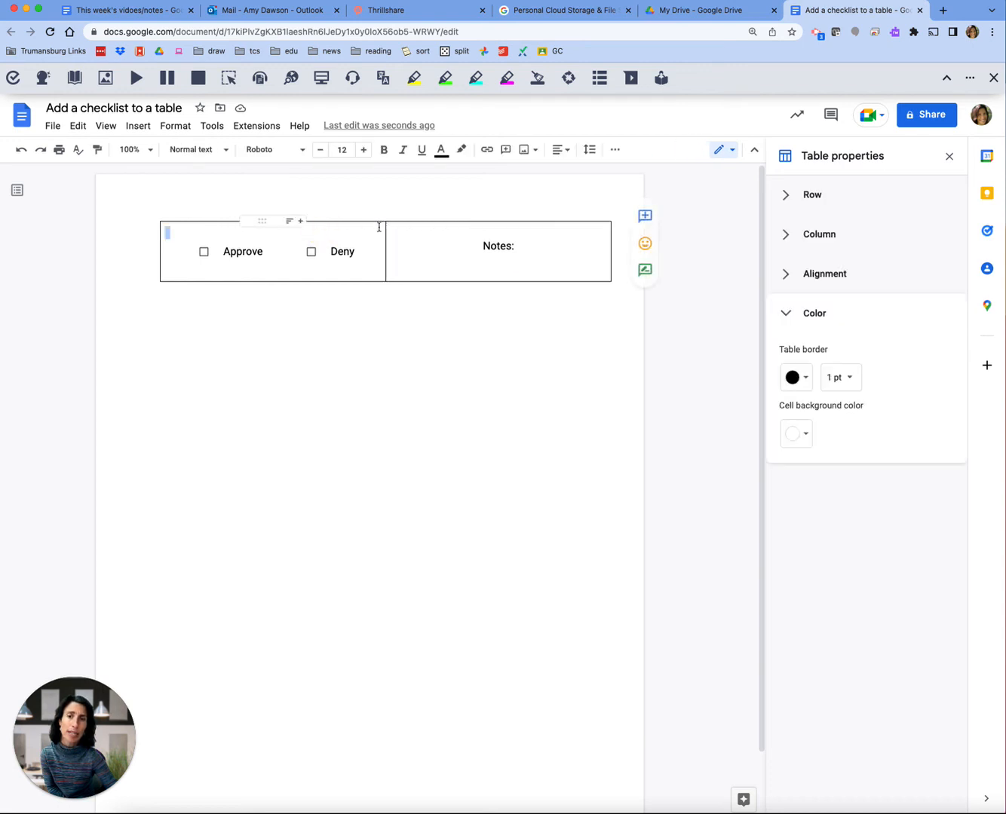
left_click(383, 227)
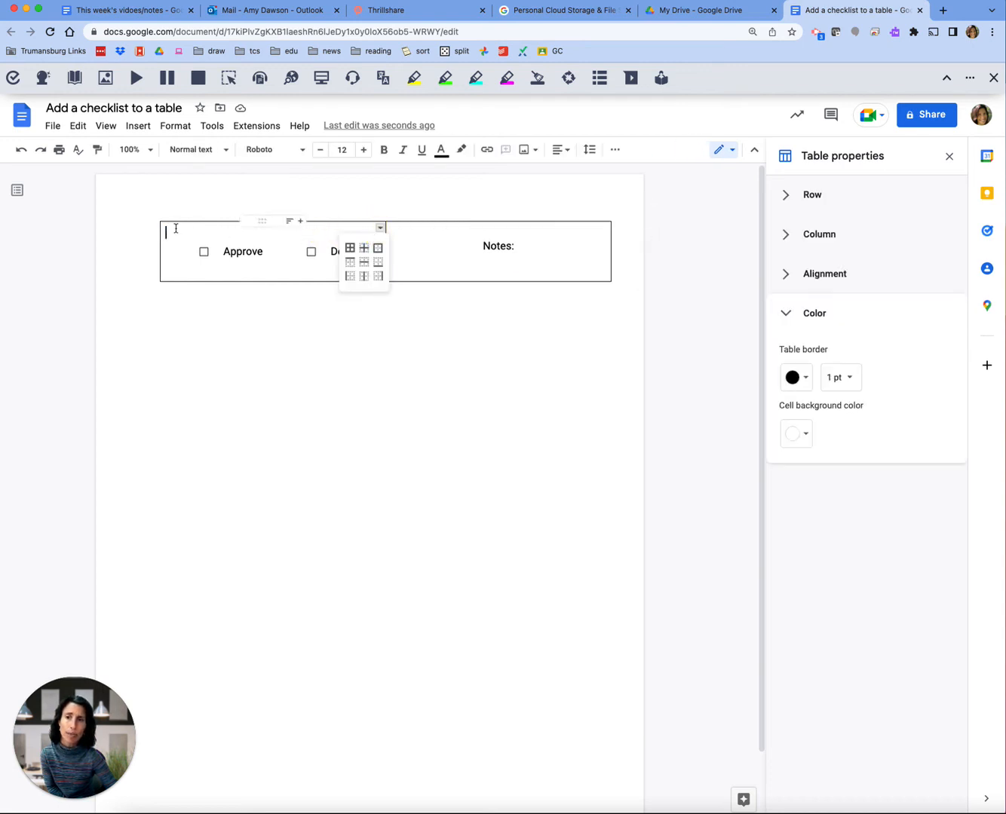
left_click_drag(174, 230, 332, 268)
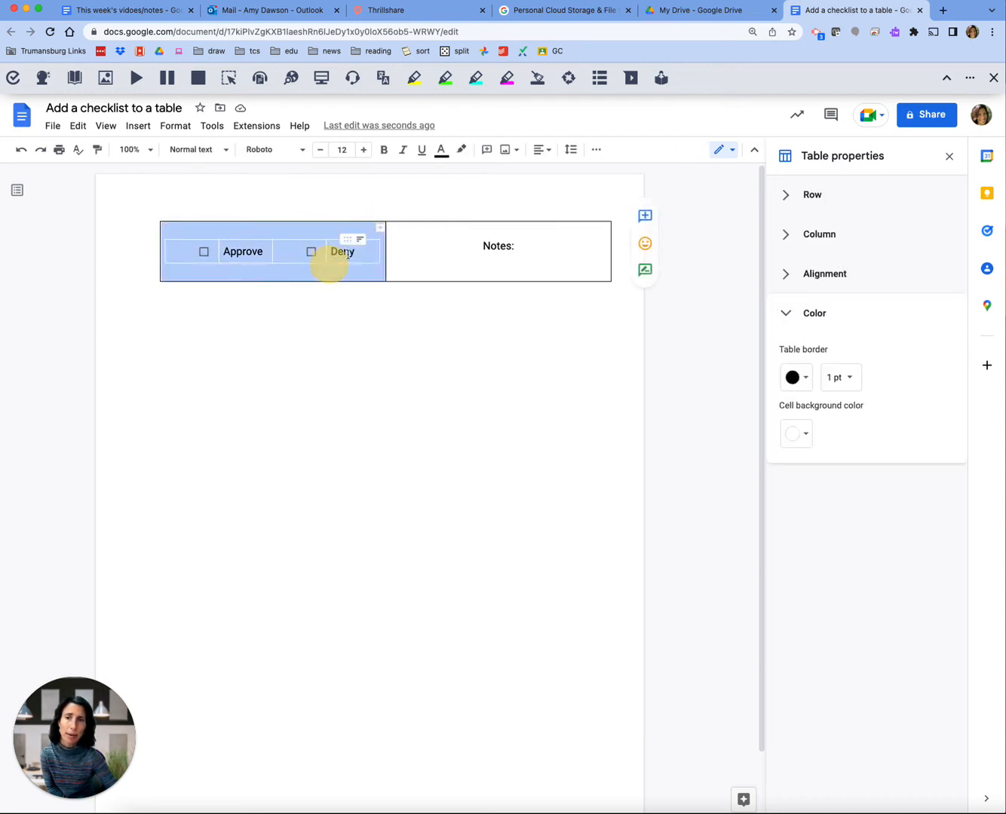
left_click(381, 230)
left_click(349, 248)
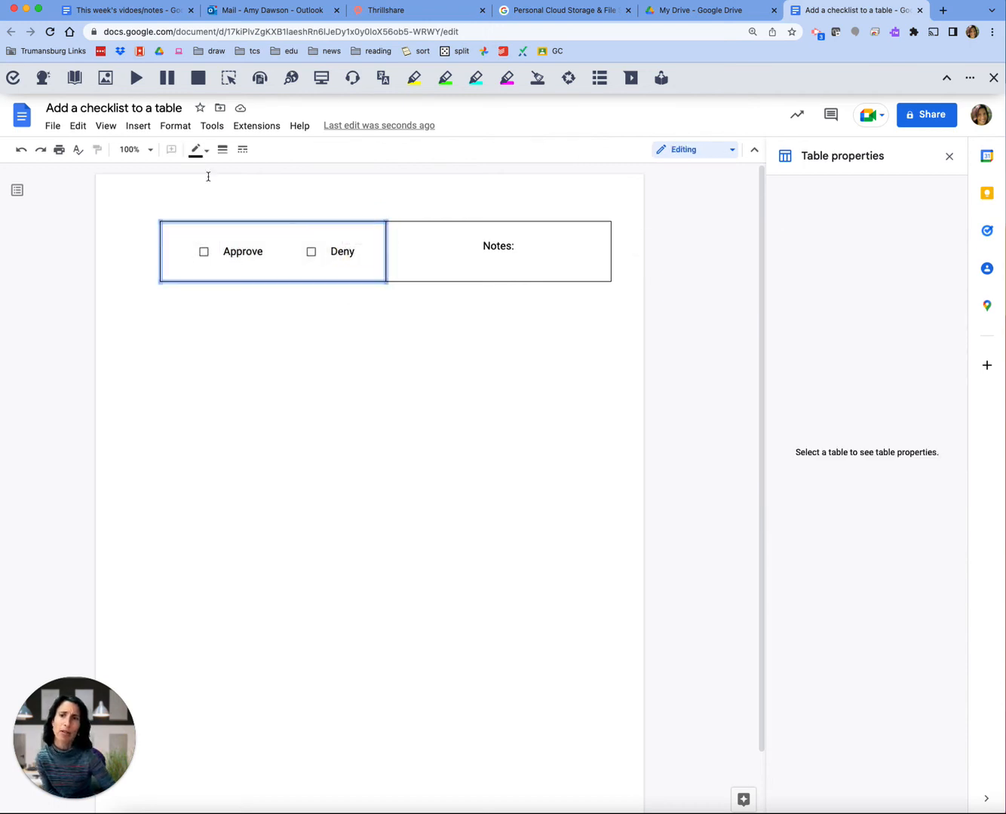
left_click(207, 153)
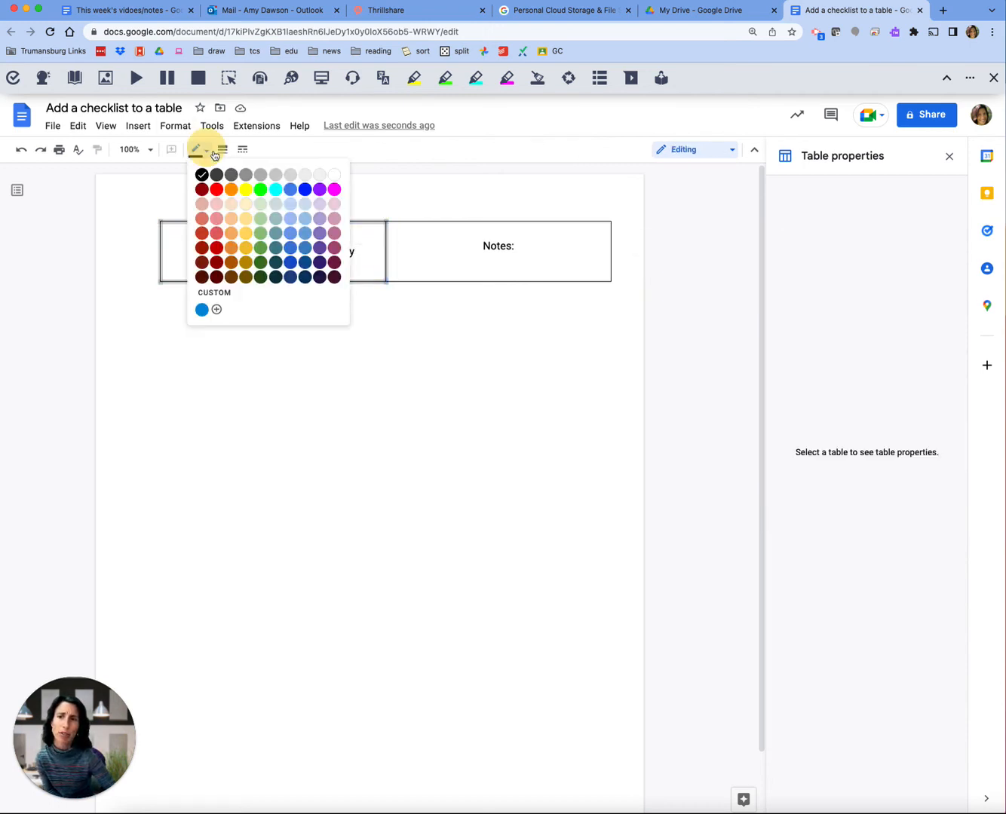
left_click(336, 179)
left_click(339, 411)
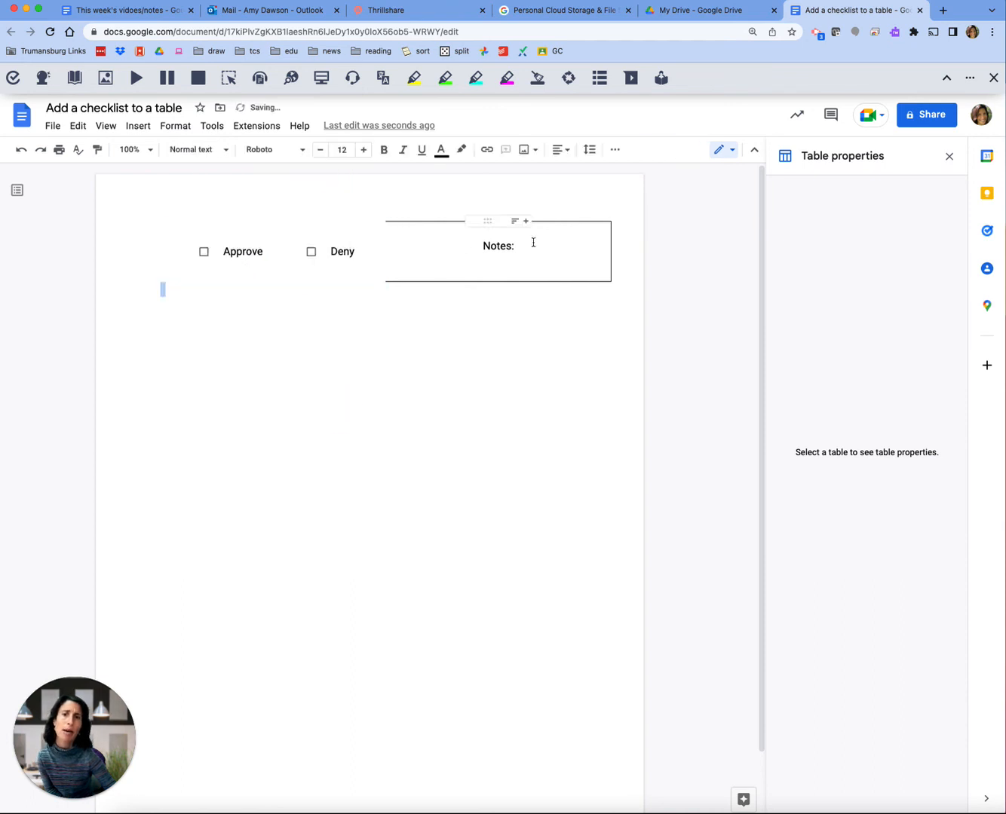
Select the outer borders of the Notes cell and color them black.
left_click(576, 243)
left_click(605, 229)
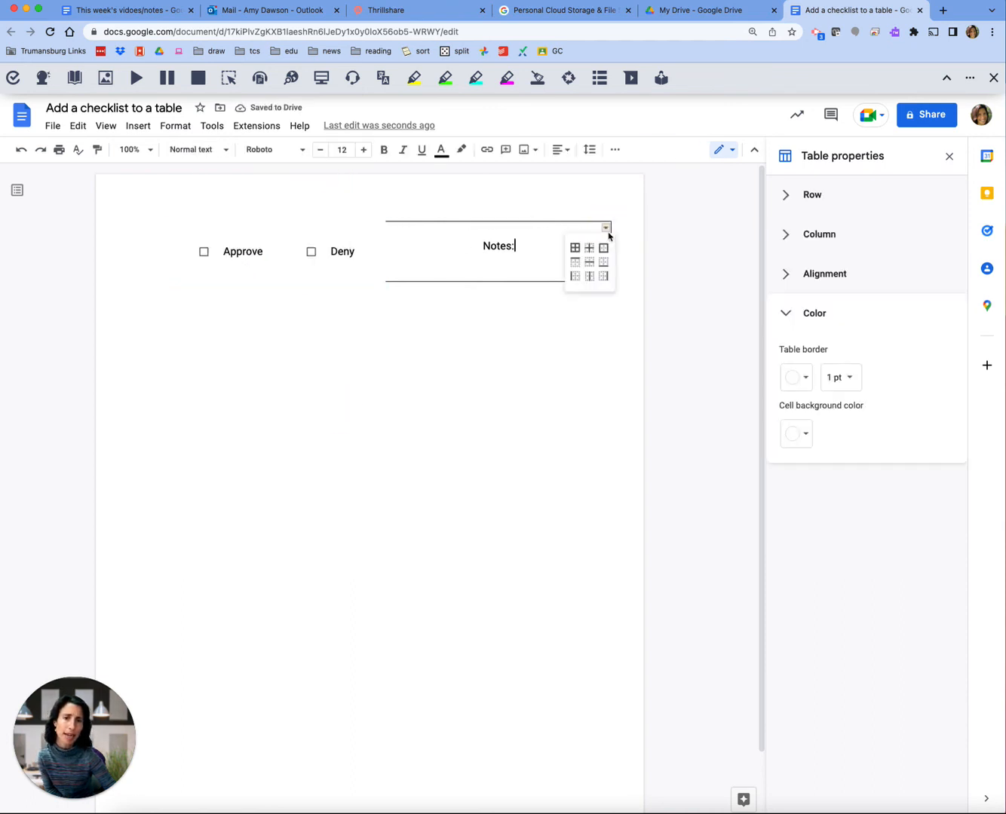
left_click(604, 252)
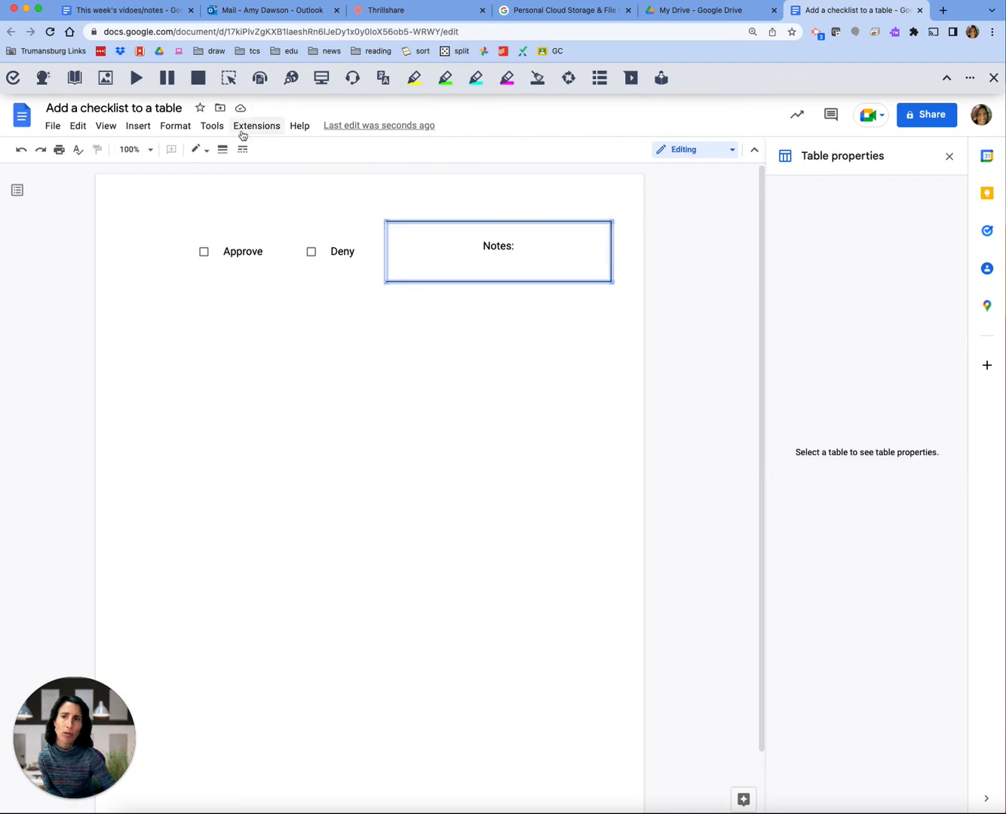
left_click(222, 149)
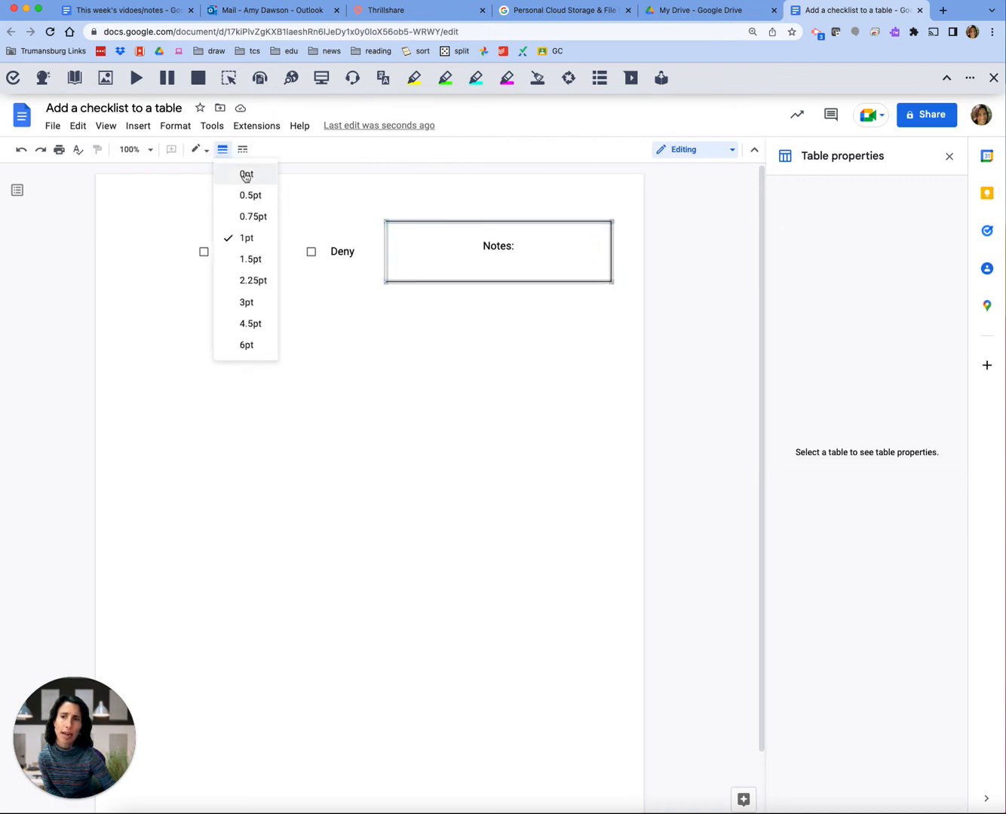
left_click(205, 151)
left_click(202, 175)
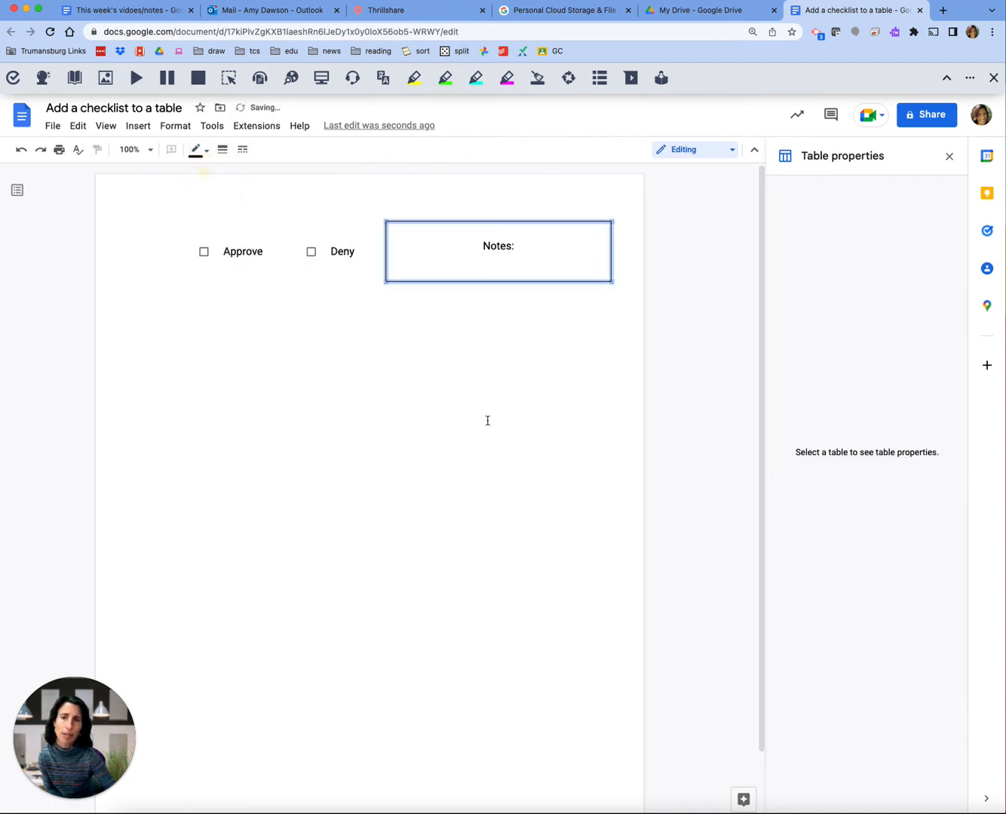
Left-align the "Notes:" label and remove the blank line above it.
left_click(467, 245)
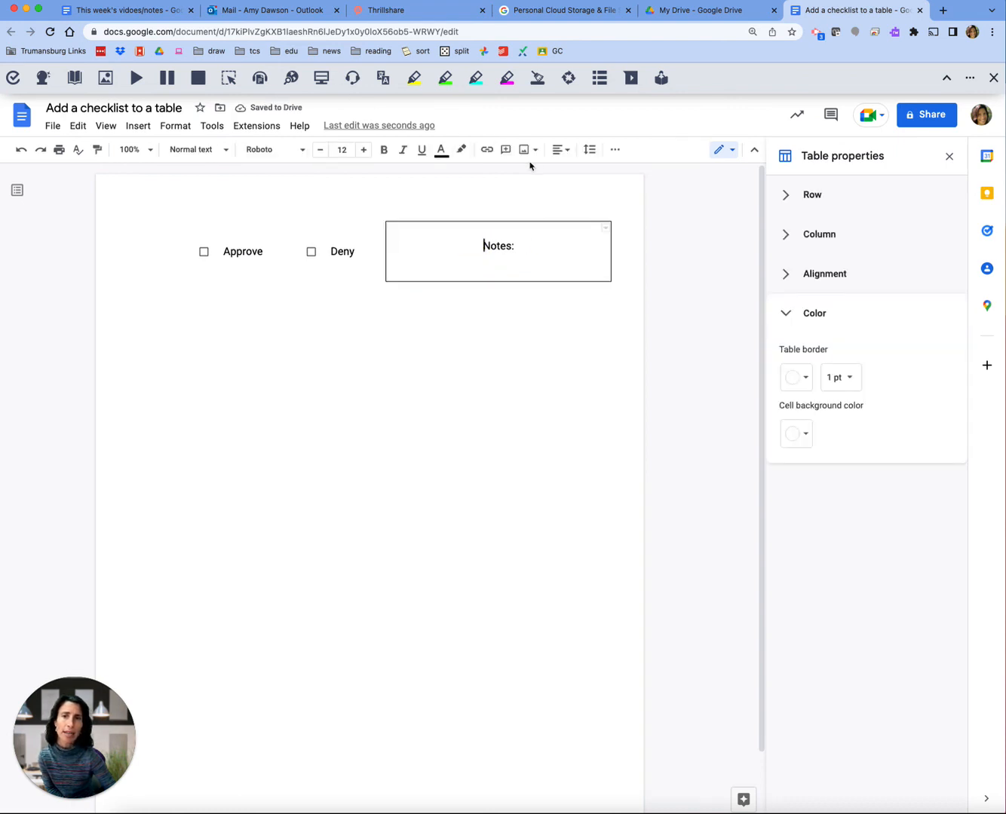
left_click(564, 150)
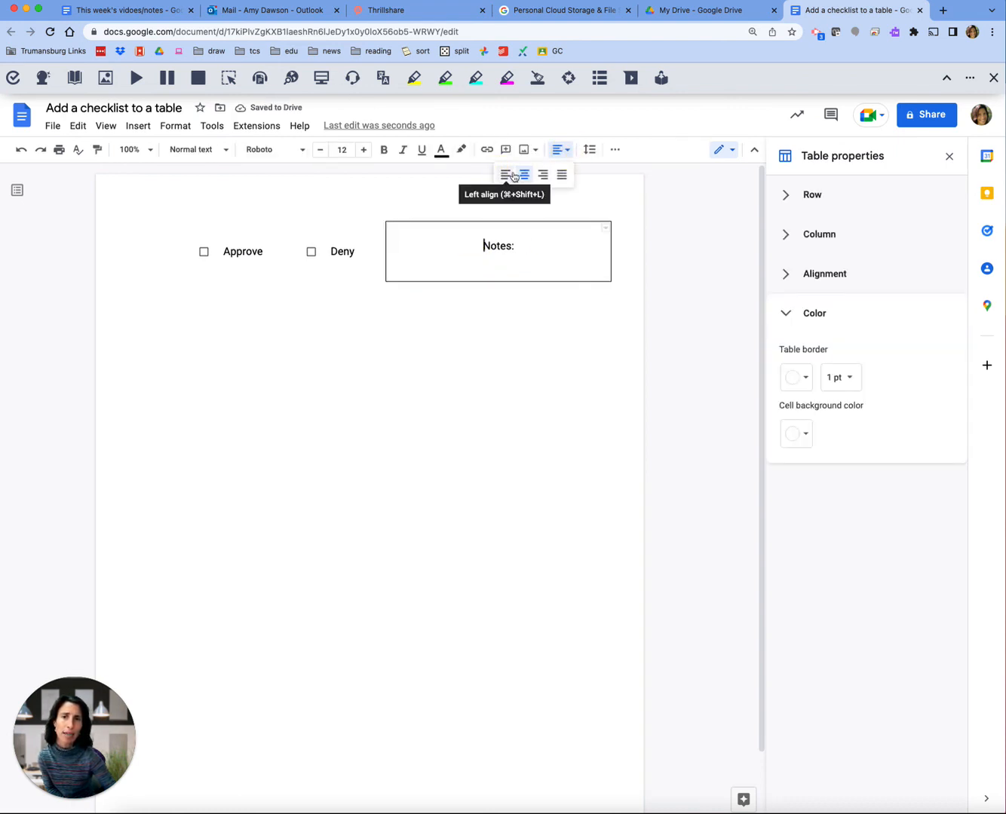
left_click(512, 177)
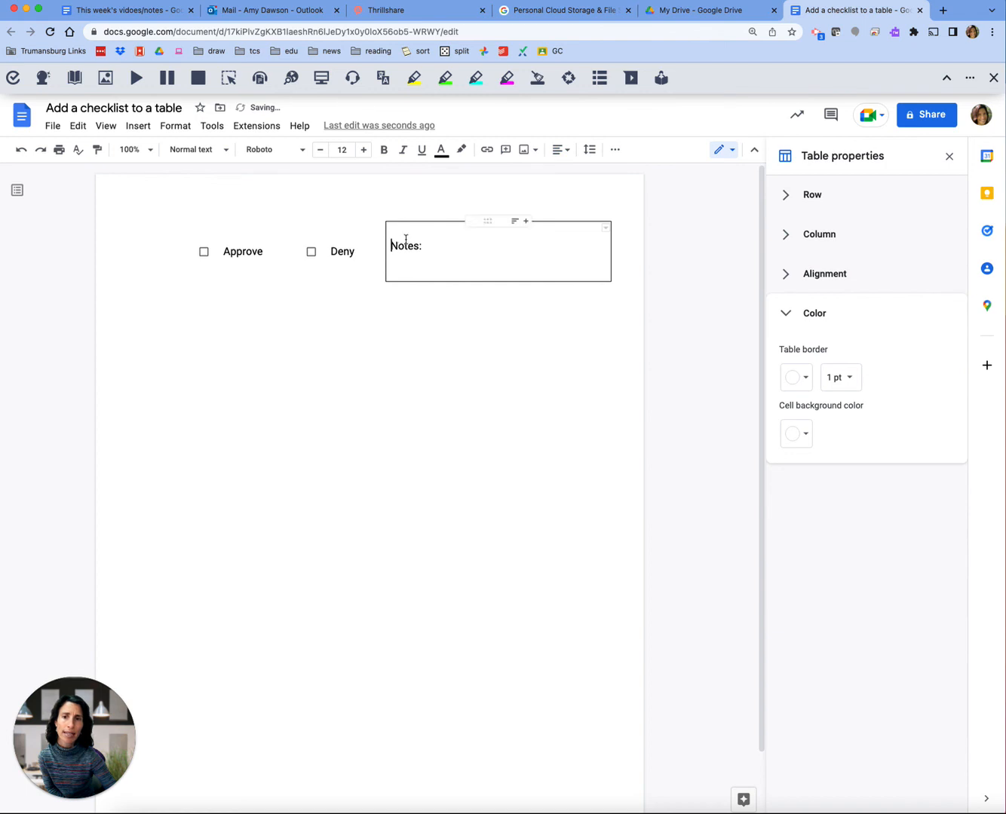
key("BackSpace")
left_click(165, 407)
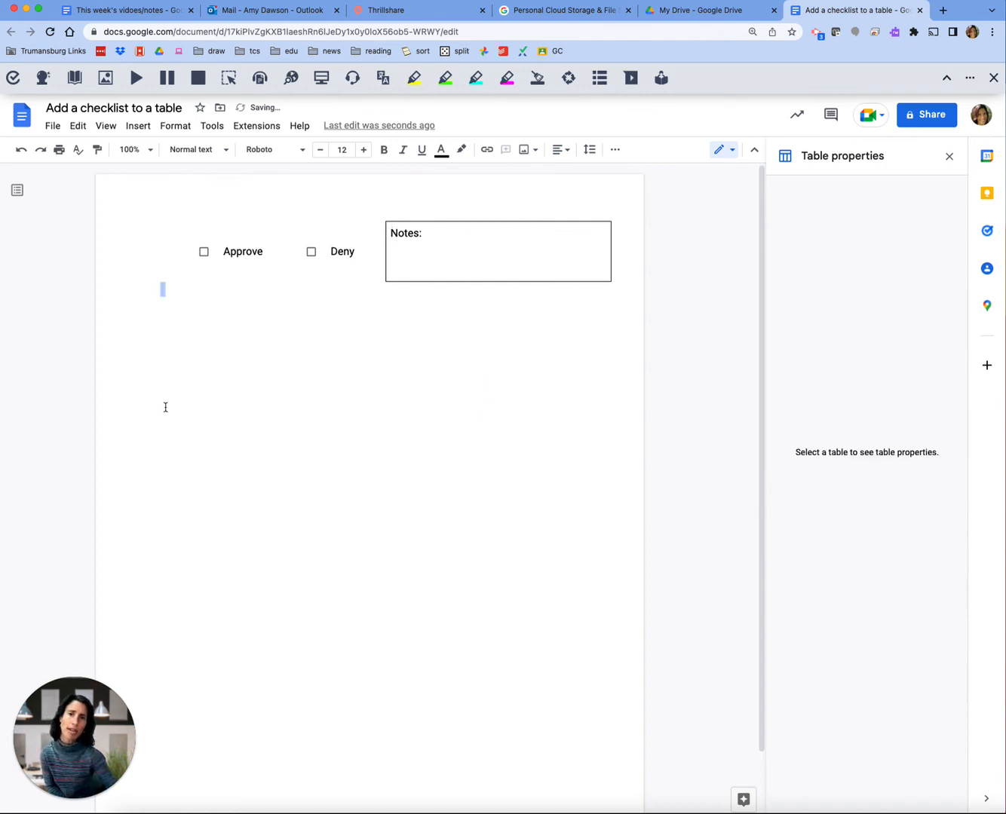
Test the checkboxes by ticking Approve, and ticking and clearing Deny.
left_click(285, 195)
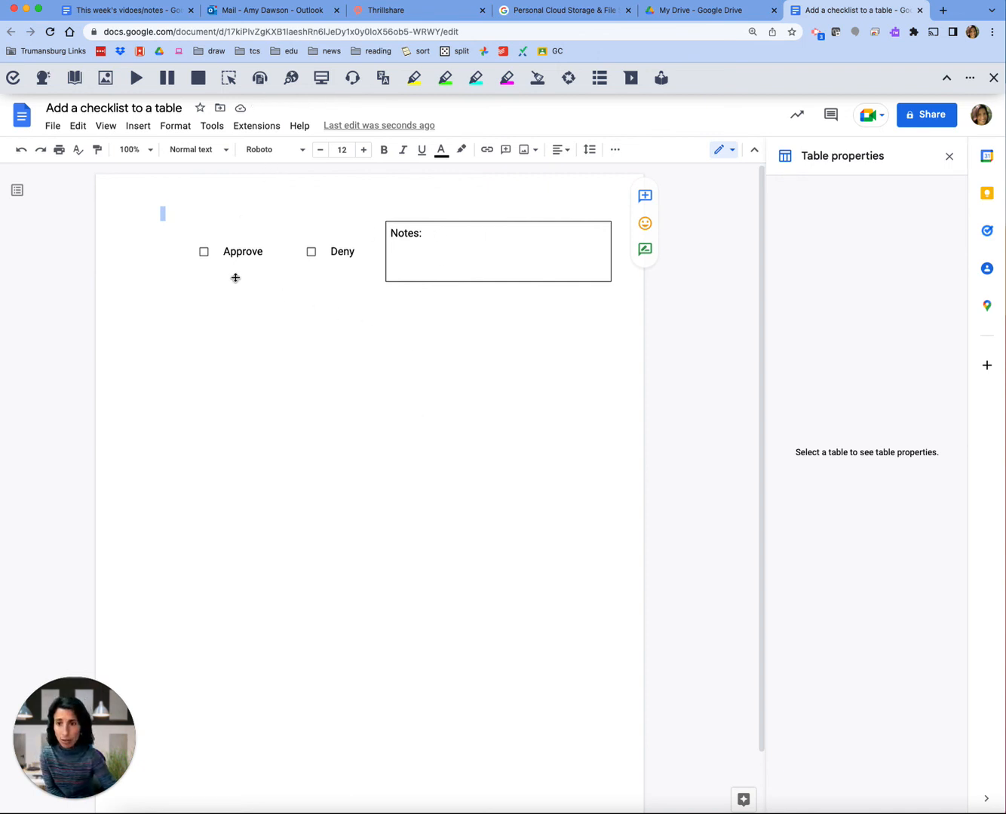
left_click(203, 252)
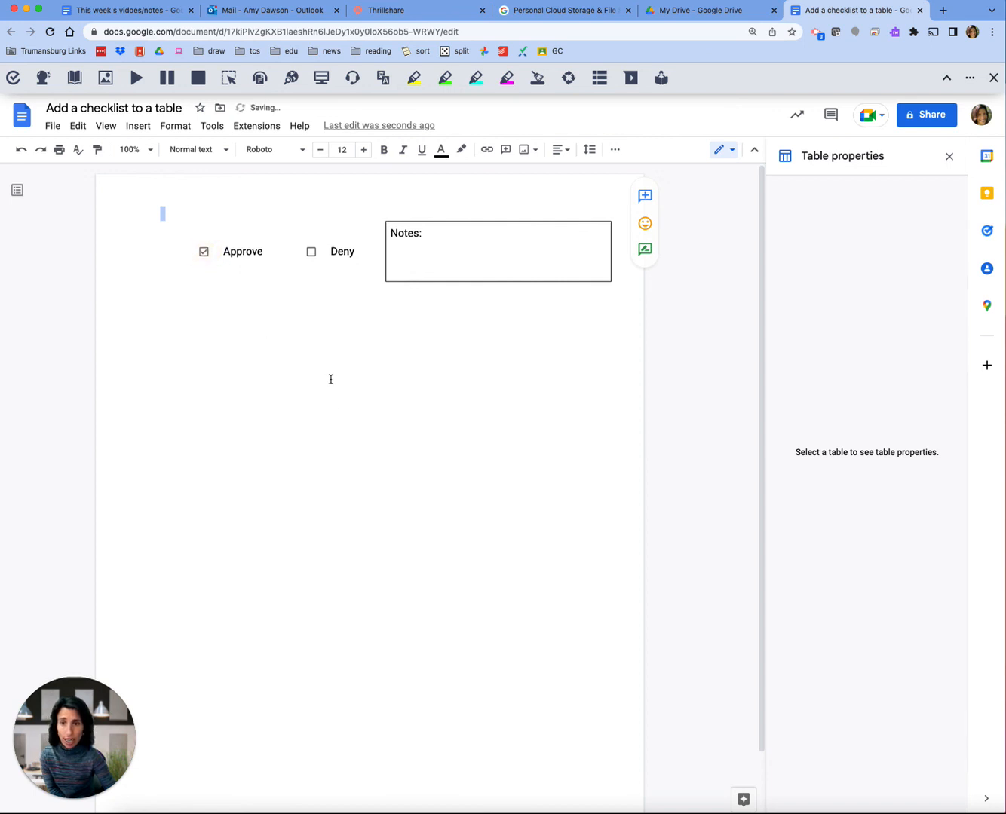
left_click(310, 251)
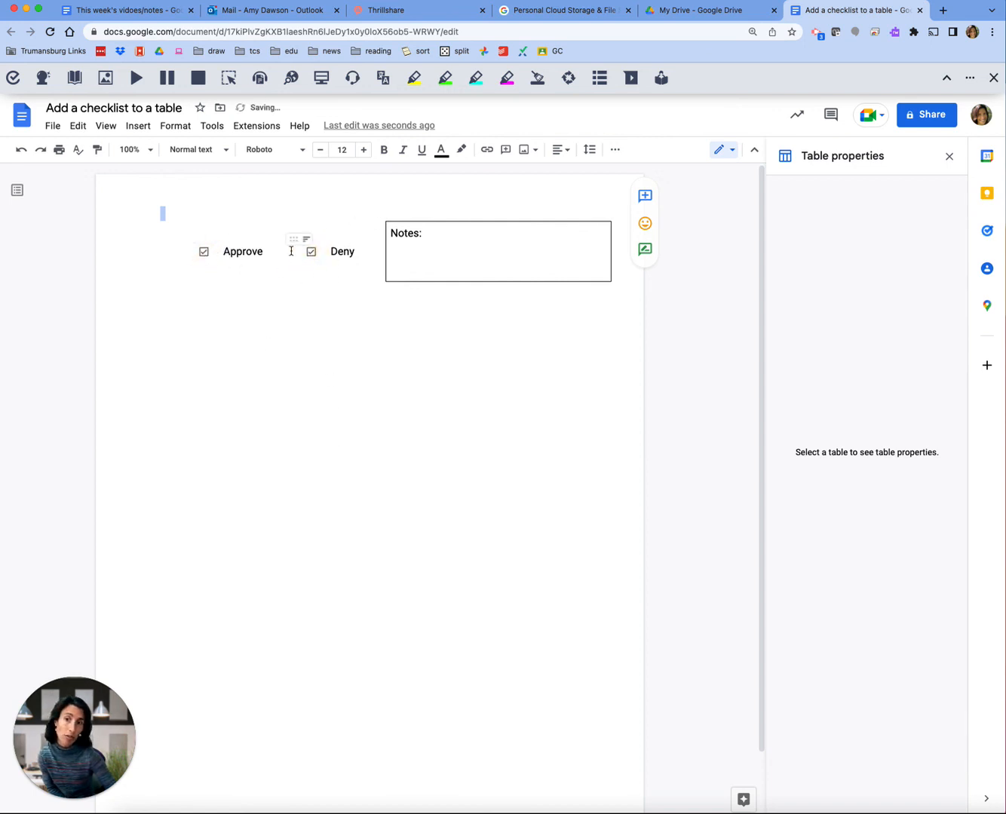
left_click(310, 251)
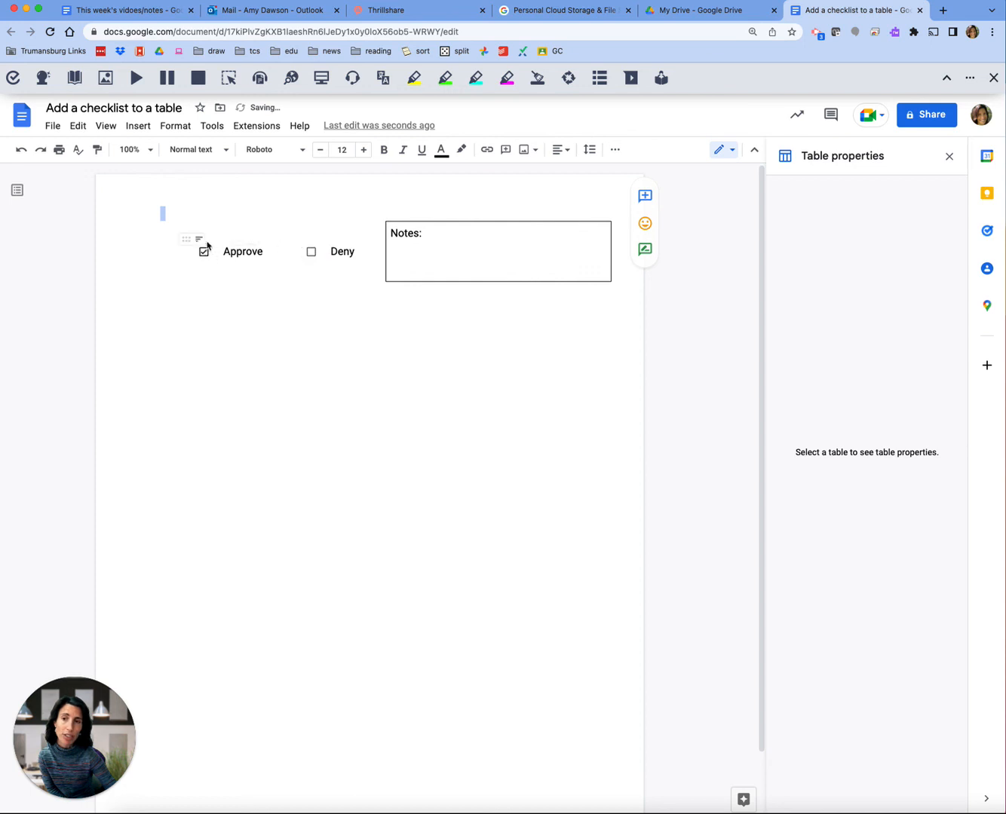
Add the note "This looks great! Love it." on a new line below the "Notes:" label.
left_click(439, 248)
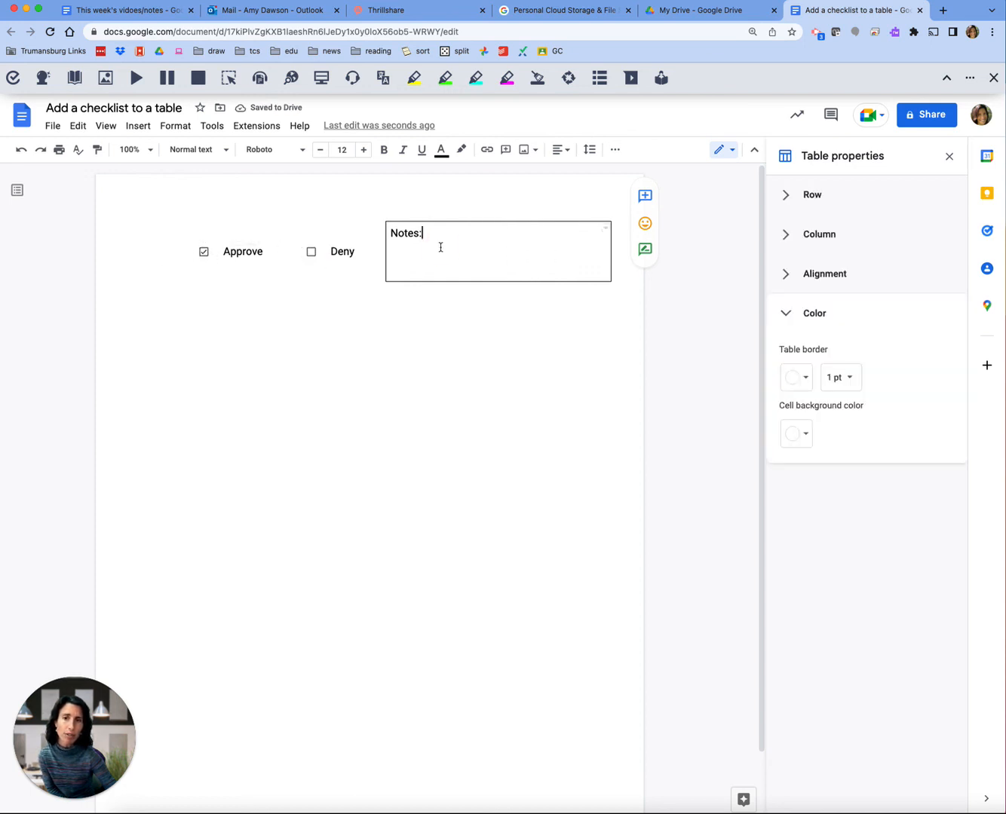
key("Return")
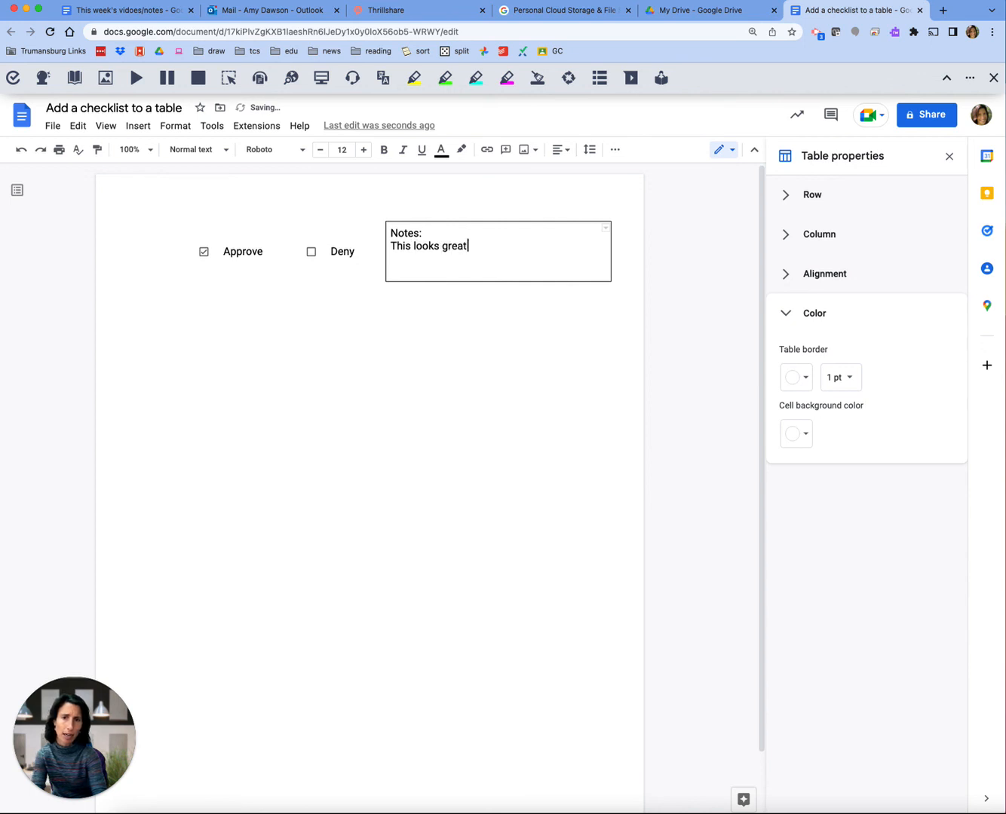
Select the outer borders of the Notes cell and color them dark gray.
left_click(607, 231)
left_click(589, 247)
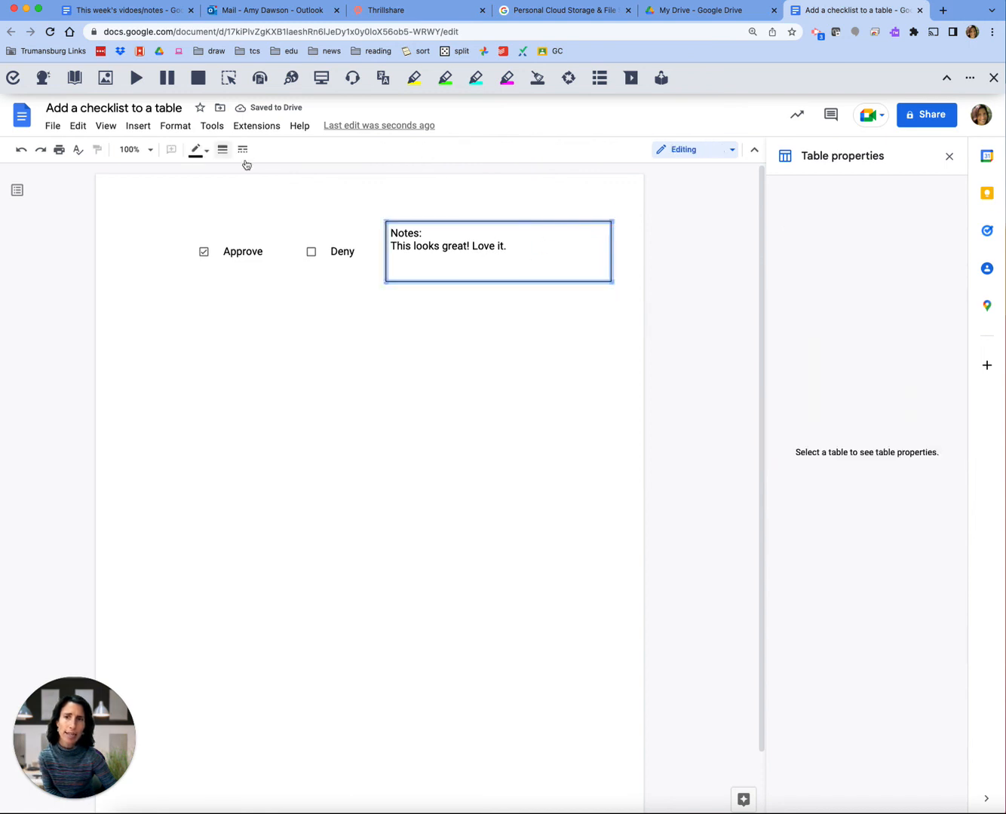
left_click(198, 150)
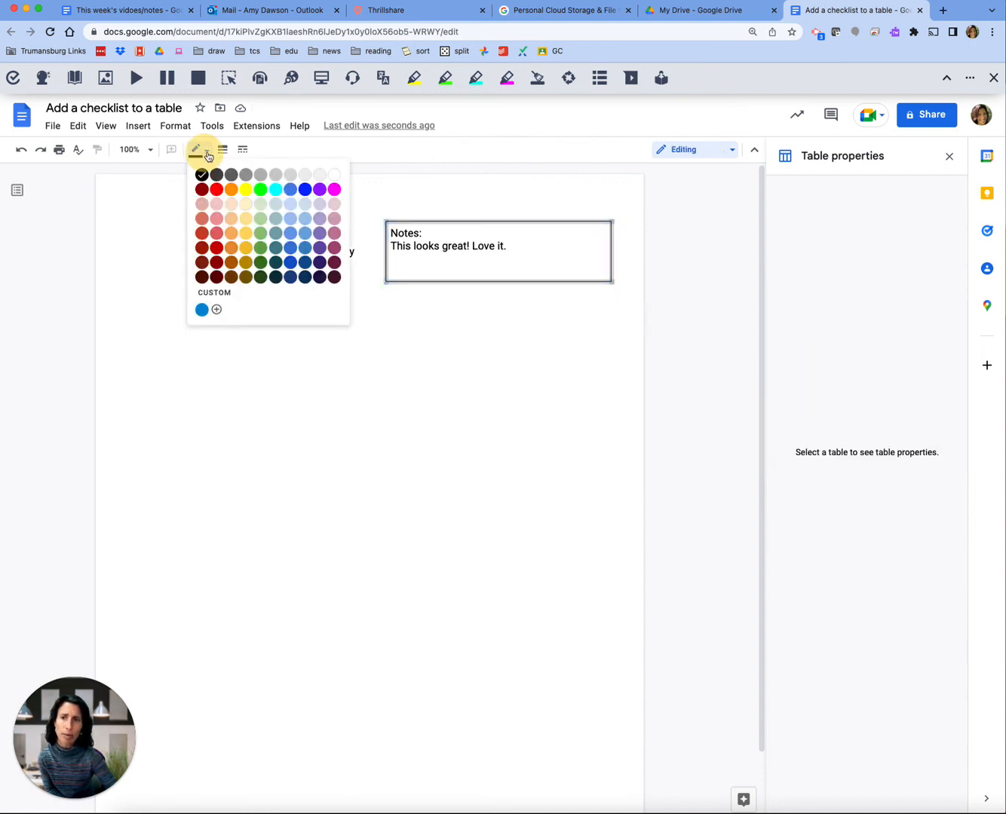
left_click(245, 175)
left_click(436, 395)
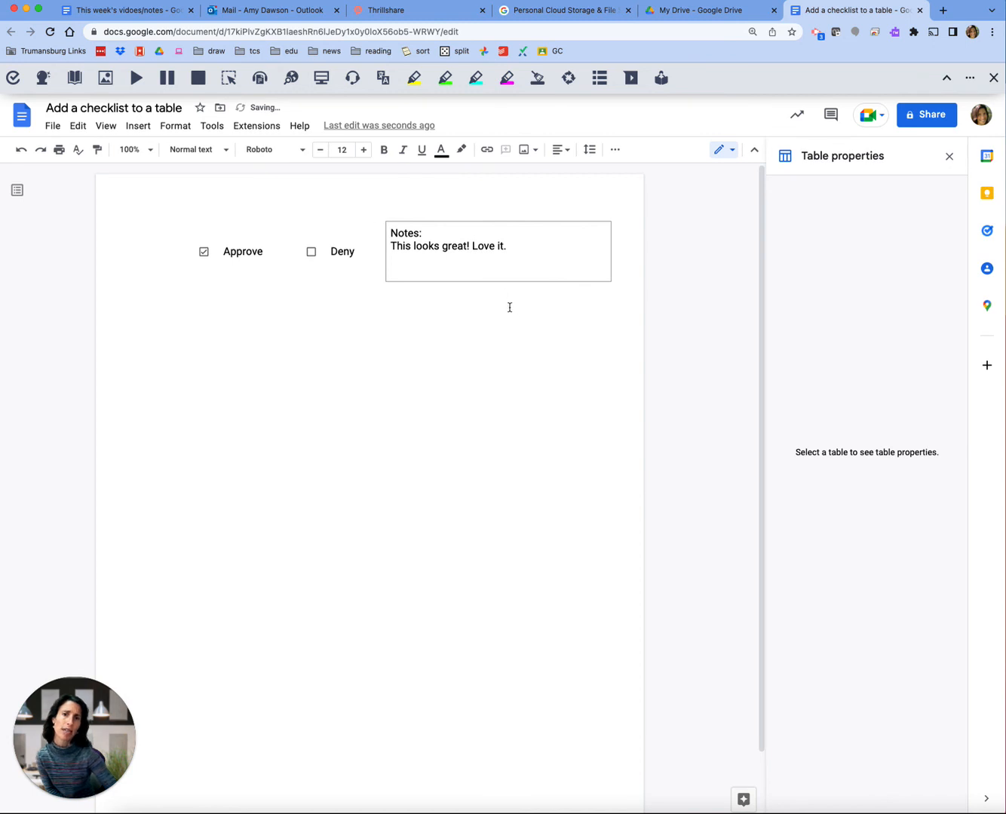
left_click_drag(510, 247, 411, 235)
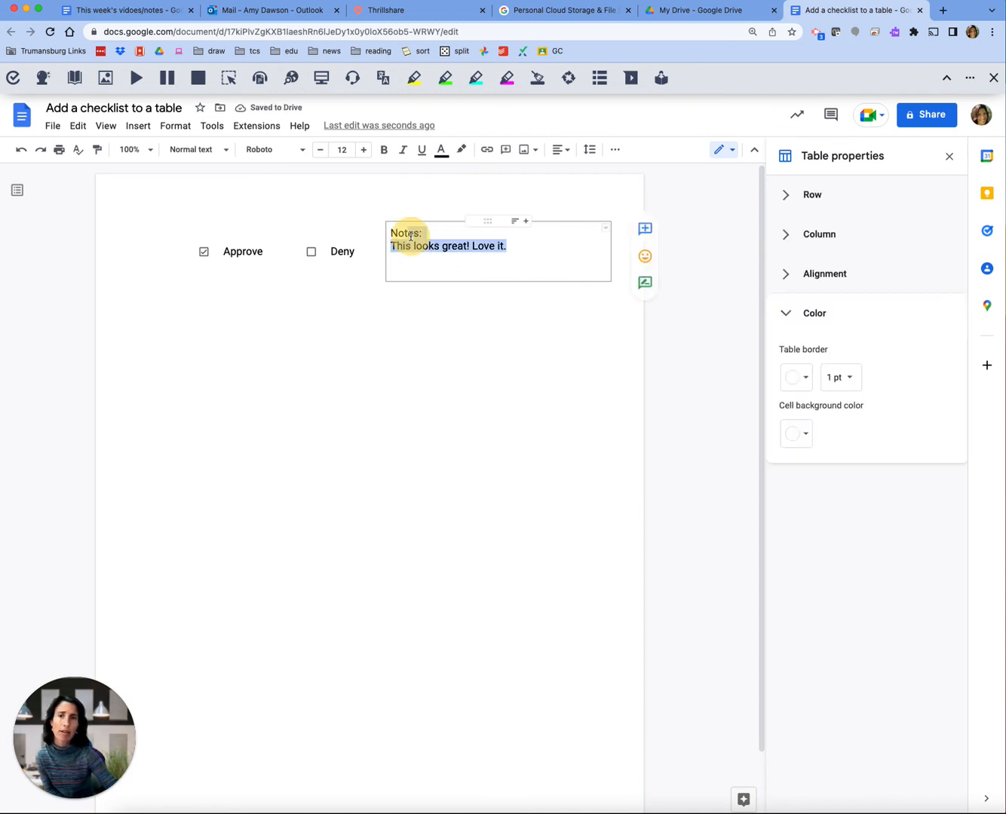
left_click(539, 235)
left_click(605, 229)
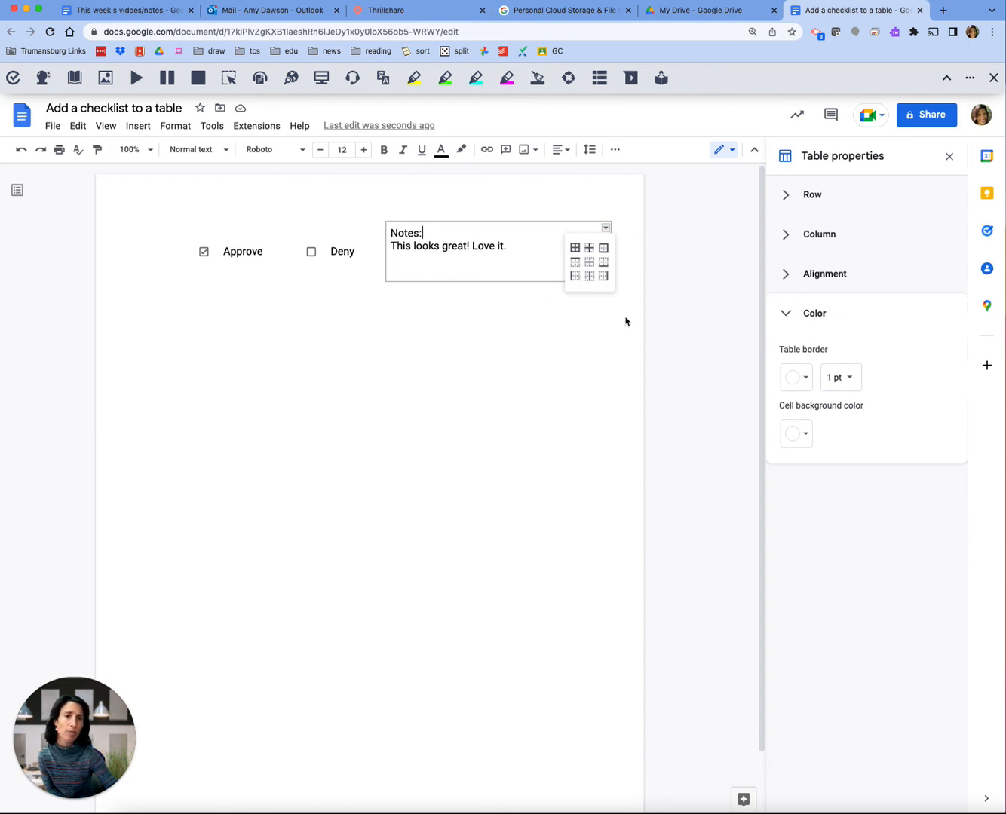
left_click(468, 366)
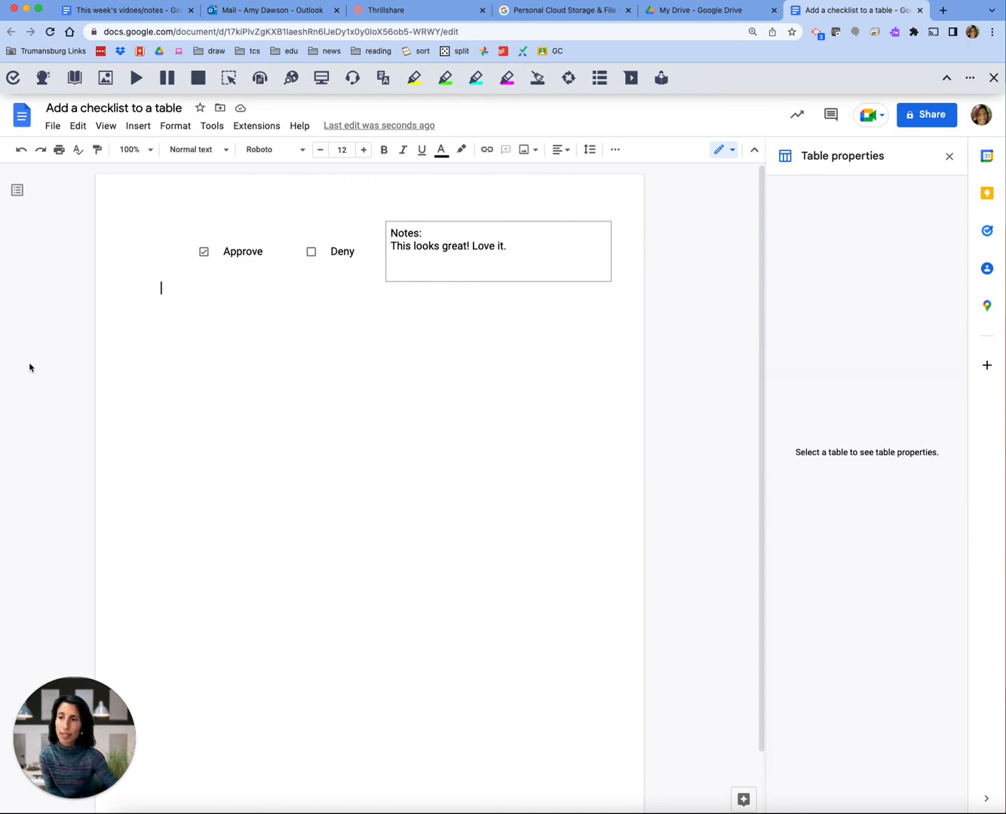
Clear the Approve checkbox.
left_click(205, 254)
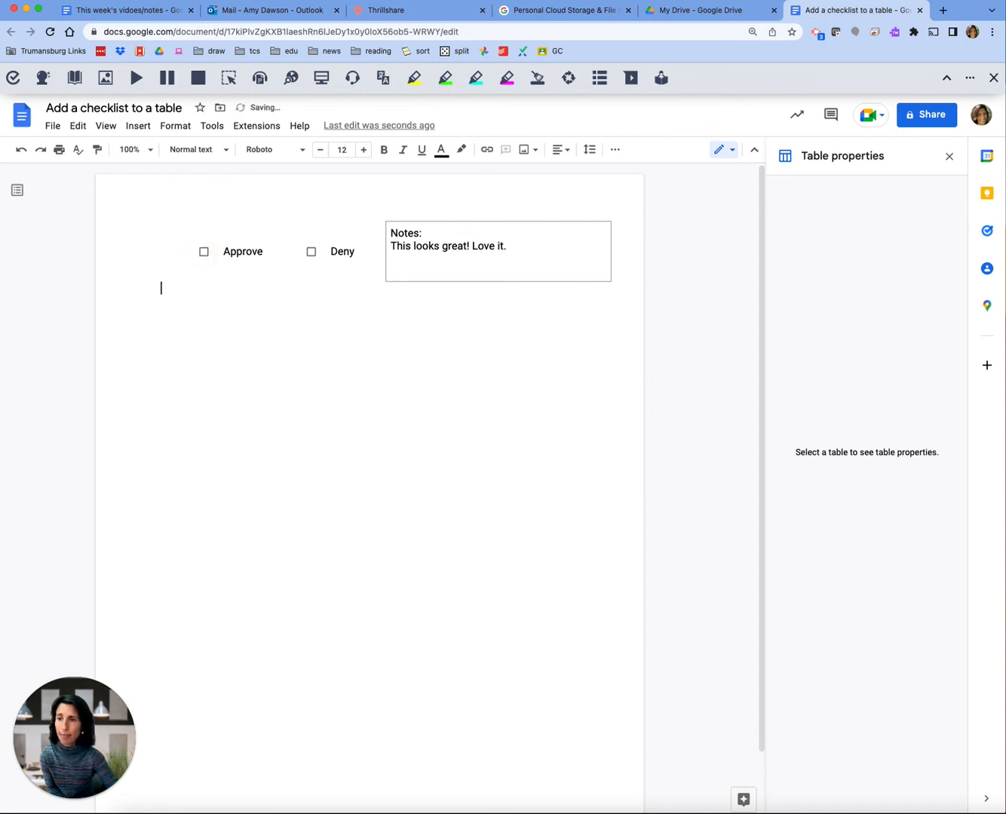